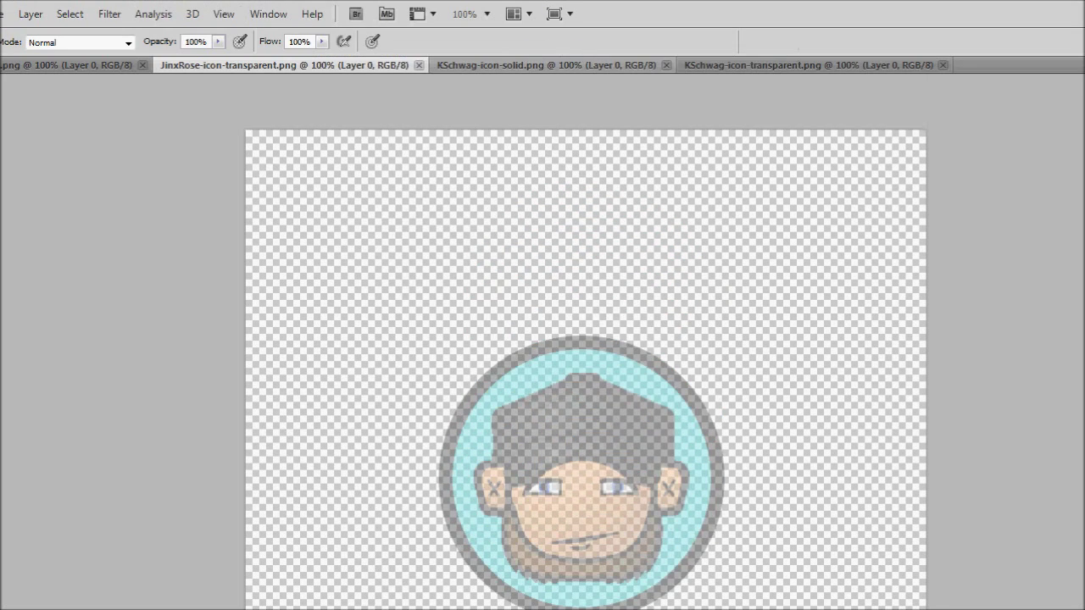
- Look through the finished KSchwag and JinxRose example icons in the open documents
click(560, 65)
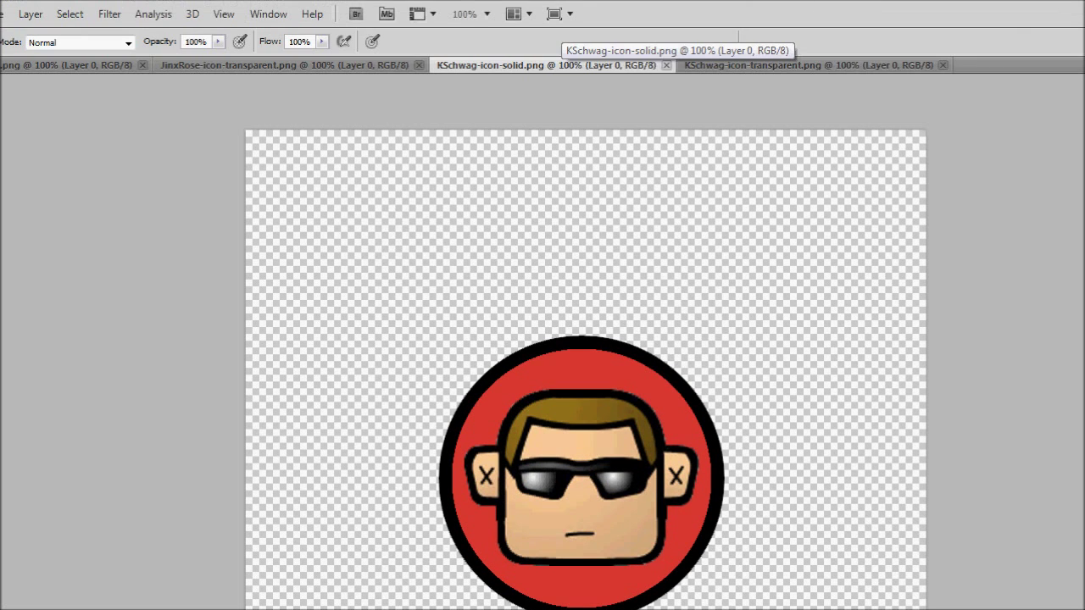
key(ctrl+Tab)
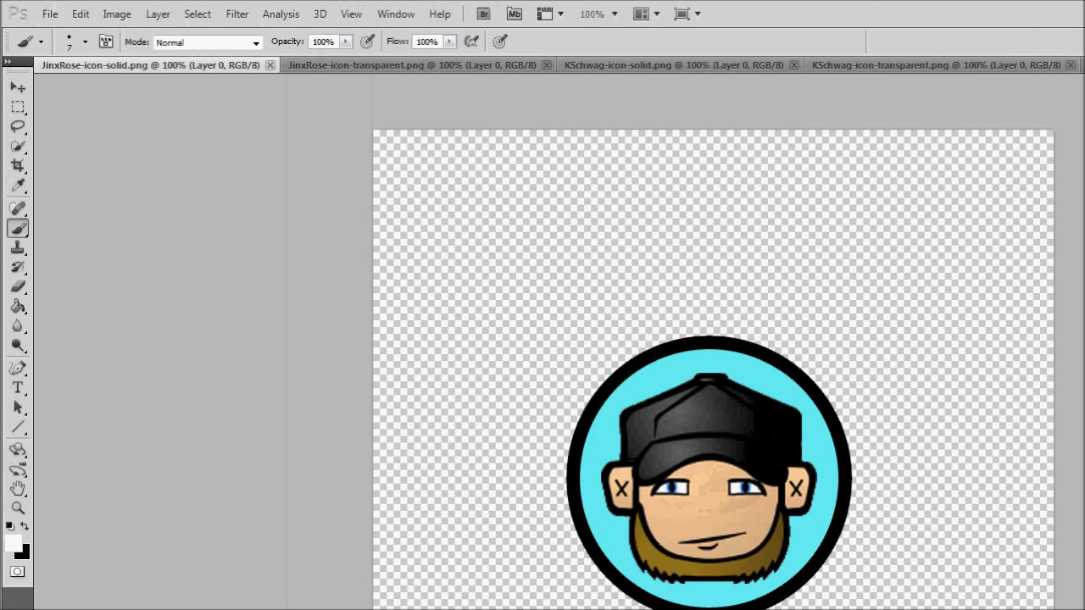
- Create a new document 800 by 800 pixels at 72 pixels/inch with a transparent background
click(50, 13)
key(Return)
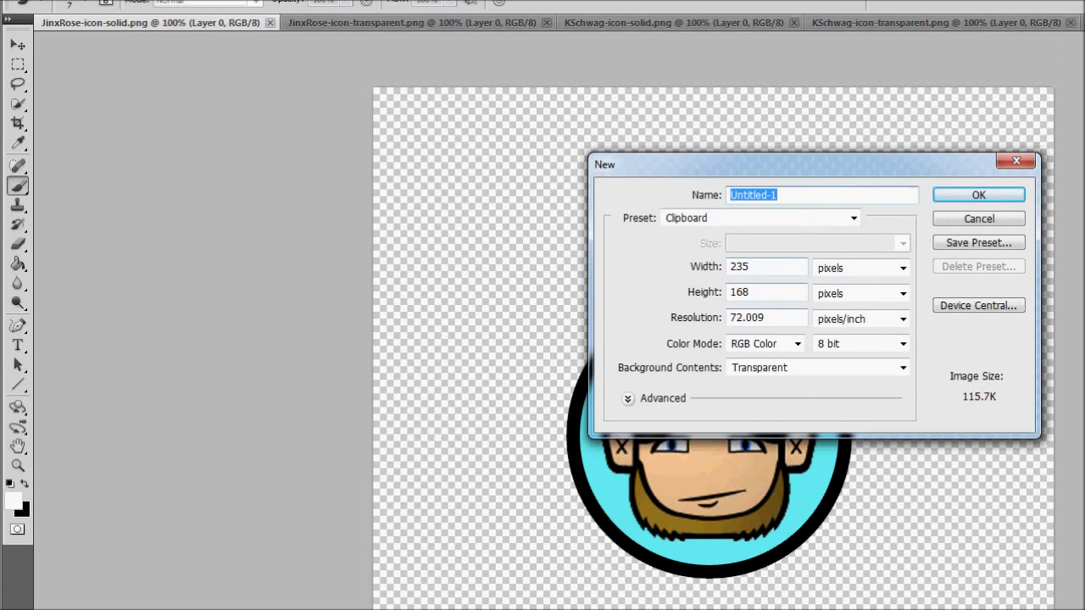
key(Tab)
text(800)
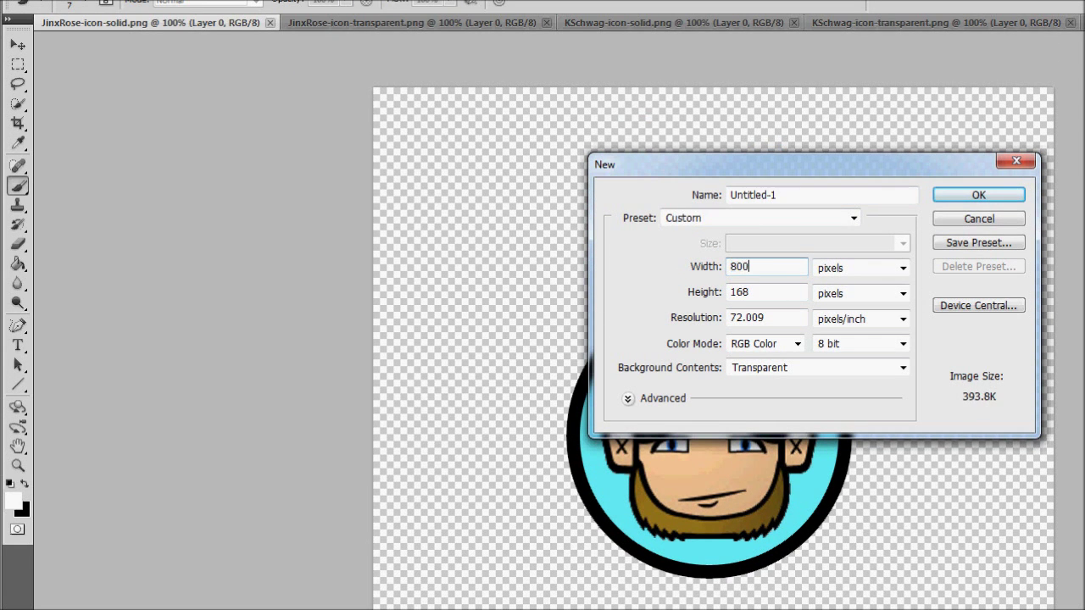
key(Tab)
text(800)
key(Tab)
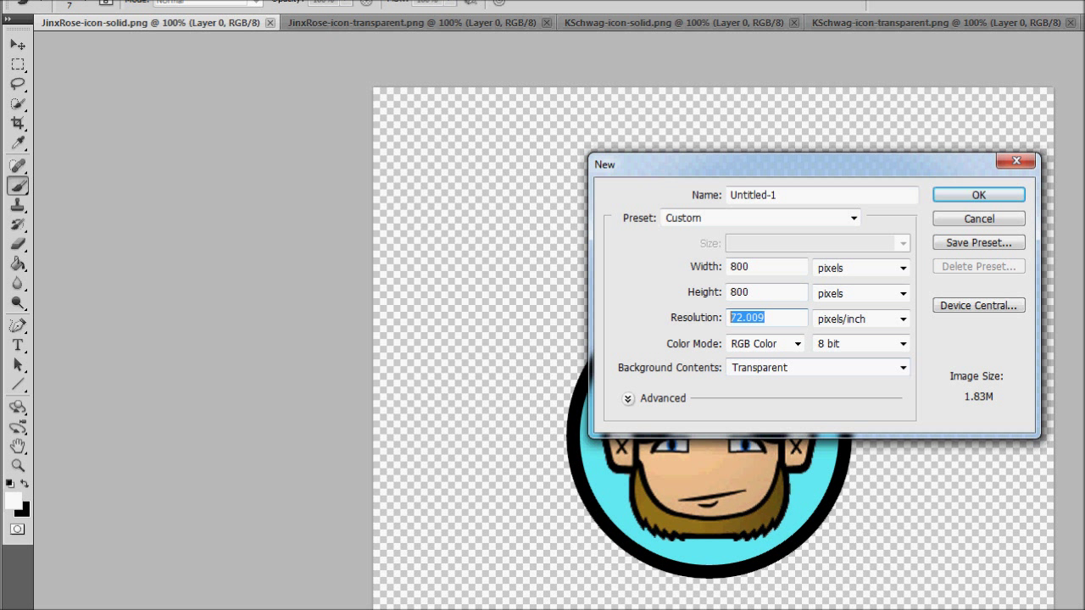
text(72)
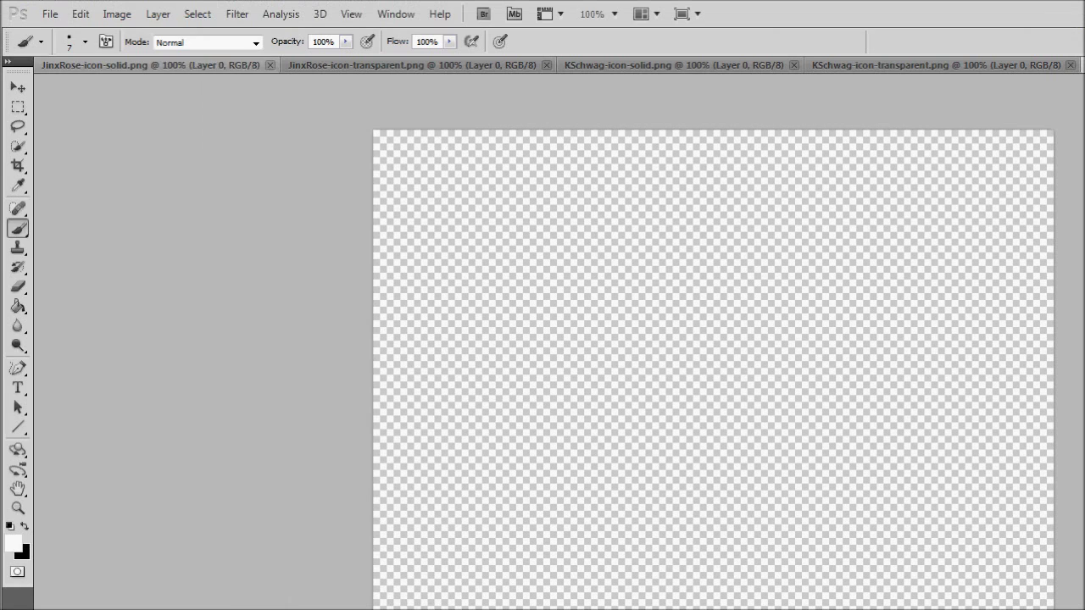
- Place the "project" character image from the Youtube folder into the blank document
click(50, 13)
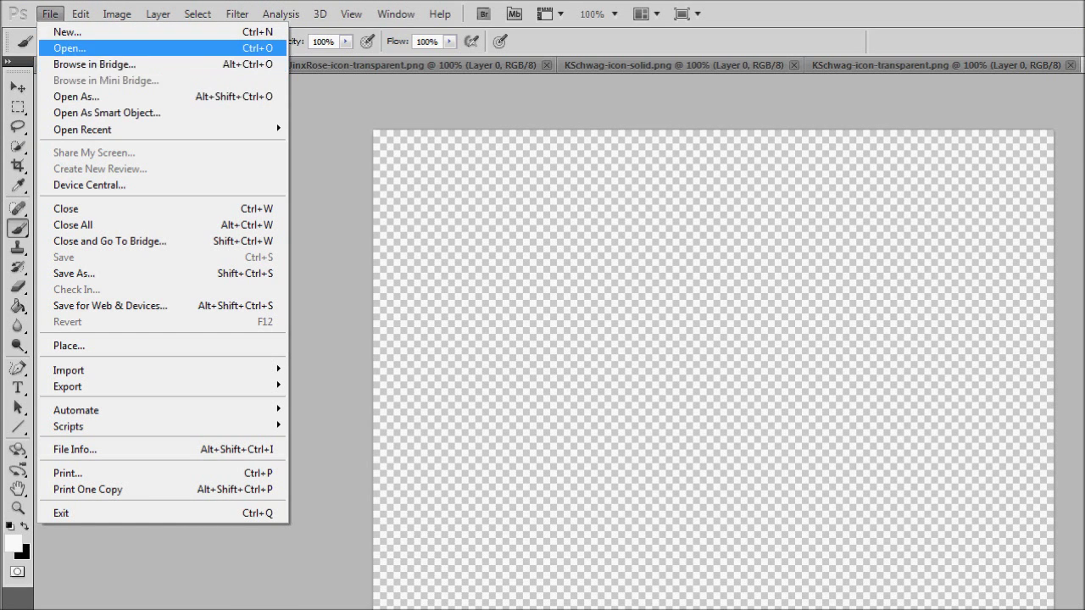
click(69, 346)
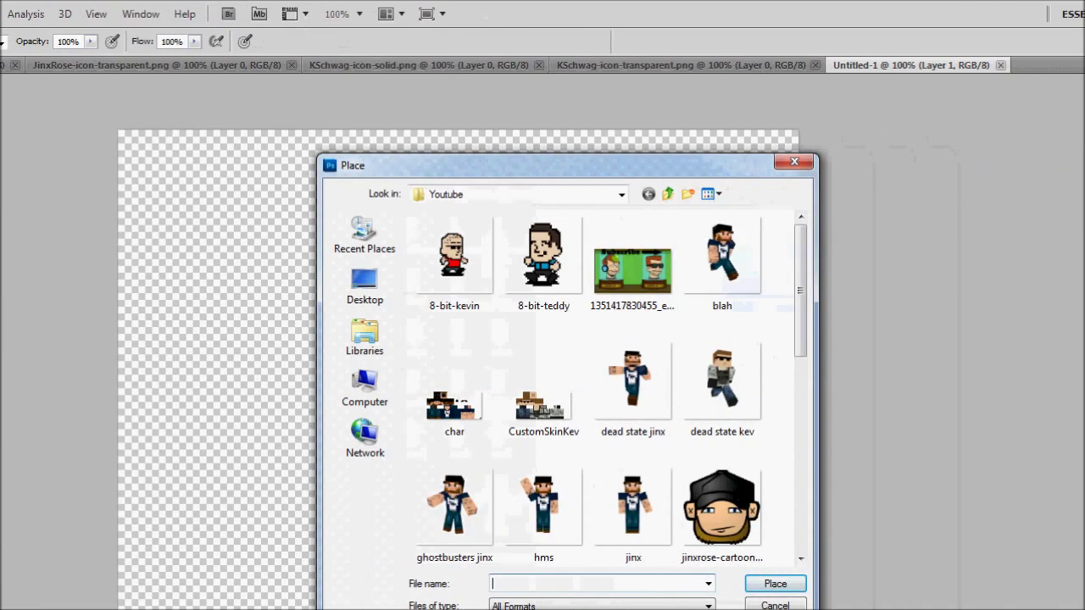
scroll(861, 385, down, 5)
drag(800, 422, 800, 474)
double_click(721, 280)
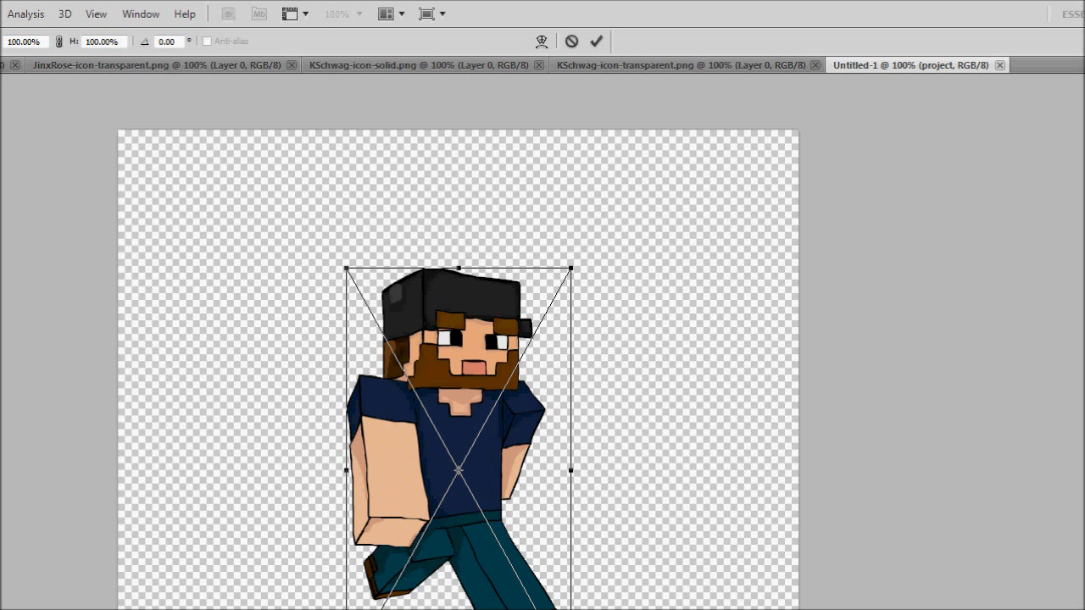
- Enlarge the placed character proportionally to about 130% and centre it on the canvas
drag(346, 268, 281, 148)
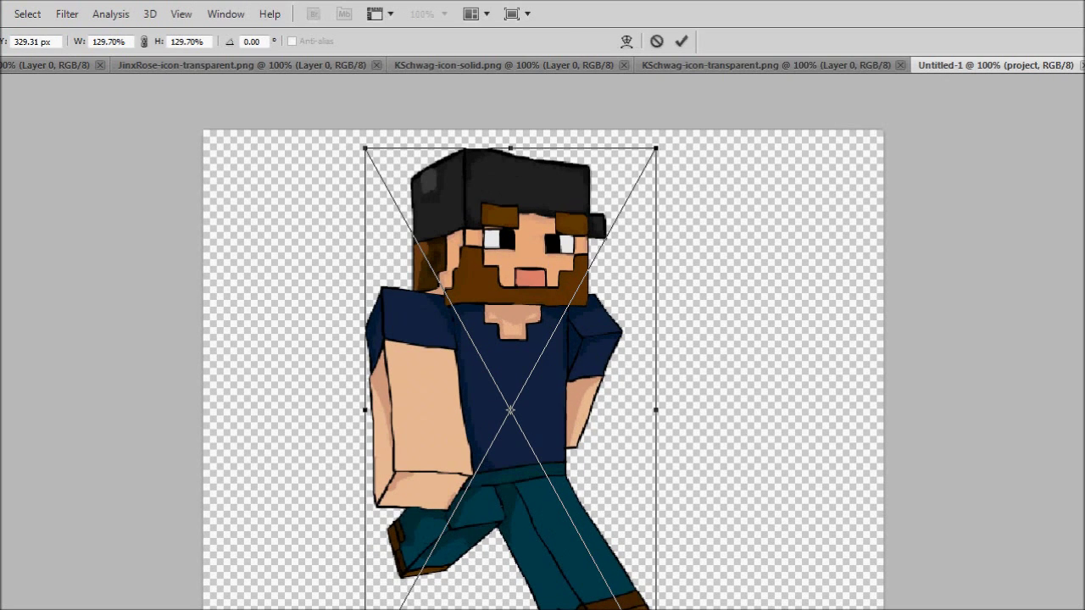
drag(508, 339, 546, 393)
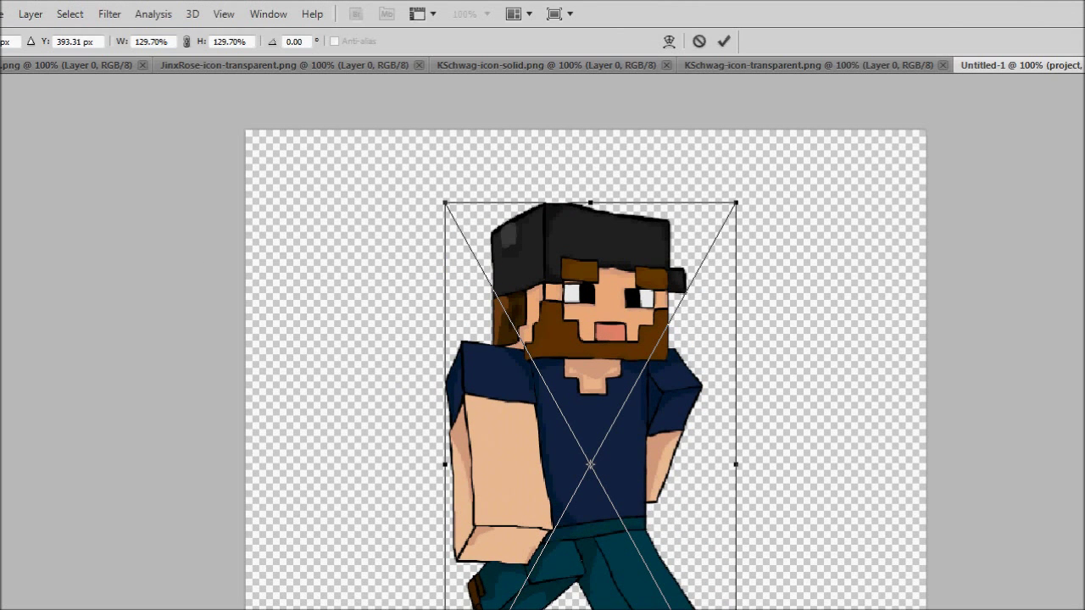
key(Return)
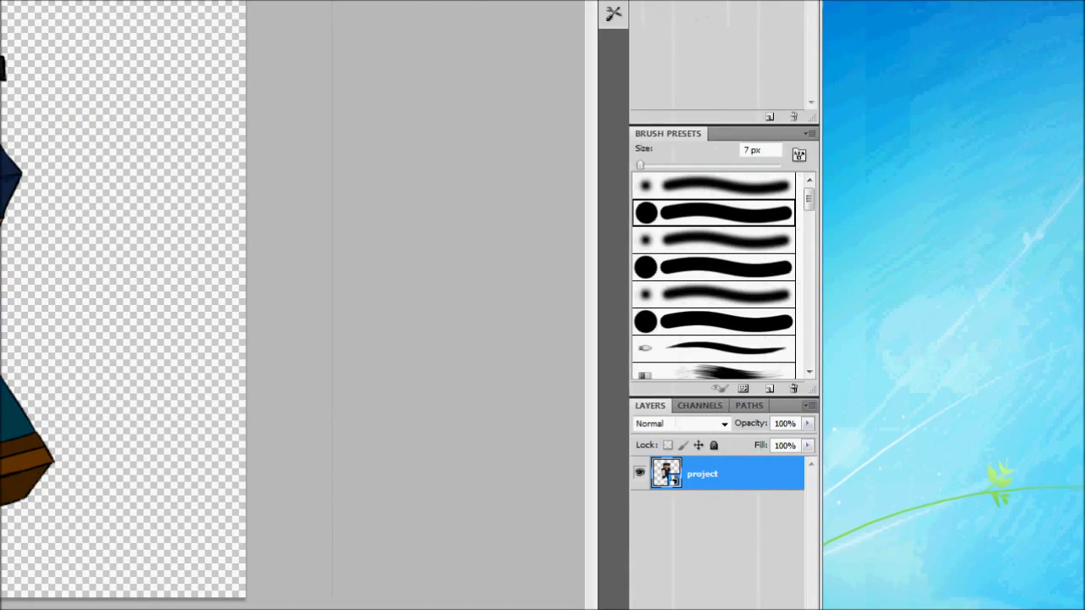
- Add two blank layers above the character layer and select the lower of the two
click(1022, 406)
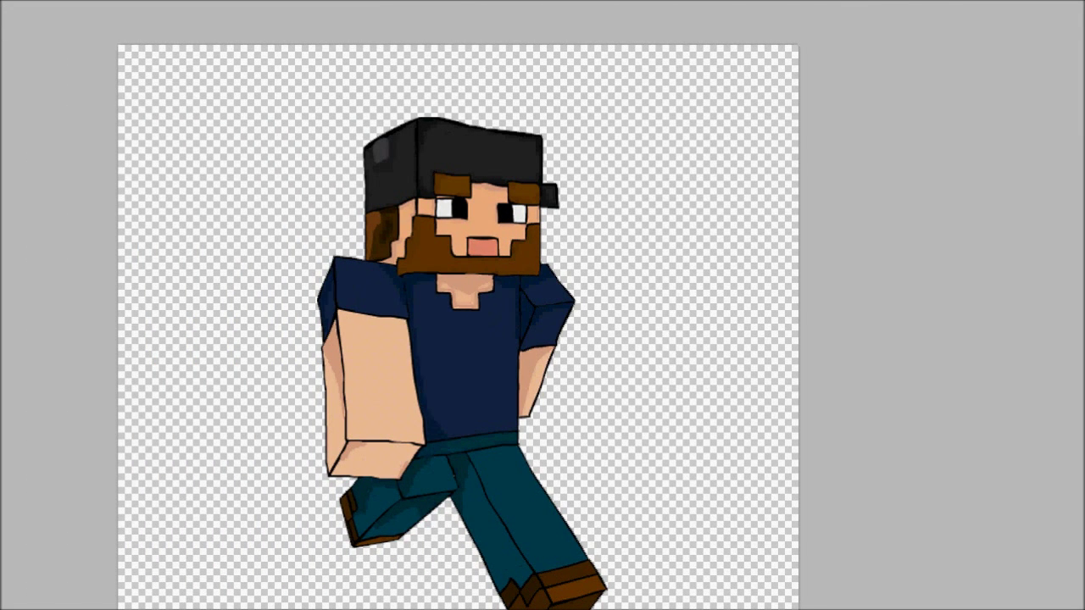
key(ctrl+shift+n)
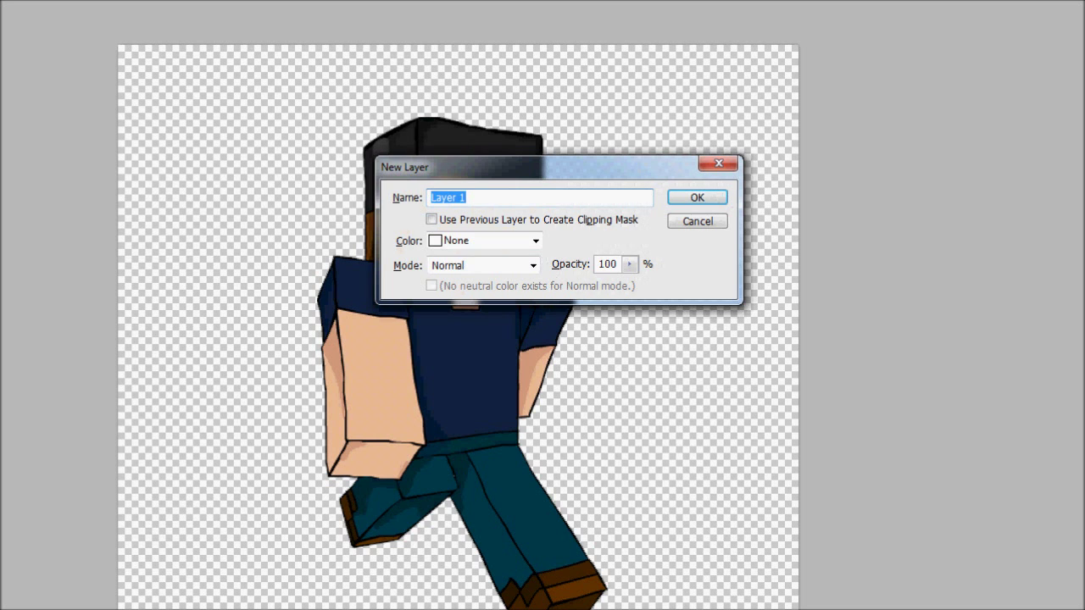
key(Return)
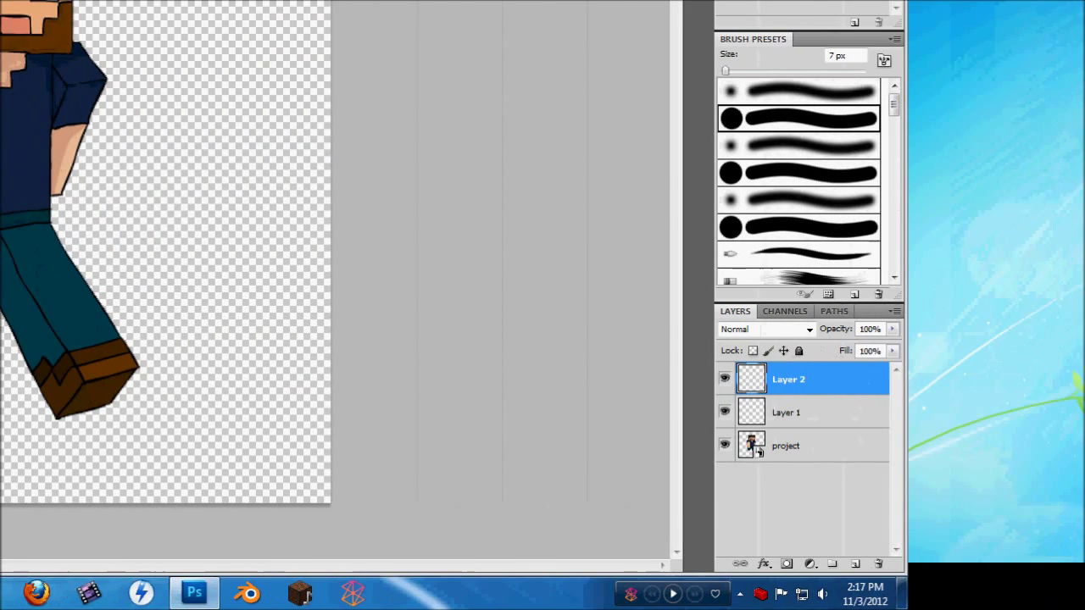
click(797, 413)
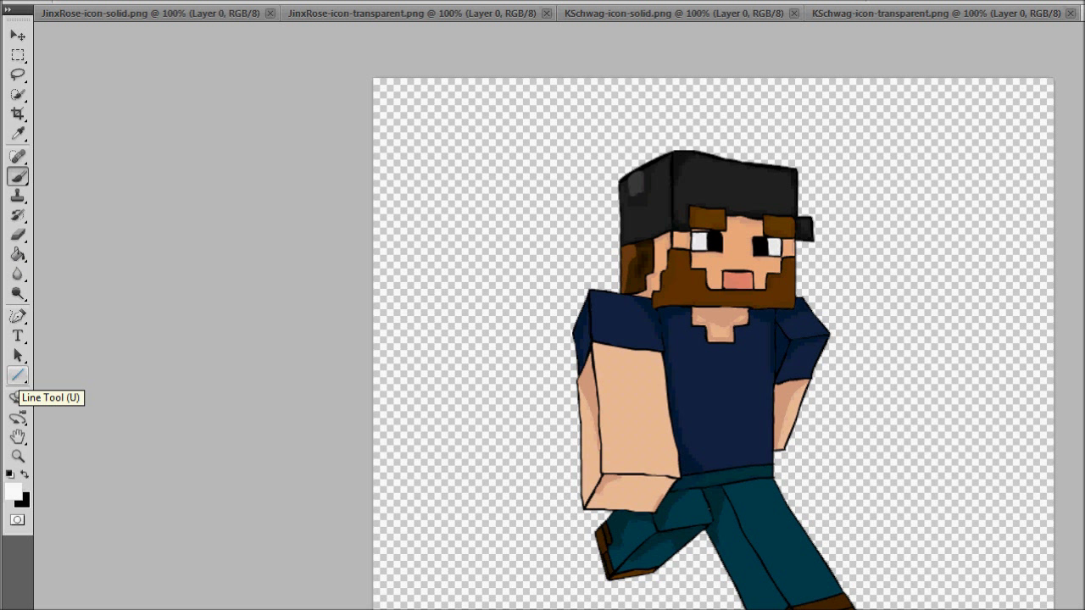
- Activate the Ellipse tool and test it with a white circle beside the character's head, undoing the test circle
click(18, 375)
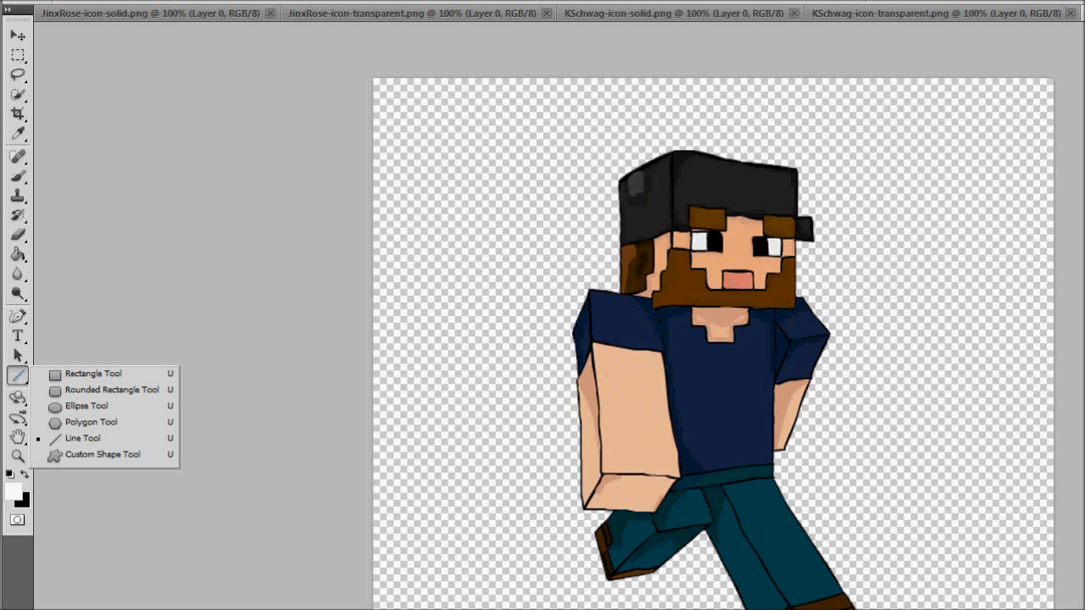
click(86, 406)
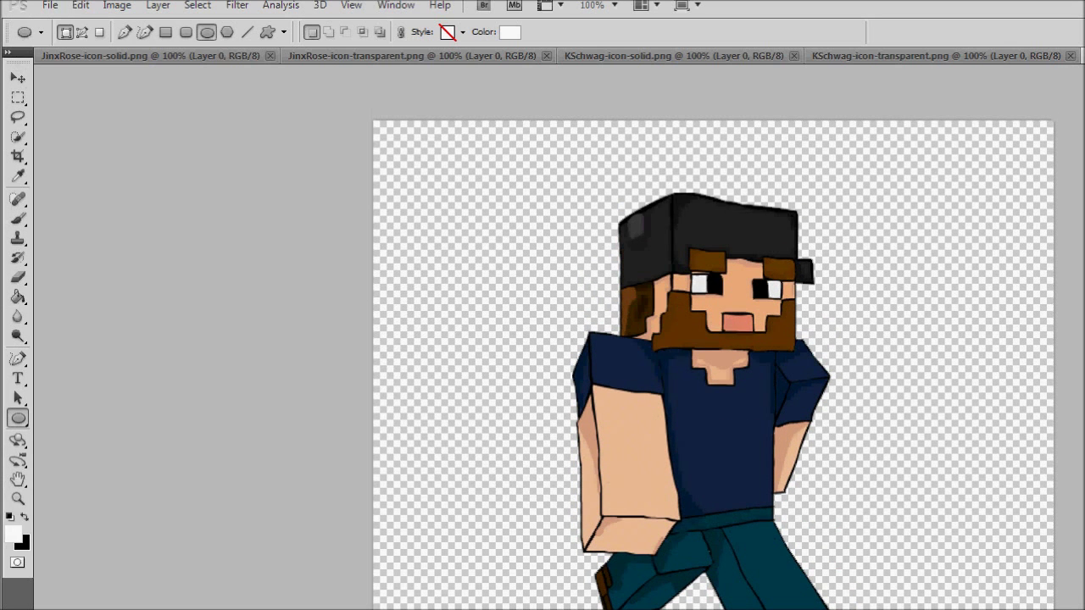
drag(412, 157, 583, 337)
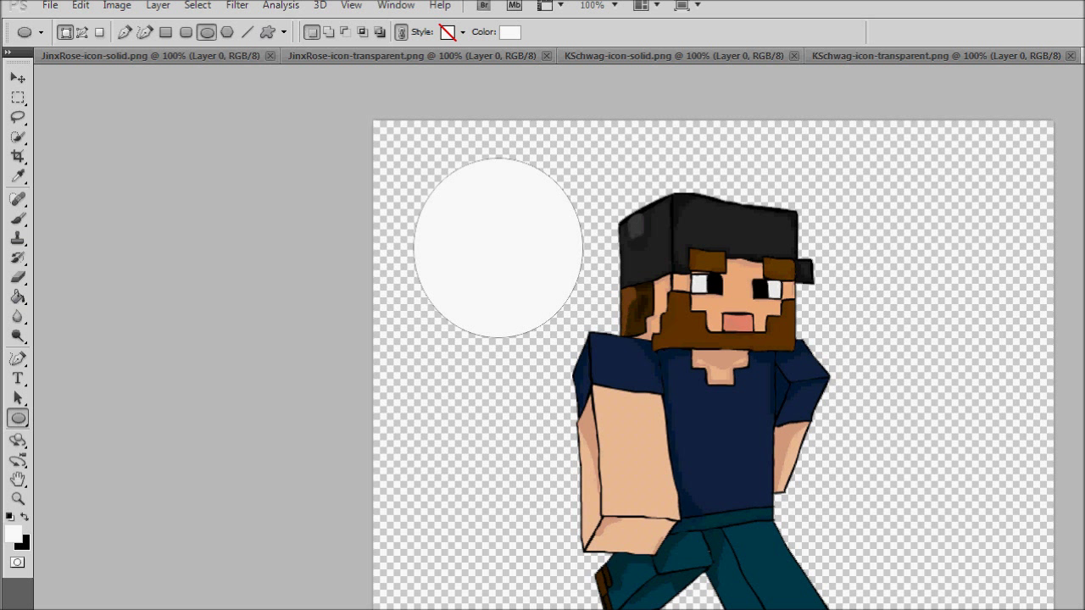
key(ctrl+z)
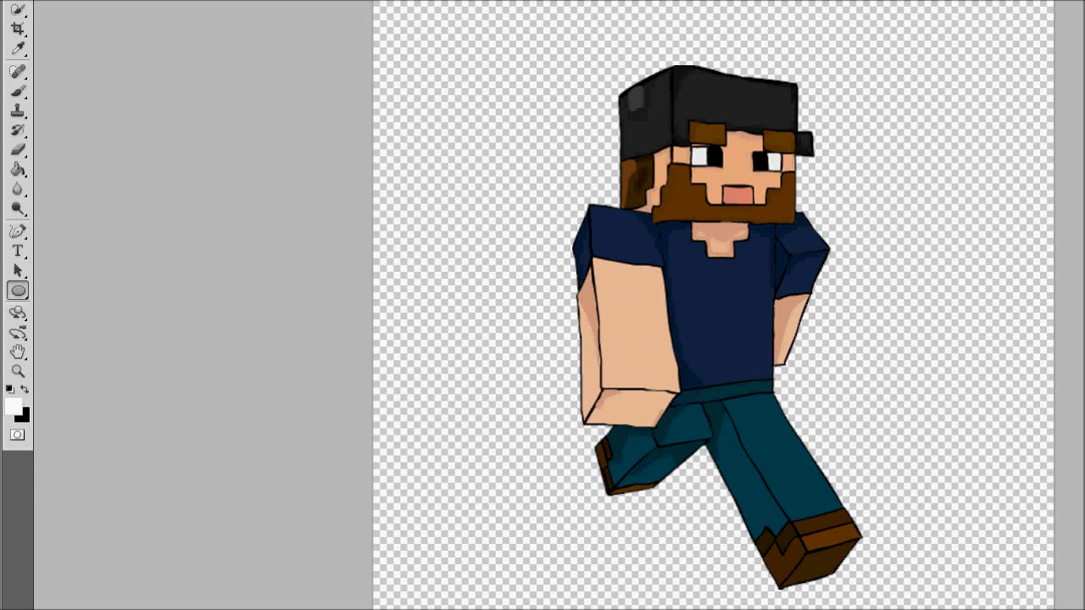
- Set the foreground color to light blue, #76e5f6
key(x)
key(x)
click(14, 407)
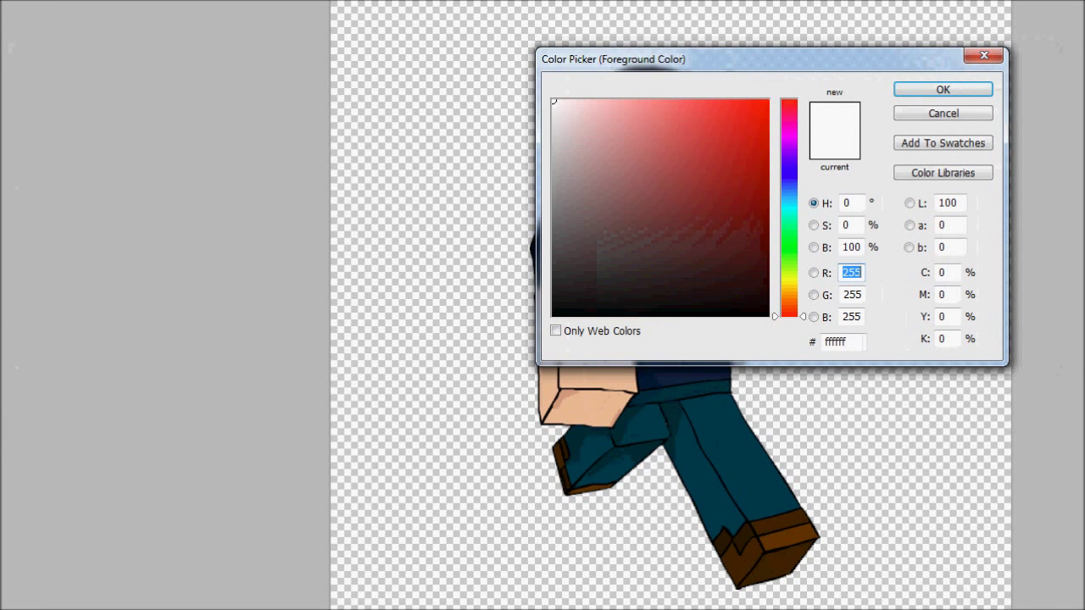
drag(789, 210, 789, 207)
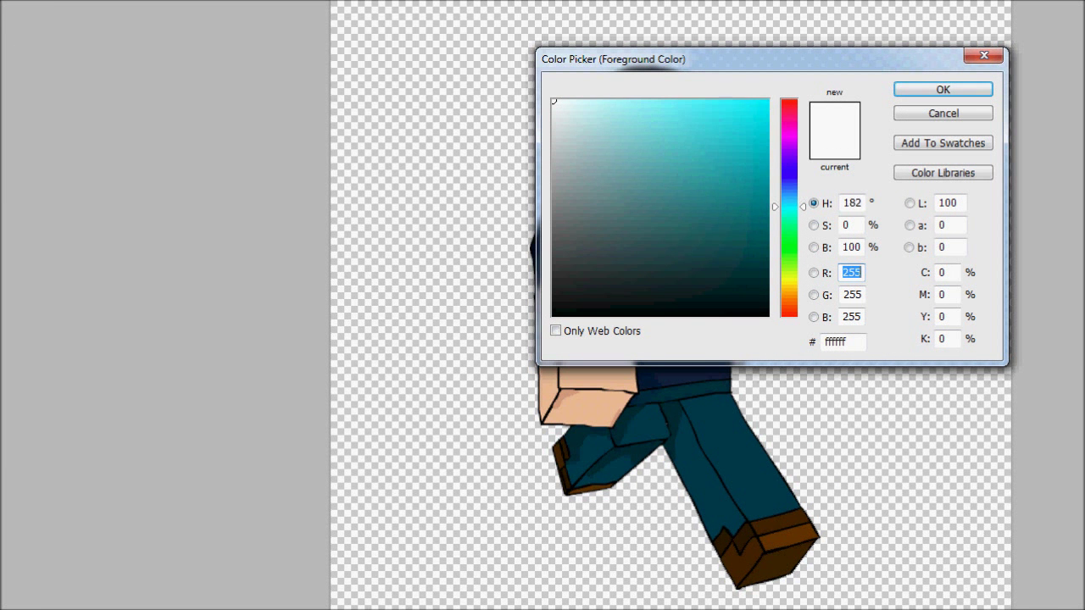
click(665, 107)
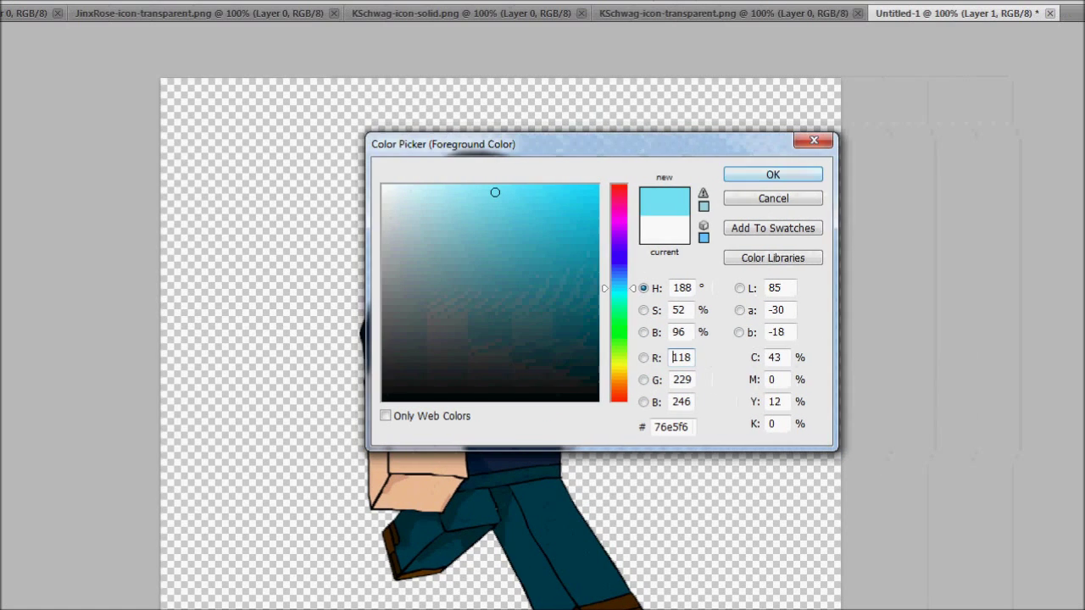
key(Return)
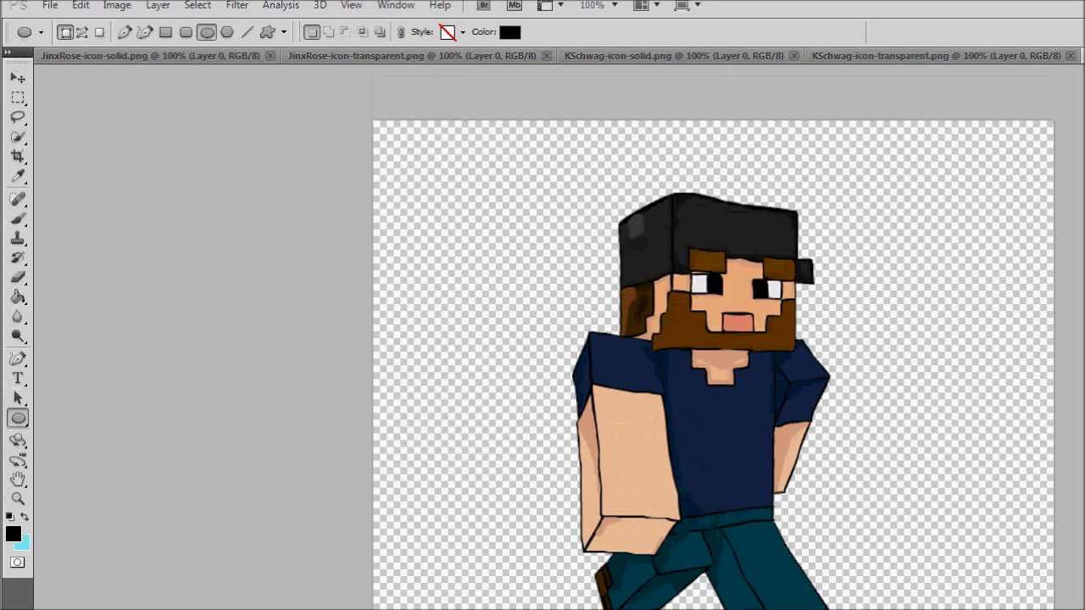
- Draw a large black circle over the character and a smaller light-blue circle centred inside it
drag(461, 53, 789, 382)
drag(661, 425, 680, 443)
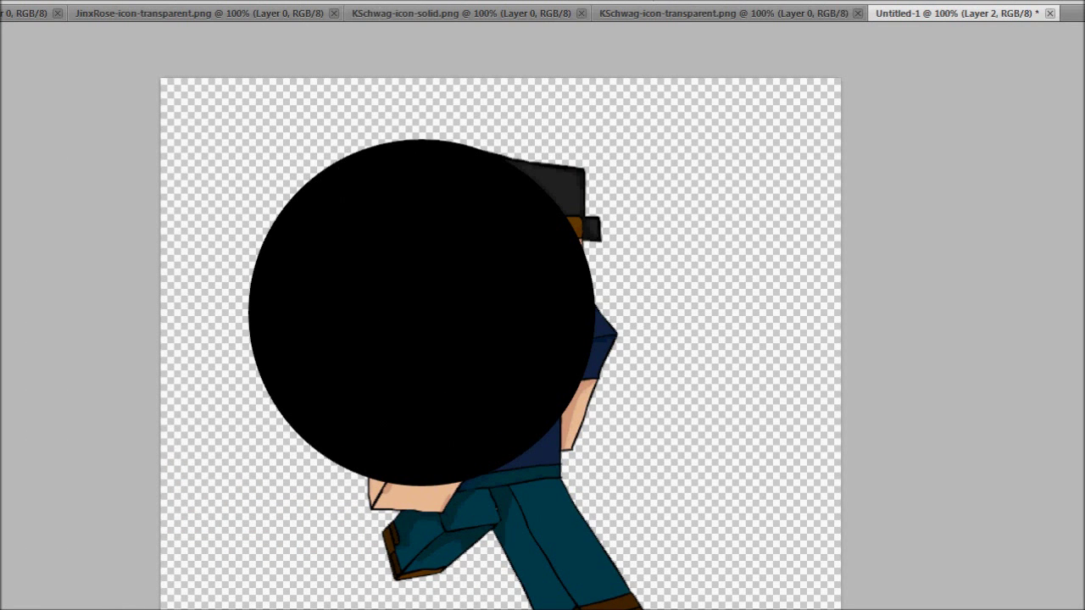
drag(298, 188, 605, 453)
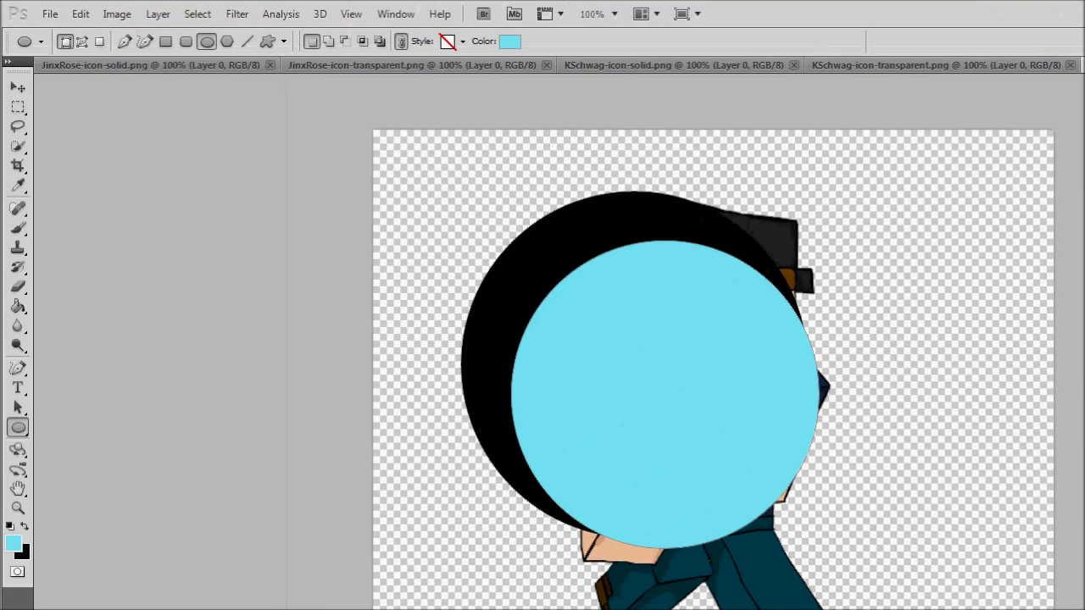
key(v)
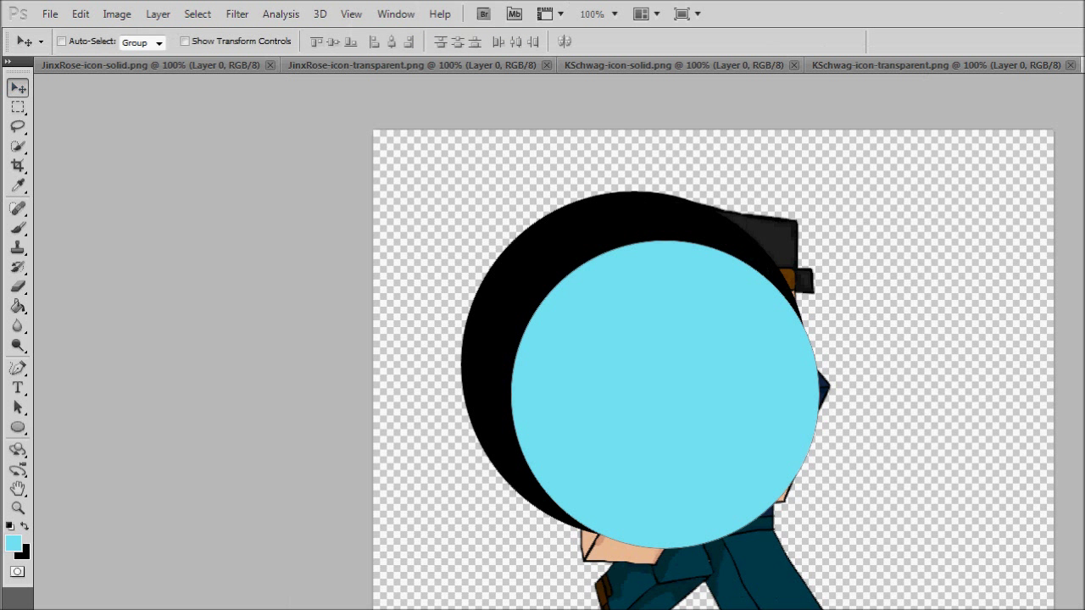
drag(665, 395, 634, 365)
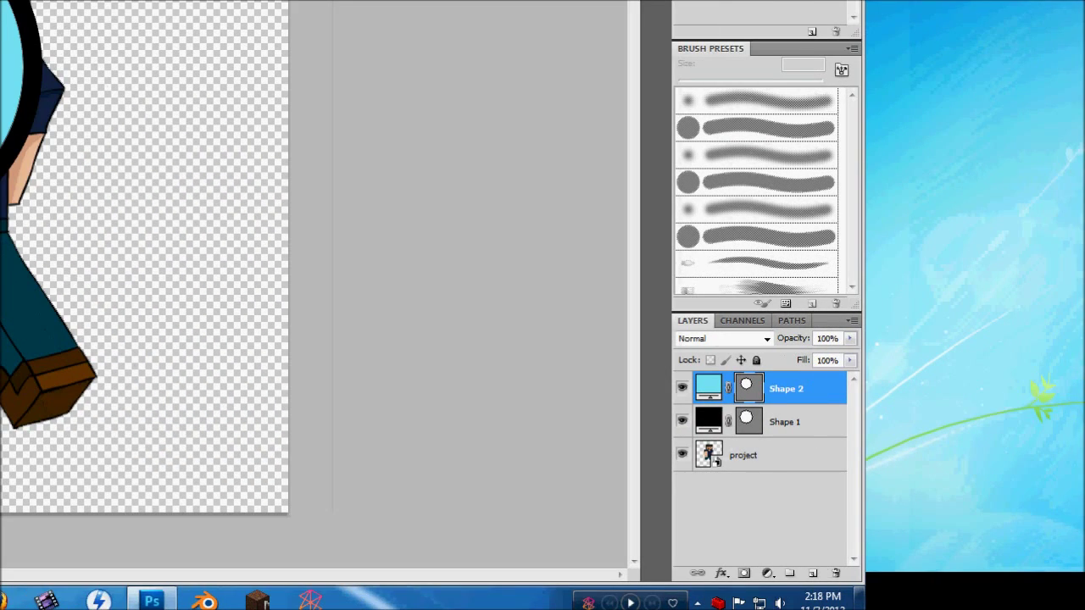
- Merge the blue and black circle shape layers into a single layer
shift+click(785, 423)
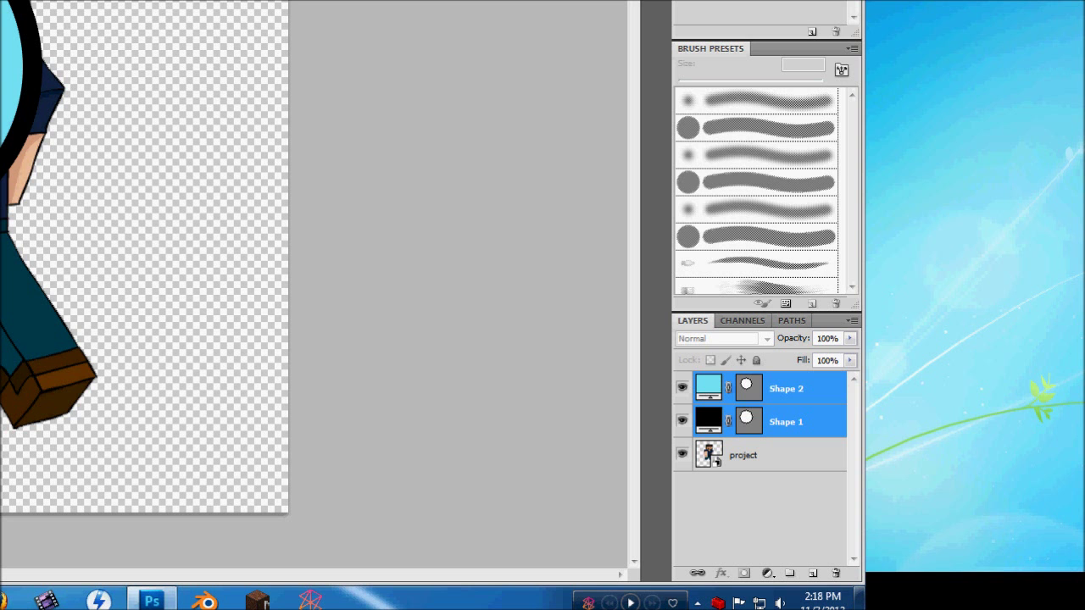
right_click(785, 417)
click(739, 368)
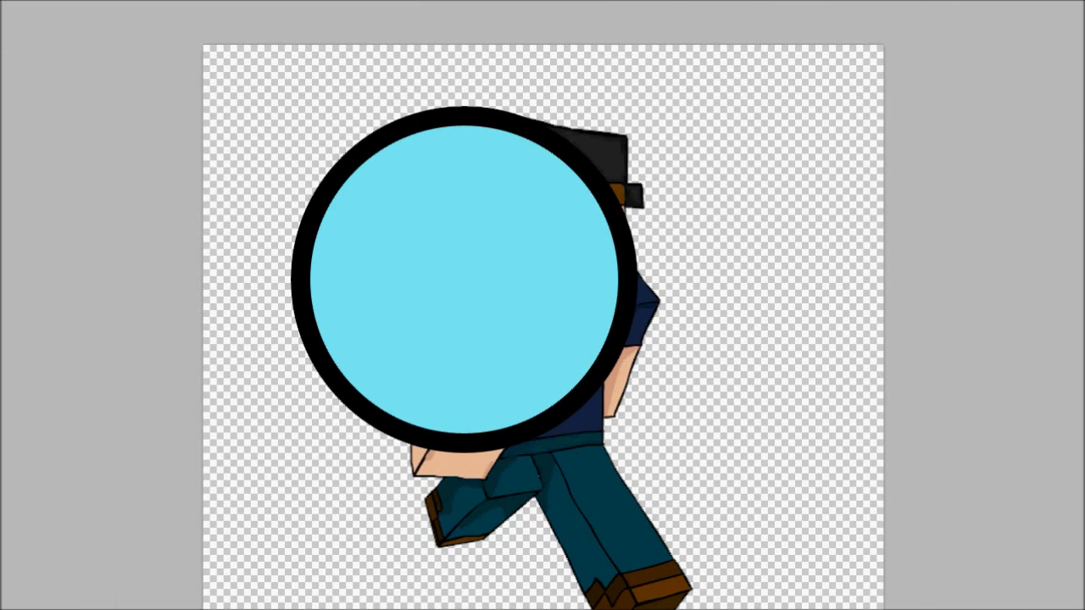
- Scale the merged circle badge down to about 84% and move it to the lower-right area of the canvas
key(ctrl+t)
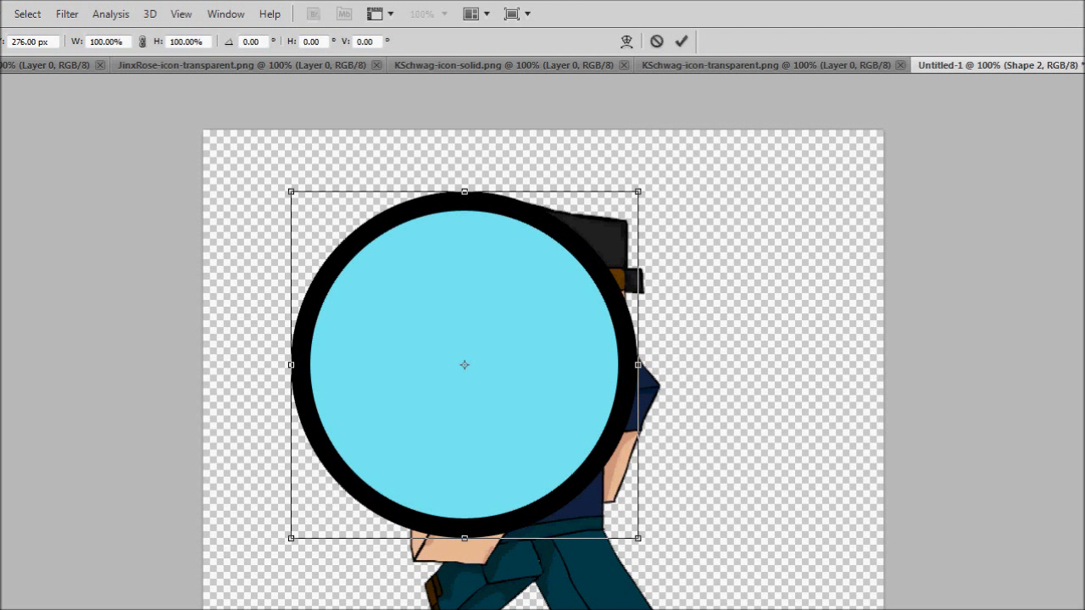
drag(290, 191, 389, 248)
drag(535, 392, 767, 609)
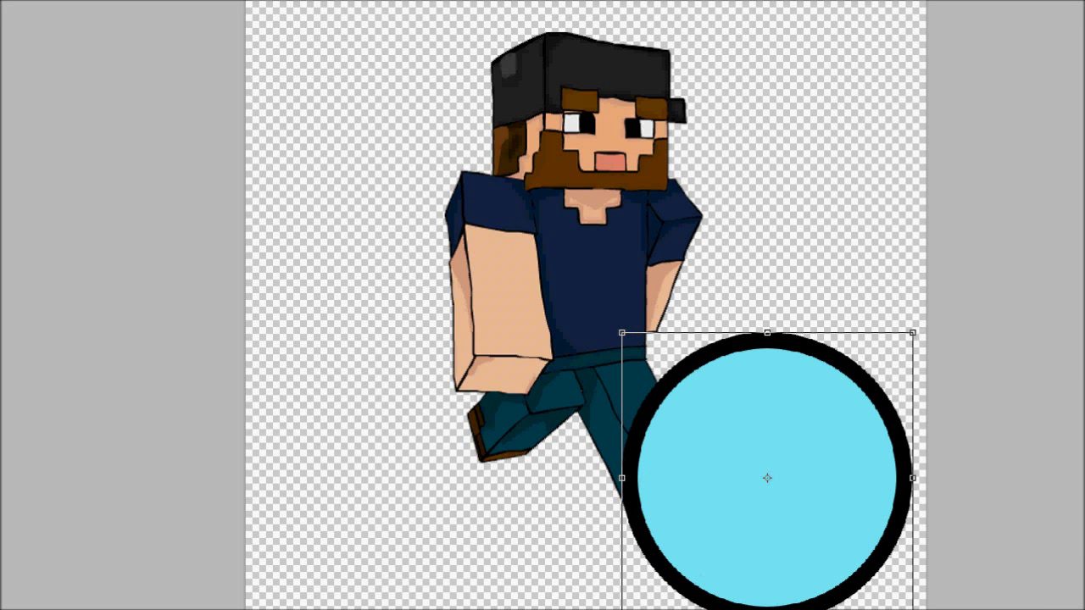
key(Return)
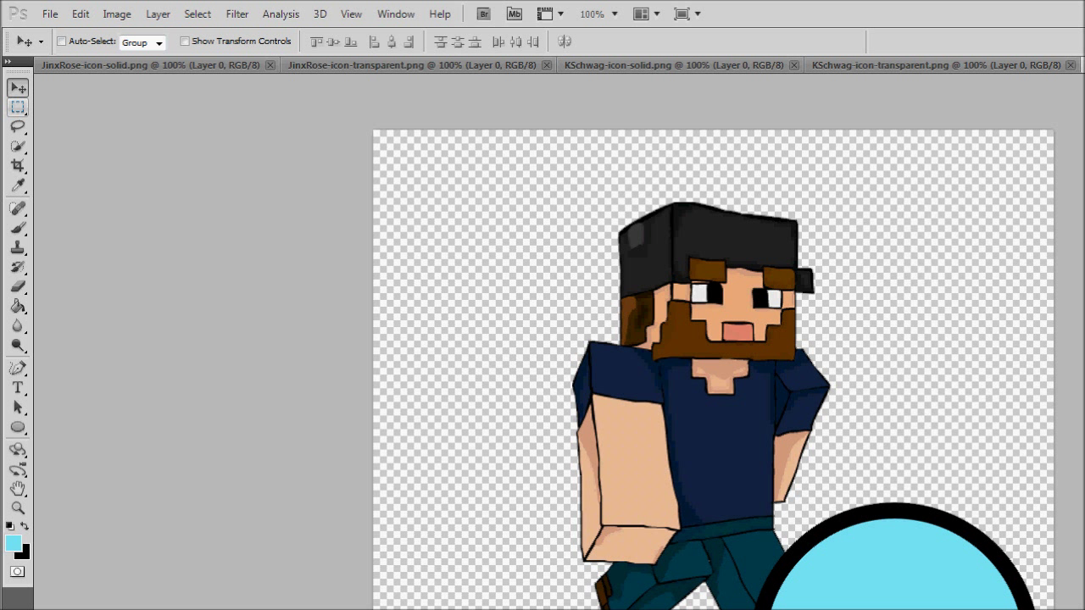
- Select the character's head and hat with a rectangular marquee reaching down to the neck
click(18, 107)
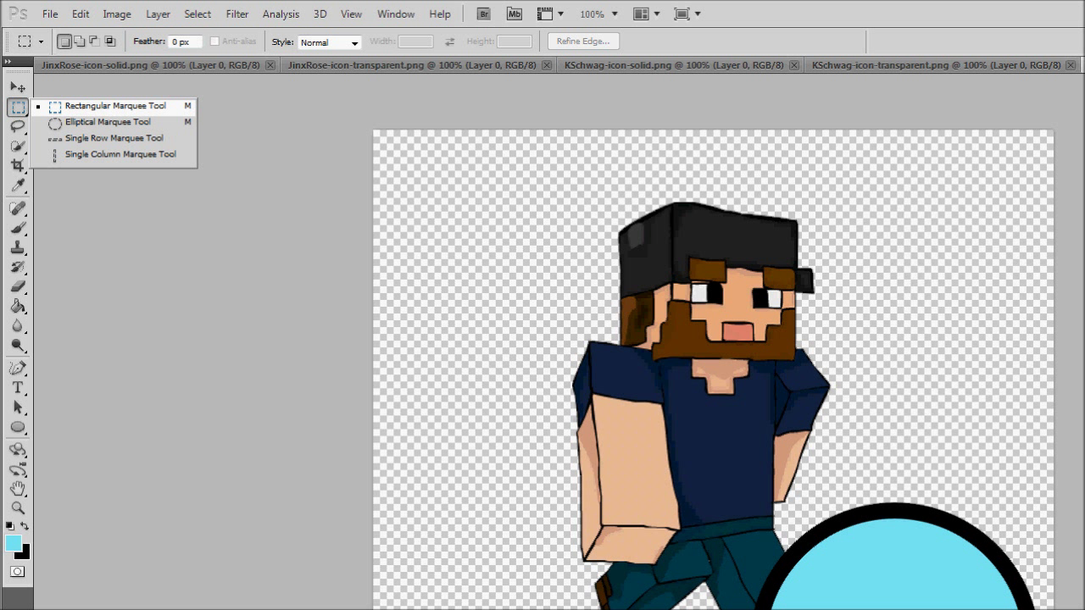
click(115, 107)
drag(733, 218, 844, 373)
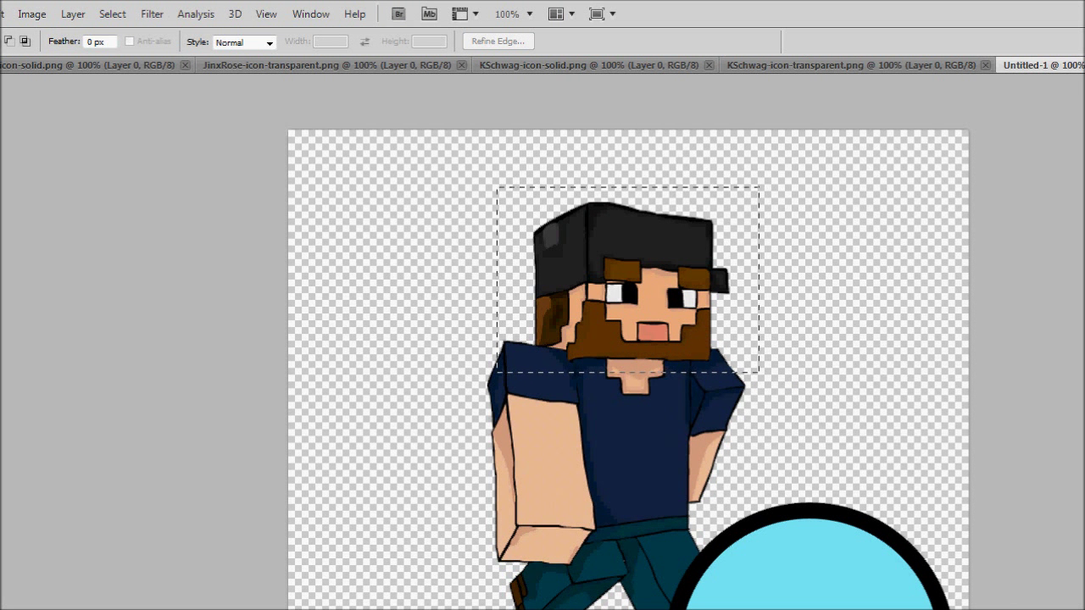
- Try to copy the marqueed head area while the circle layer is active
drag(759, 373, 759, 371)
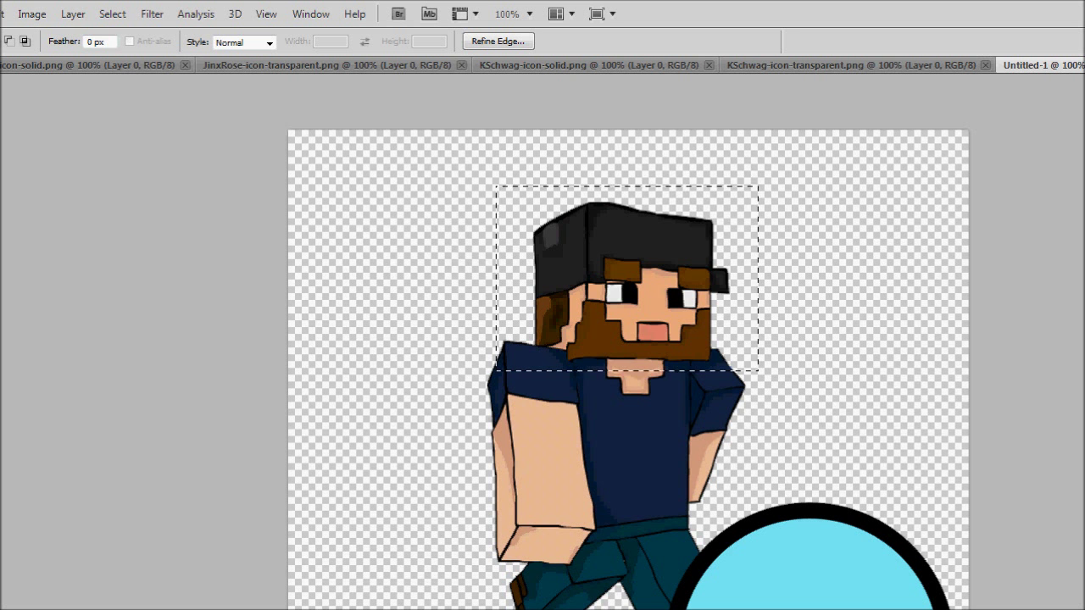
key(ctrl+c)
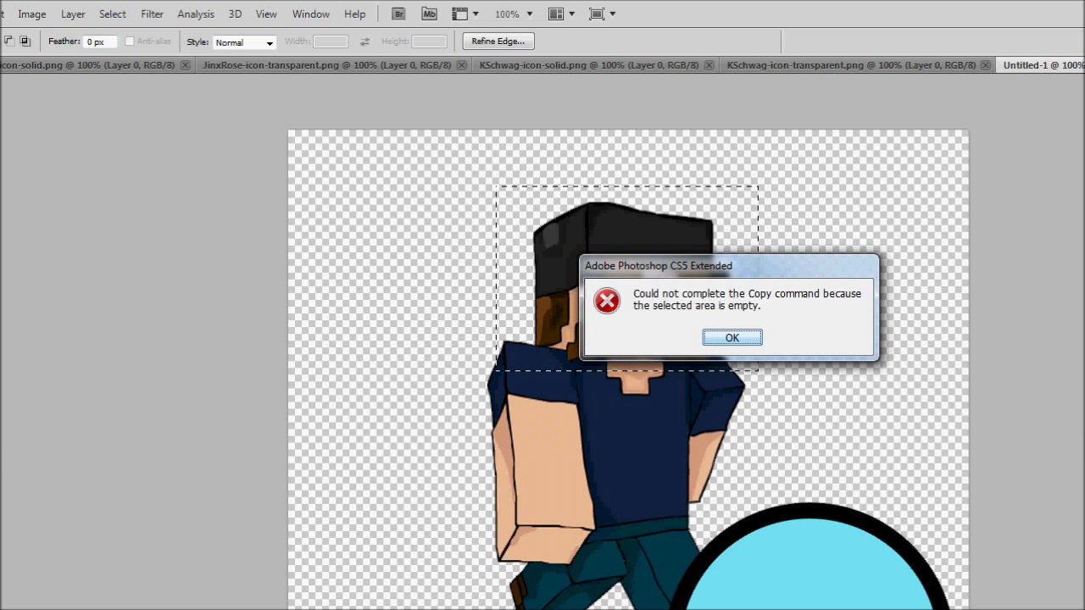
key(Return)
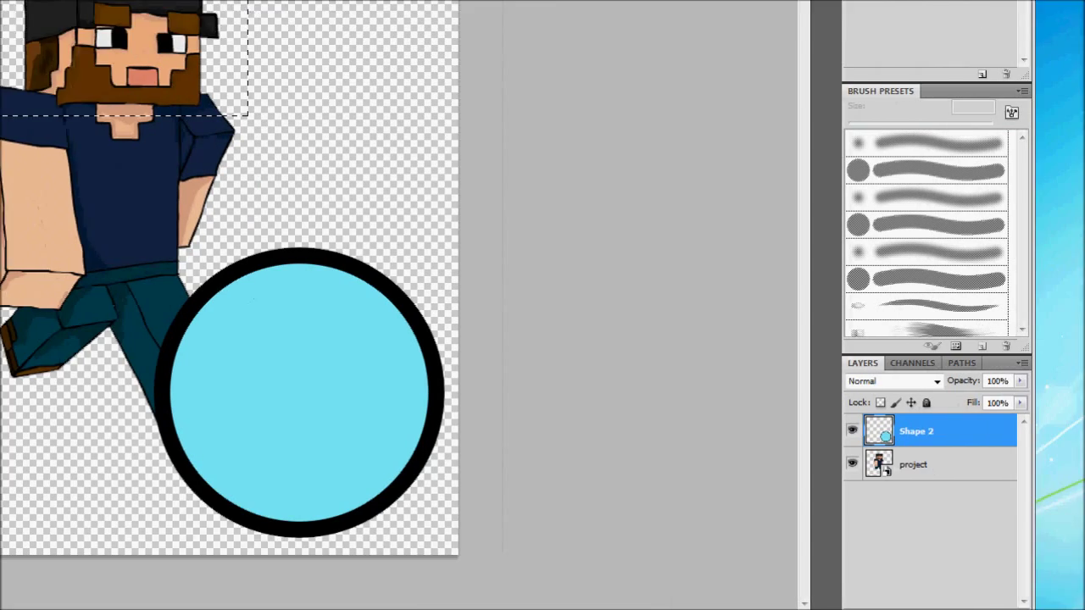
- Marquee the character's head down to the neck on the project layer and paste a copy as a new layer
click(797, 421)
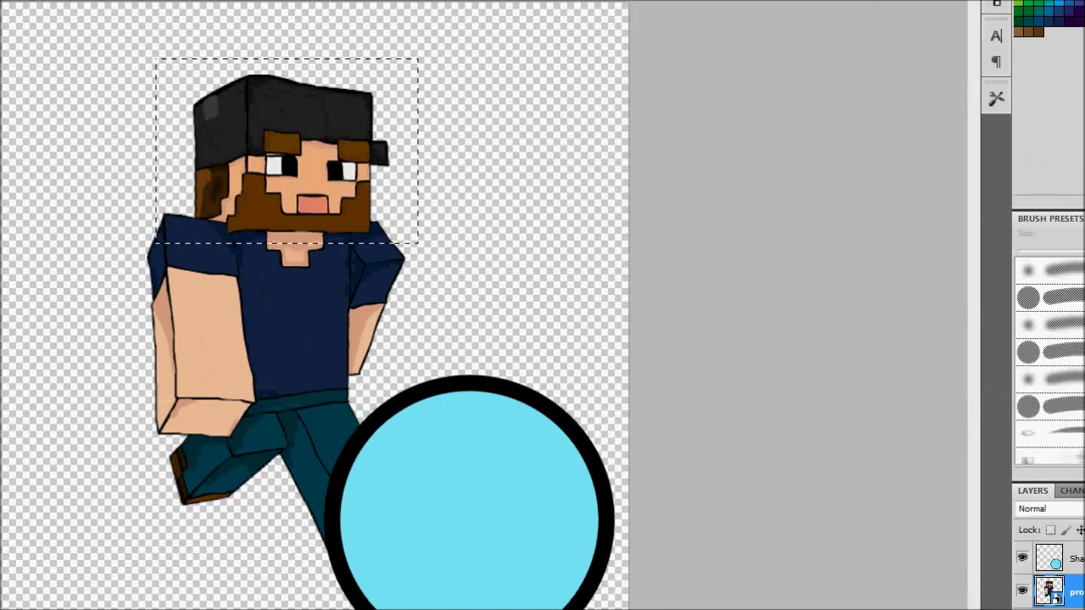
key(ctrl+d)
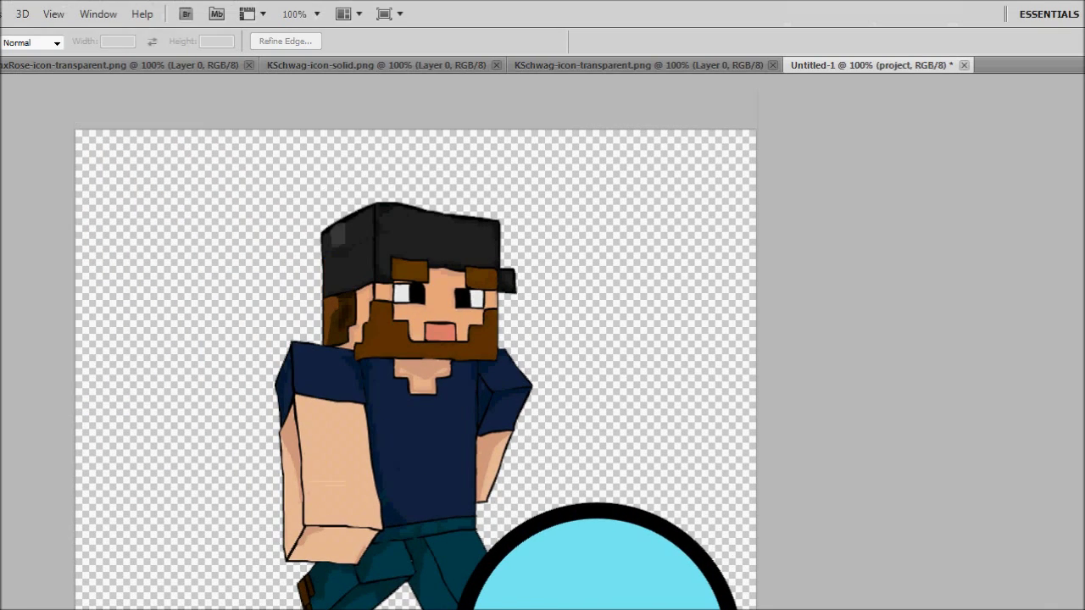
drag(497, 256, 547, 376)
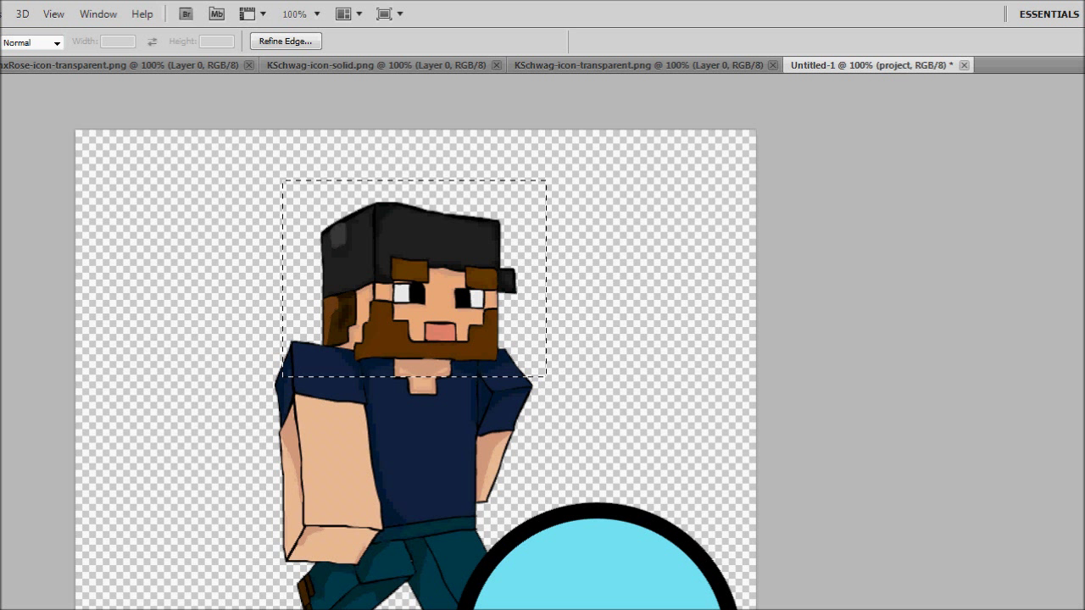
key(ctrl+v)
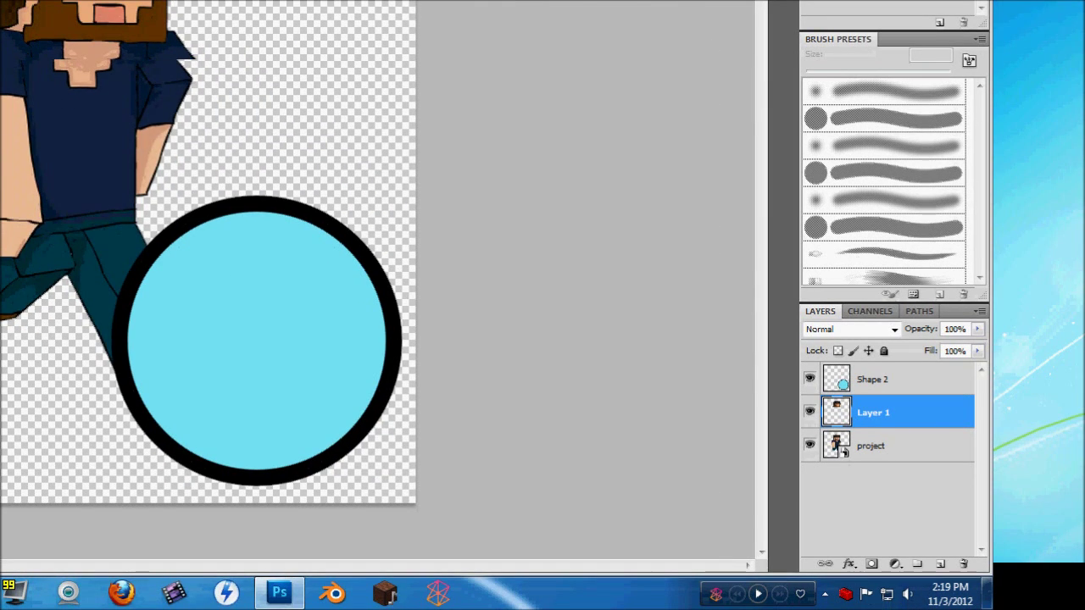
- Hide and delete the full-character project layer
click(809, 445)
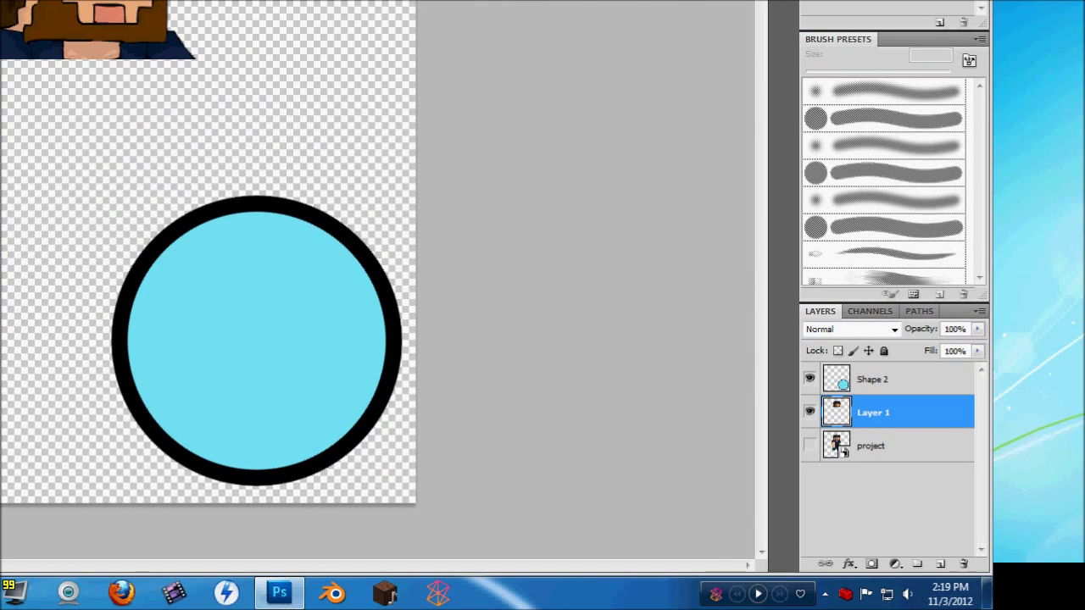
right_click(837, 445)
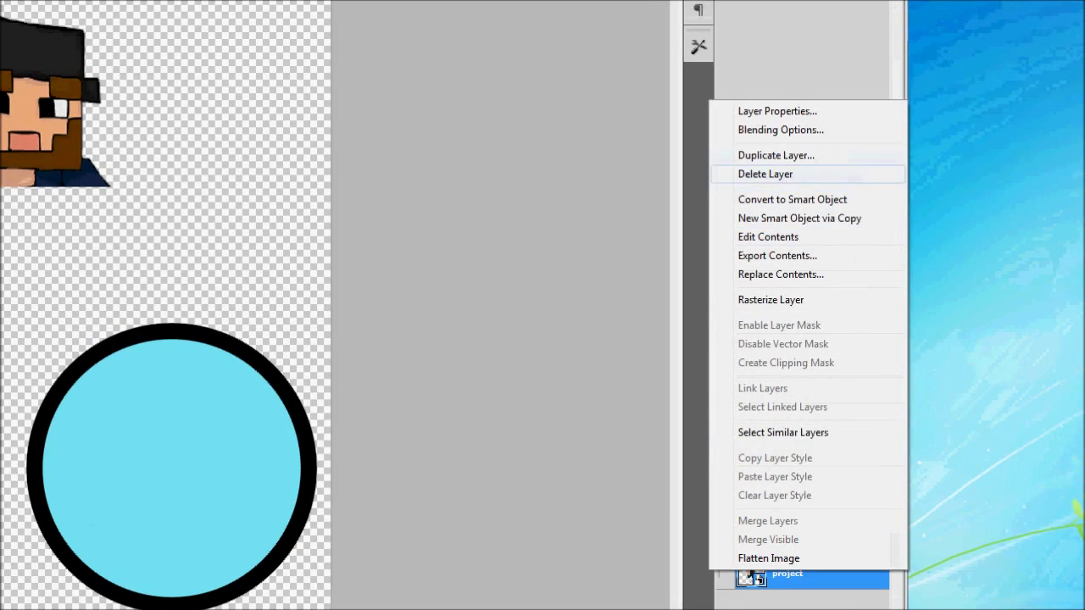
click(765, 88)
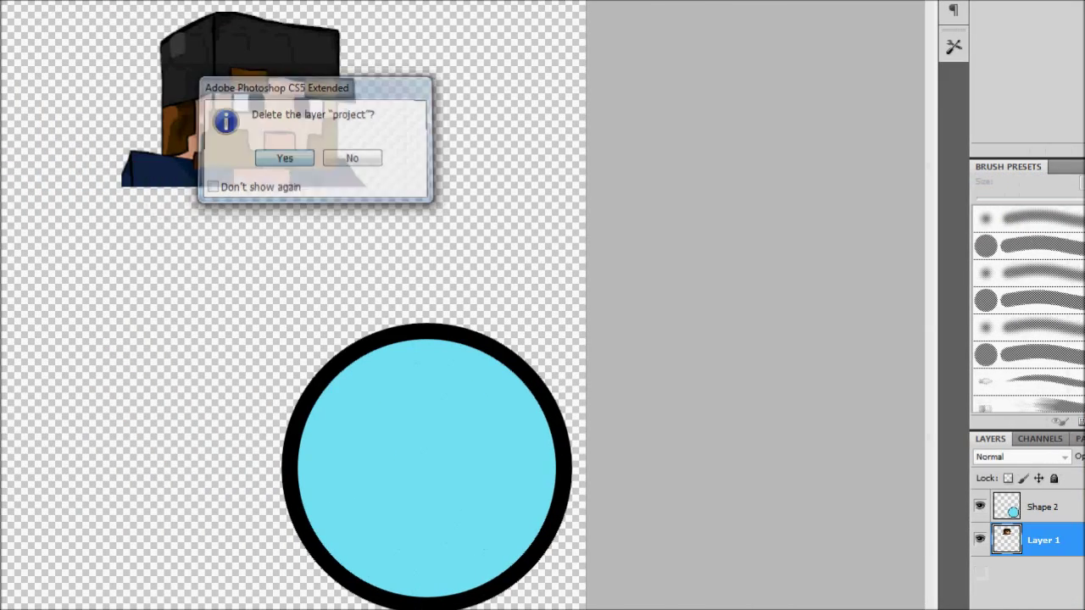
key(Return)
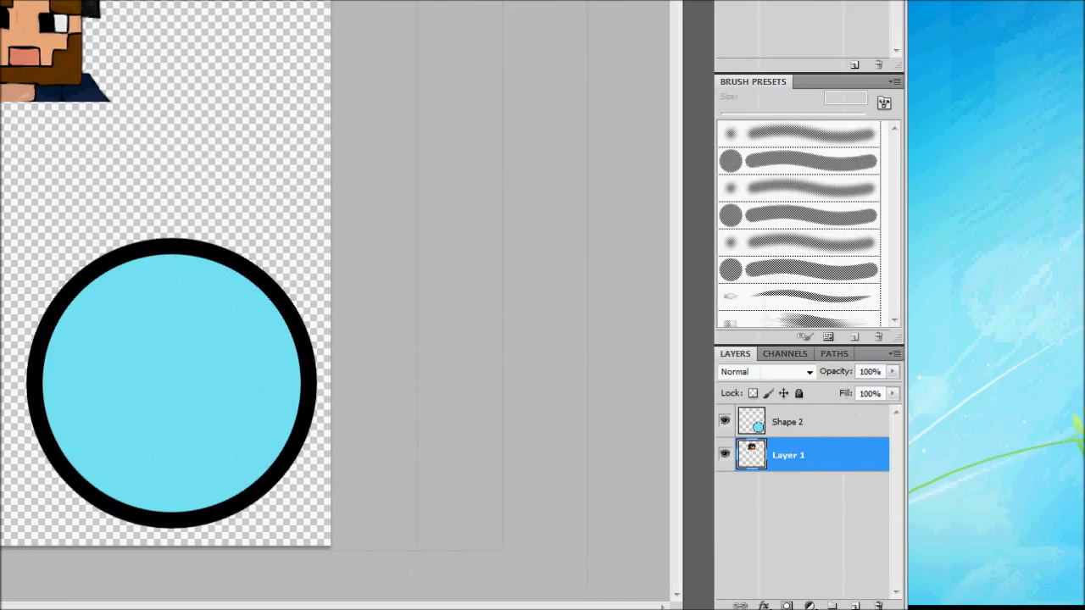
- Stack the head layer above the circle layer and move the circle behind the head
drag(831, 455, 830, 410)
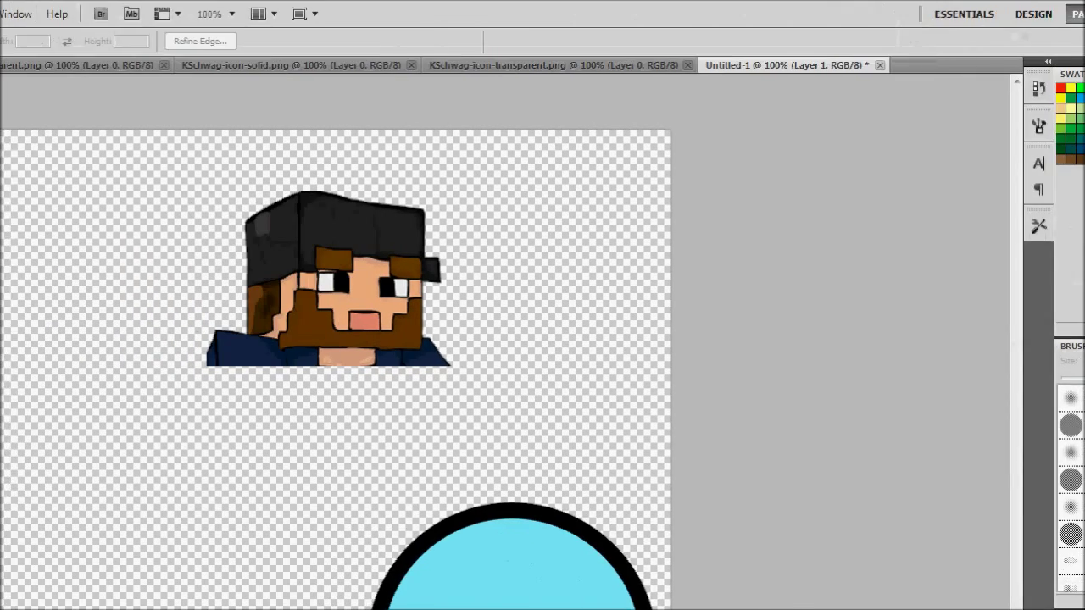
key(v)
drag(170, 191, 313, 503)
drag(685, 421, 535, 283)
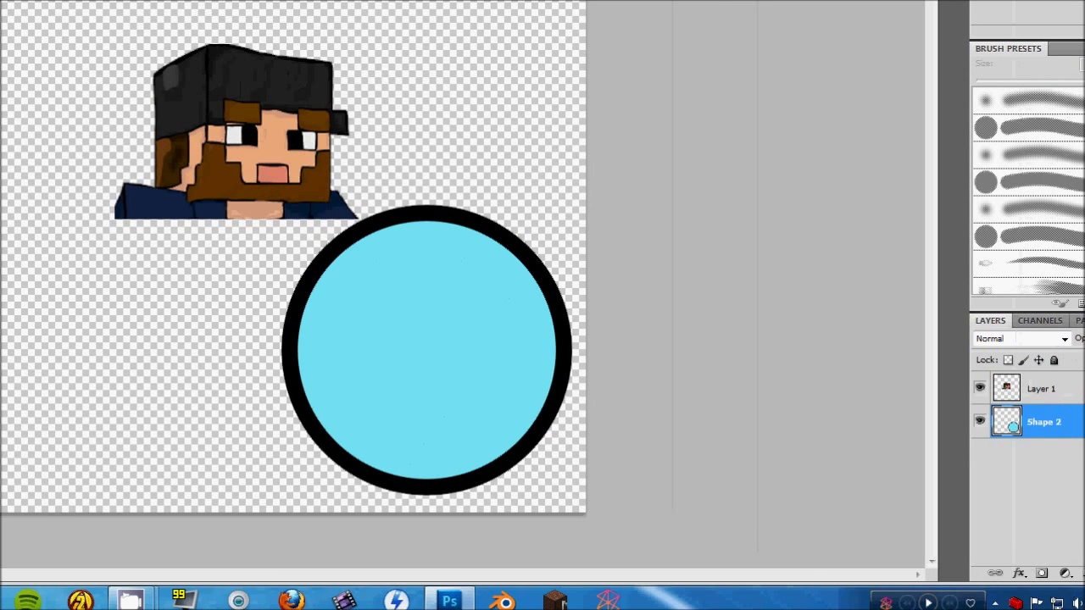
drag(426, 350, 237, 142)
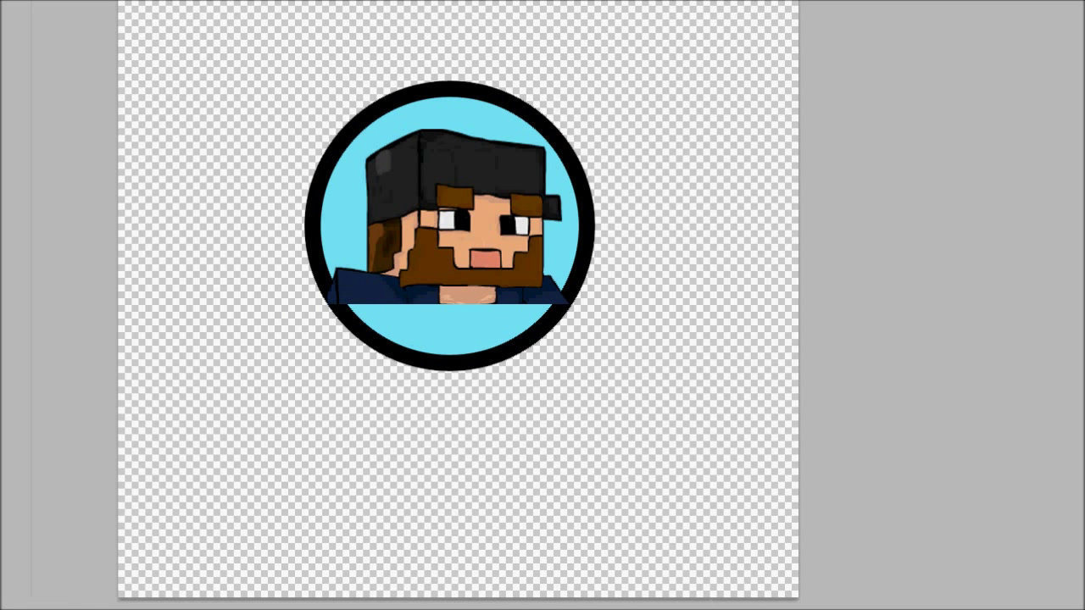
- Shift the circle up behind the head until its lower rim lines up with the cropped shoulders
drag(450, 226, 451, 176)
key(Up)
key(Up)
key(Up)
key(Down)
key(Down)
key(Down)
key(Down)
key(Up)
key(Up)
key(Up)
key(Up)
drag(450, 172, 450, 172)
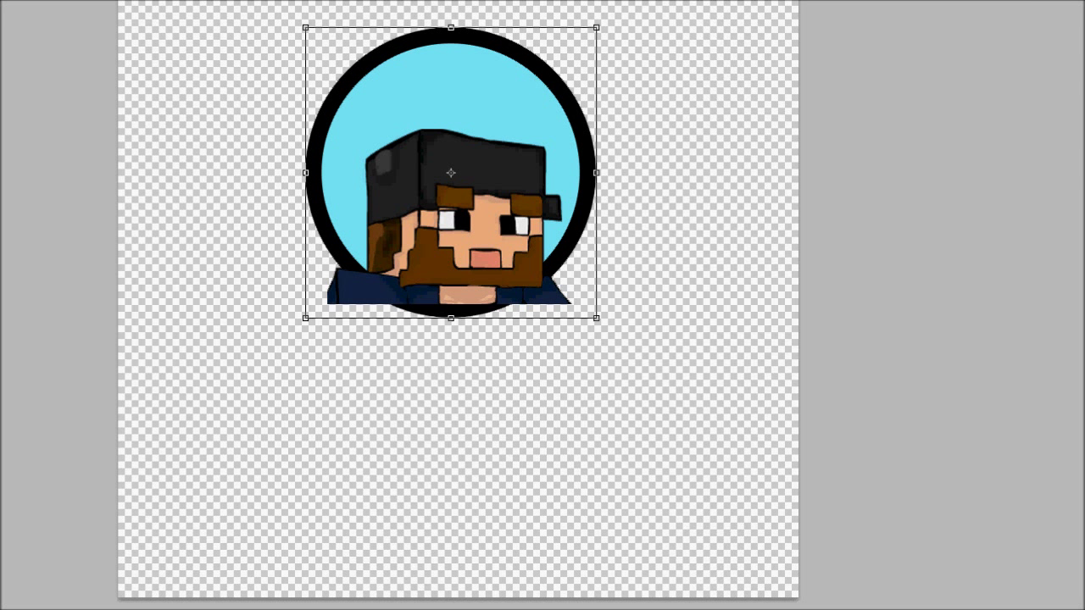
- Scale the circle down to about 82% so it closely frames the head
drag(305, 198, 374, 266)
drag(485, 377, 486, 409)
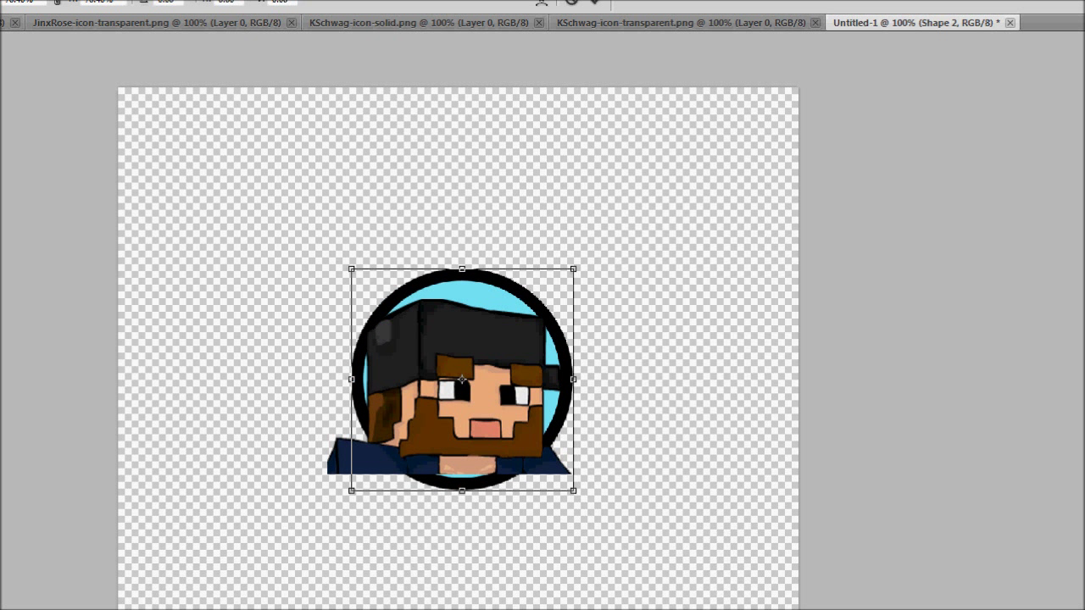
drag(352, 269, 335, 253)
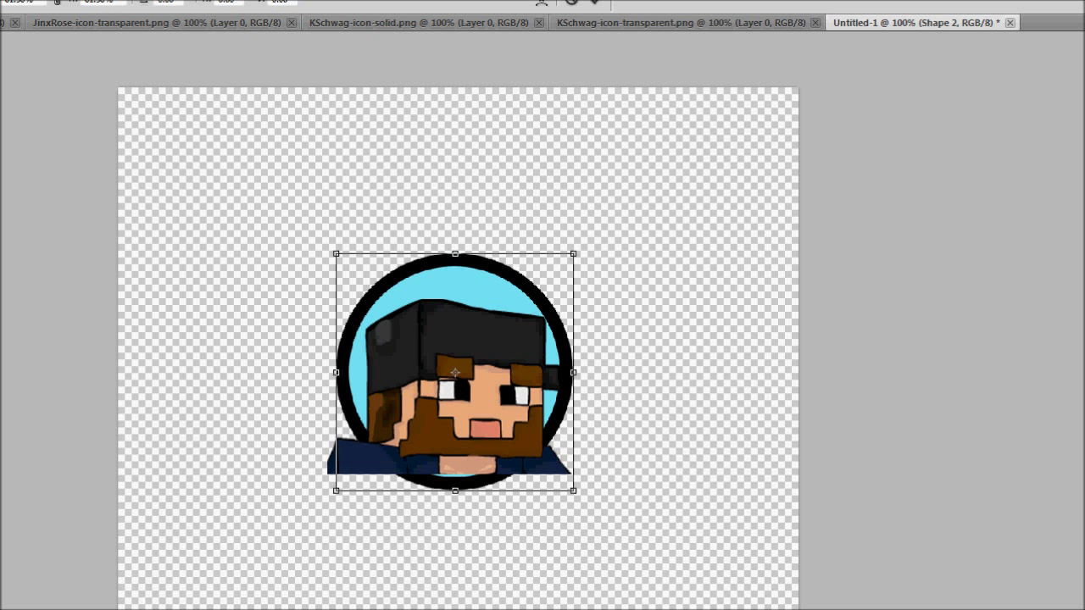
- Nudge the scaled circle slightly up and to the right to centre it around the head and apply the transform
key(Up)
key(Up)
key(Up)
key(Up)
key(Up)
key(Up)
key(Up)
key(Up)
key(Up)
key(Up)
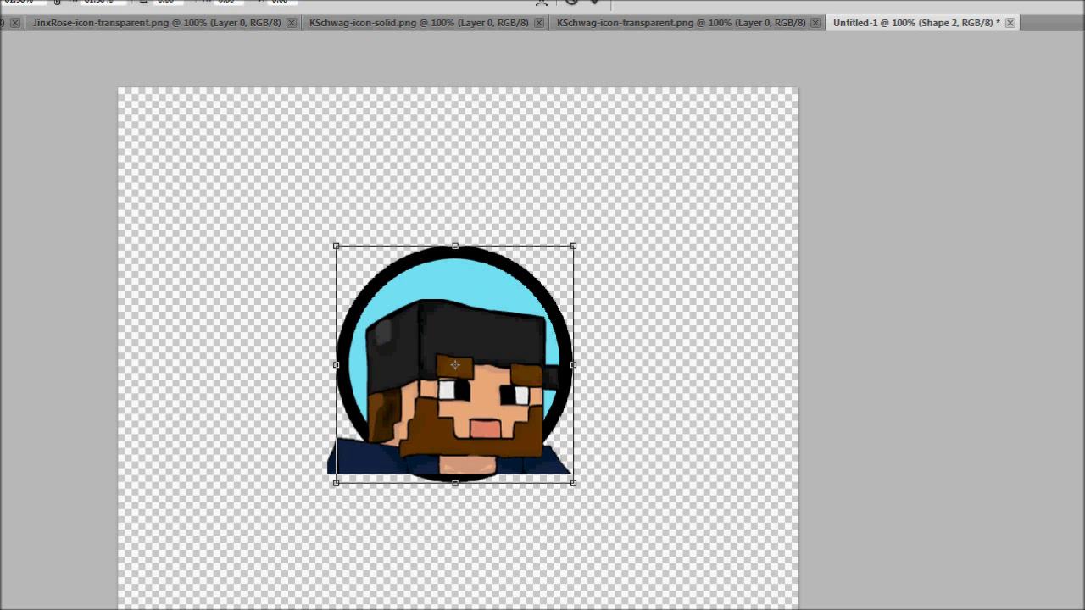
key(Down)
key(Down)
key(Down)
key(Right)
key(Right)
key(Right)
key(Right)
key(Right)
key(Right)
key(Right)
key(Right)
key(Right)
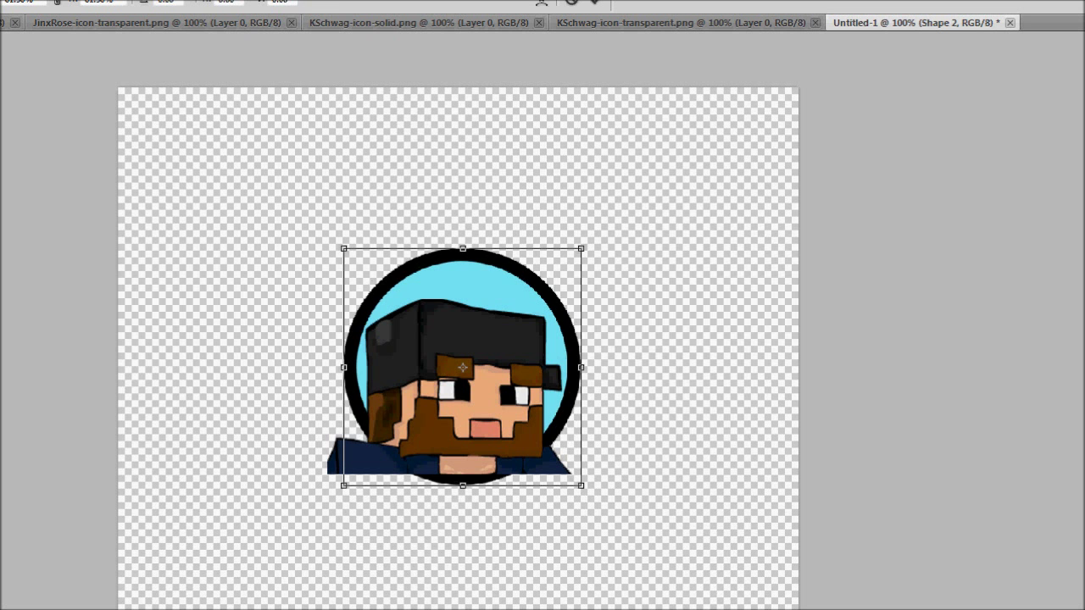
key(Return)
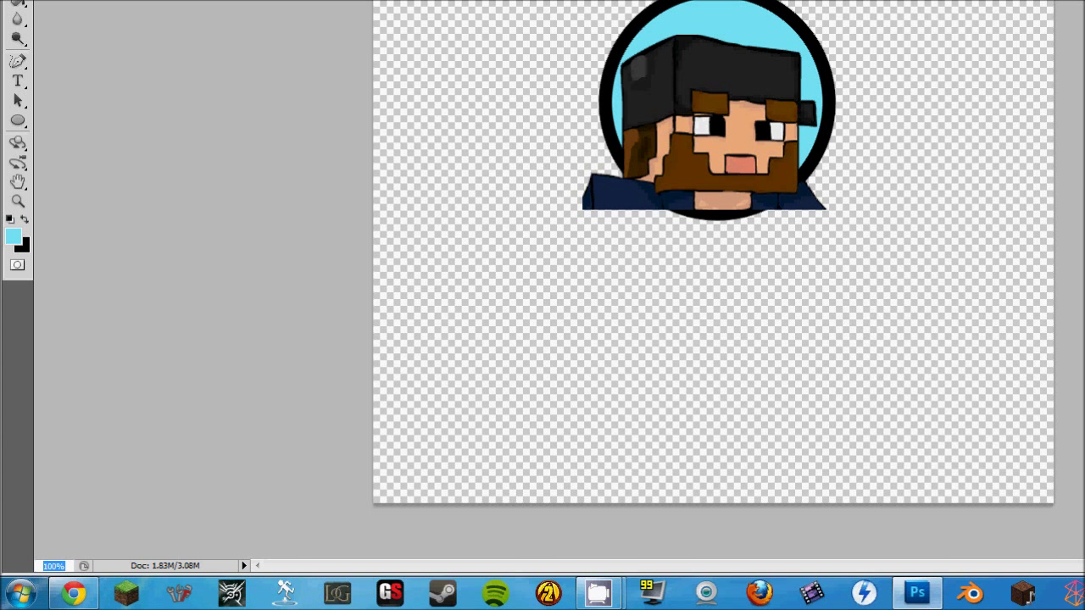
- Erase the shoulder on the head layer where it sticks out past the circle's lower-left edge
key(Return)
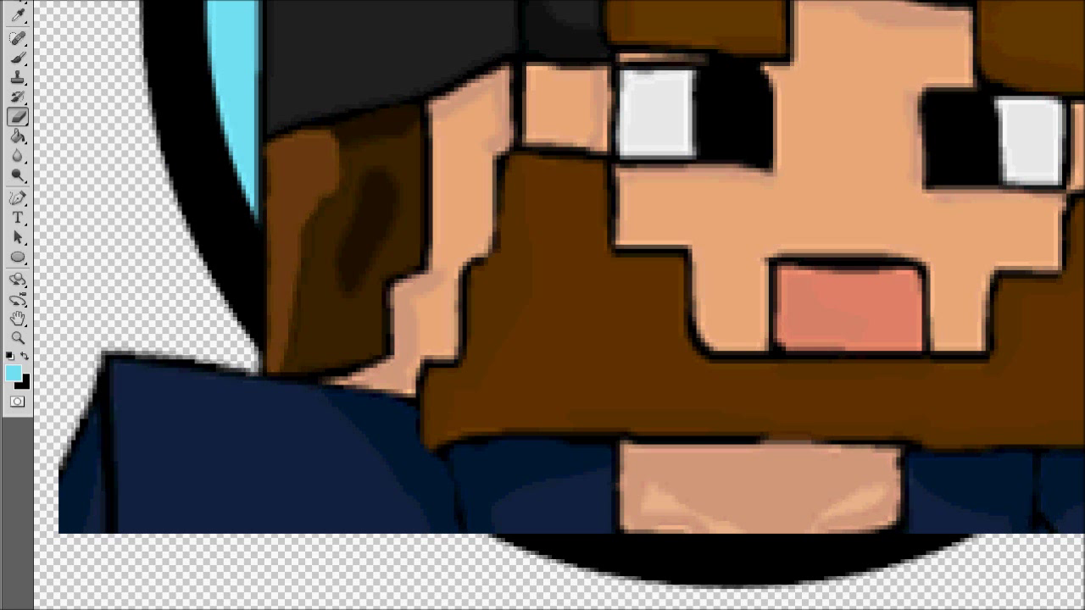
click(248, 284)
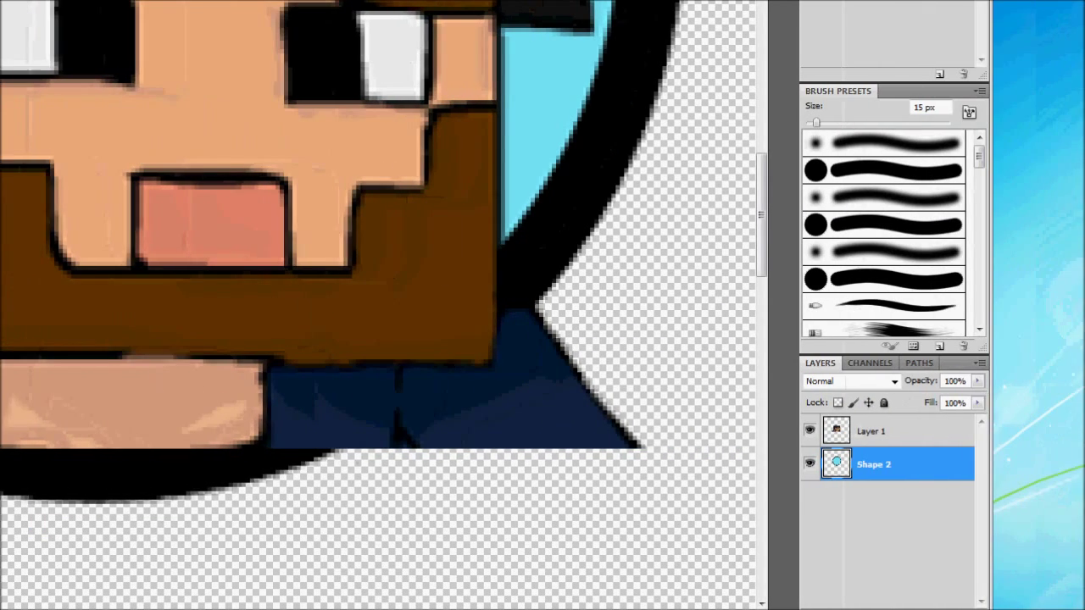
click(881, 431)
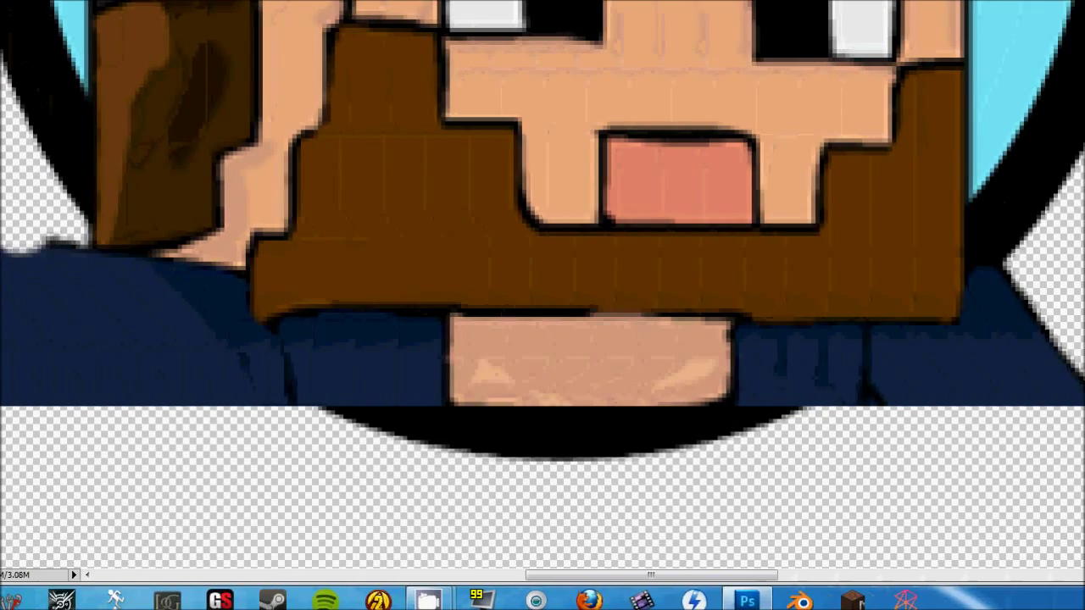
mouse_move(68, 254)
mouse_down()
mouse_move(197, 390)
mouse_move(75, 349)
mouse_move(93, 230)
mouse_move(12, 388)
mouse_up()
drag(97, 246, 115, 386)
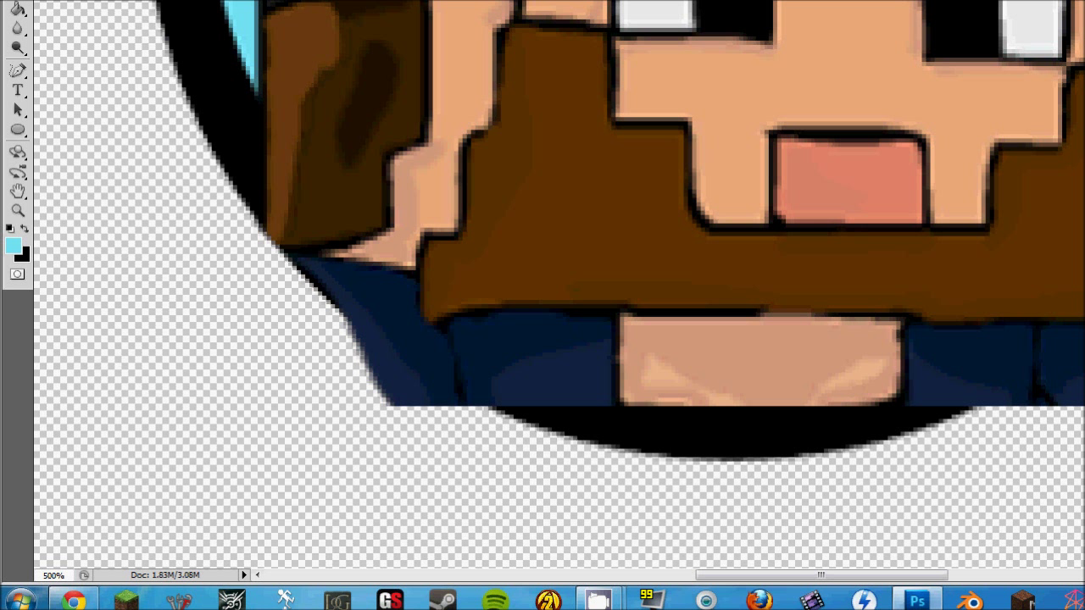
- Try erasing the hair and shirt overlapping the circle's lower-left rim, and undo those eraser strokes
mouse_move(269, 203)
mouse_down()
mouse_move(338, 290)
mouse_move(273, 173)
mouse_up()
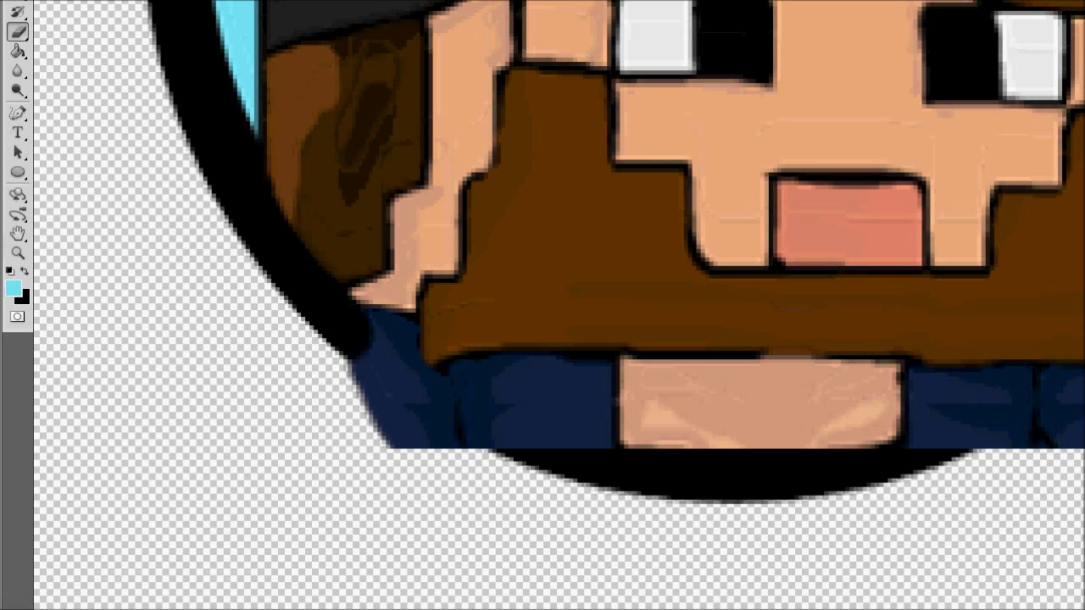
mouse_move(306, 211)
mouse_down()
mouse_move(415, 373)
mouse_move(440, 366)
mouse_move(464, 381)
mouse_up()
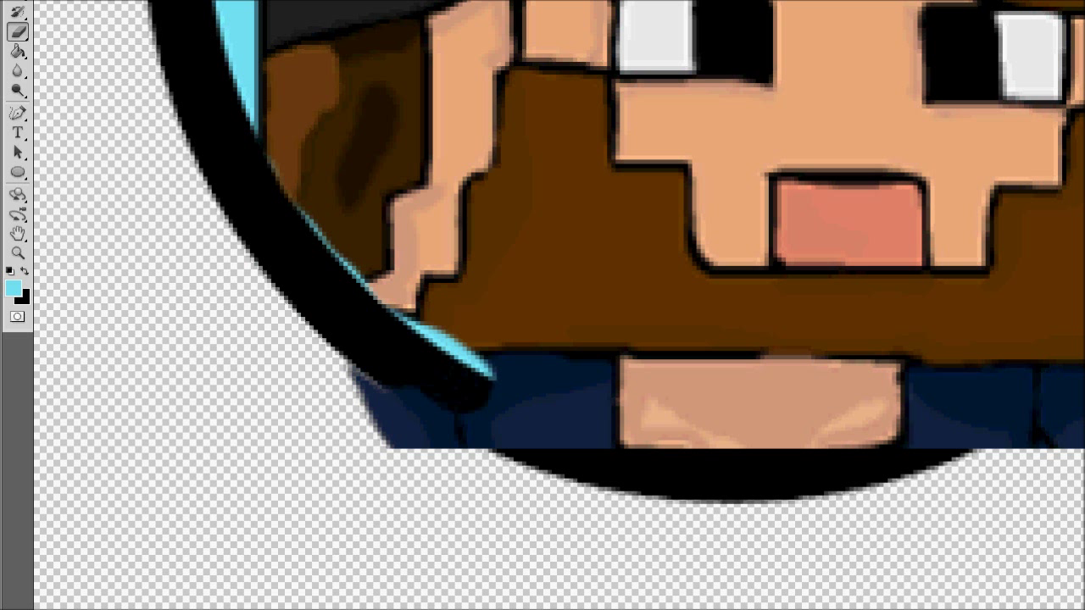
mouse_move(344, 373)
mouse_down()
mouse_move(437, 430)
mouse_move(522, 432)
mouse_up()
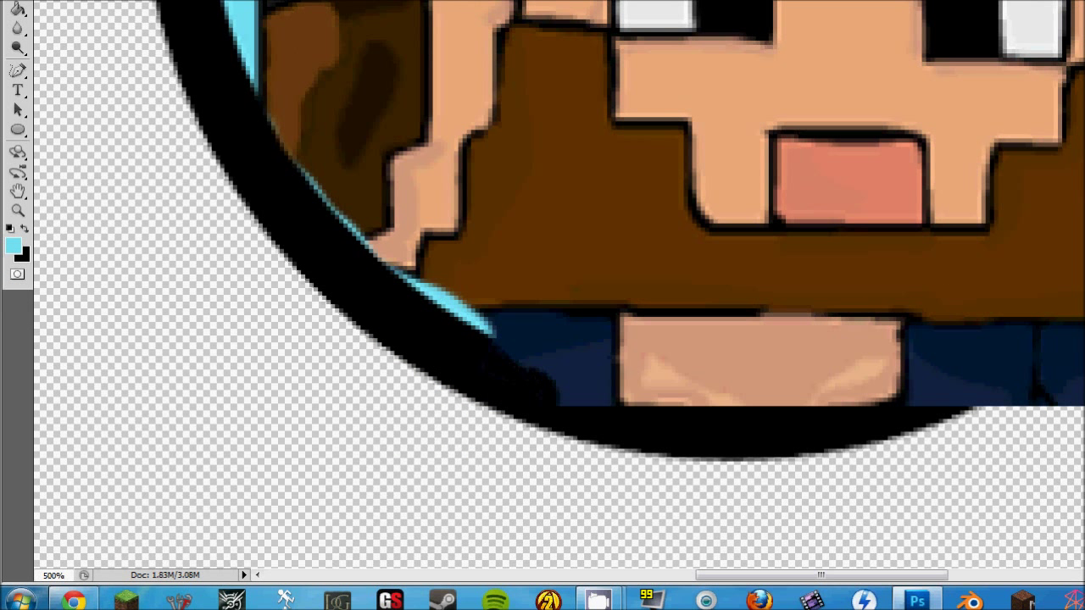
key(ctrl+alt+z)
key(ctrl+alt+z)
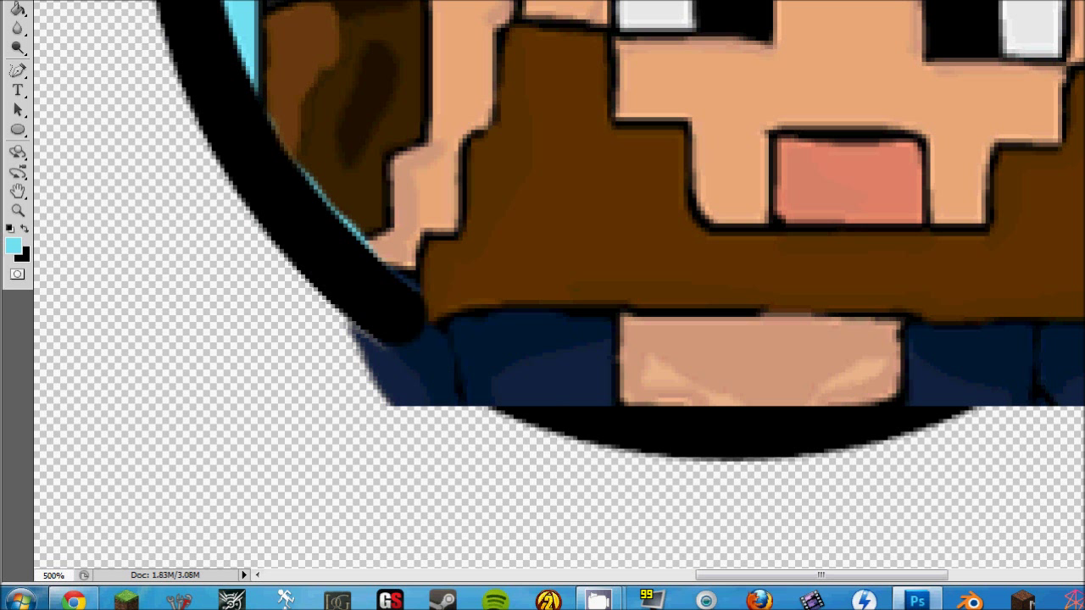
key(ctrl+alt+z)
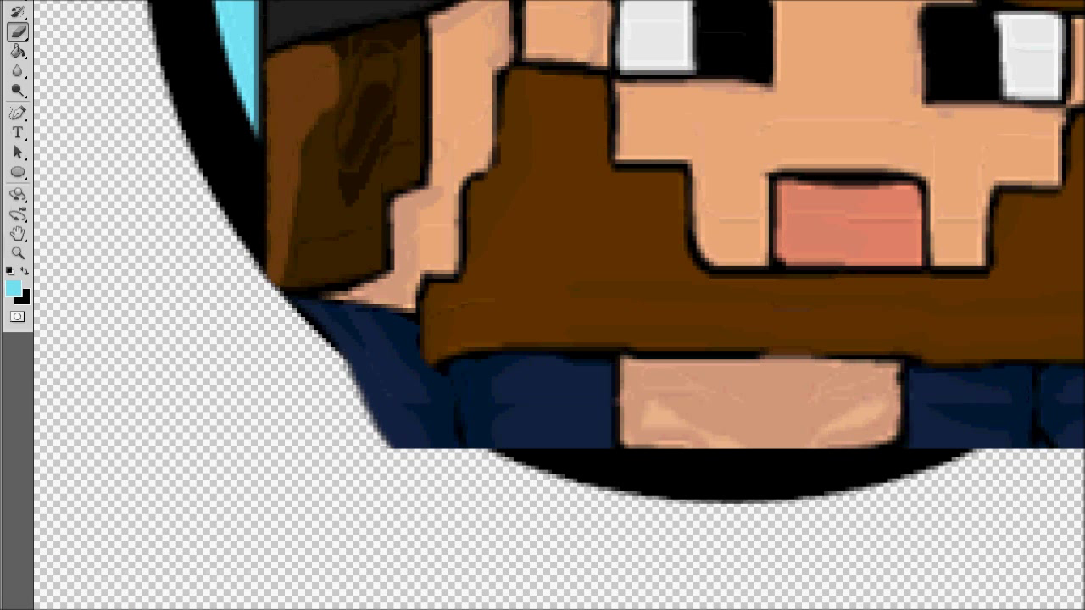
- Erase the hair, shirt and neck parts of the head layer that cover the circle's lower-left and bottom rim
mouse_move(268, 151)
mouse_down()
mouse_move(288, 208)
mouse_move(348, 286)
mouse_move(369, 339)
mouse_move(472, 387)
mouse_move(494, 414)
mouse_up()
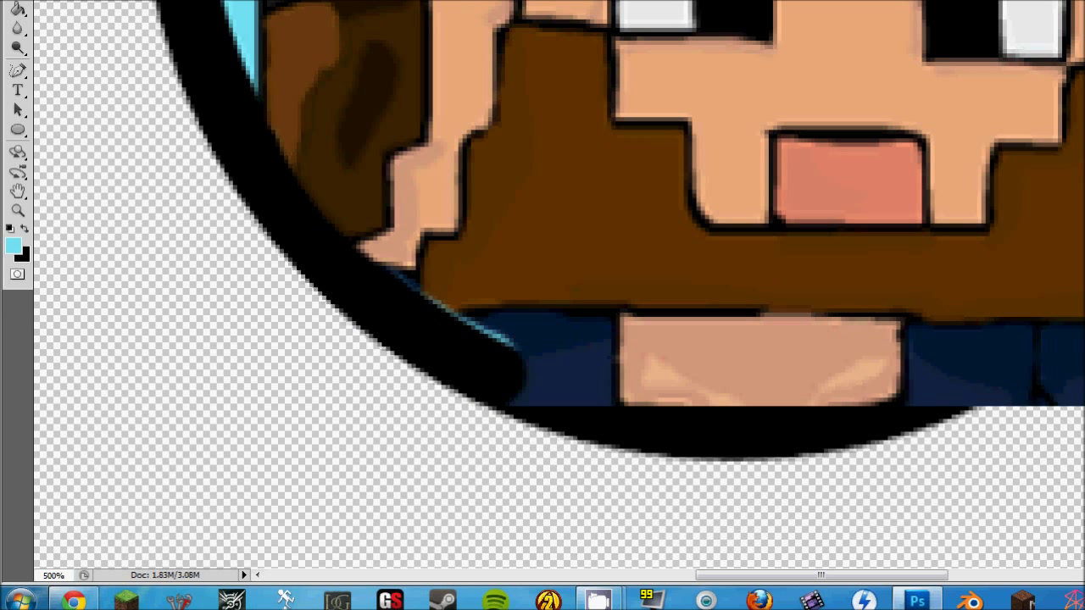
key(ctrl+z)
mouse_move(382, 309)
mouse_down()
mouse_move(428, 353)
mouse_move(566, 405)
mouse_up()
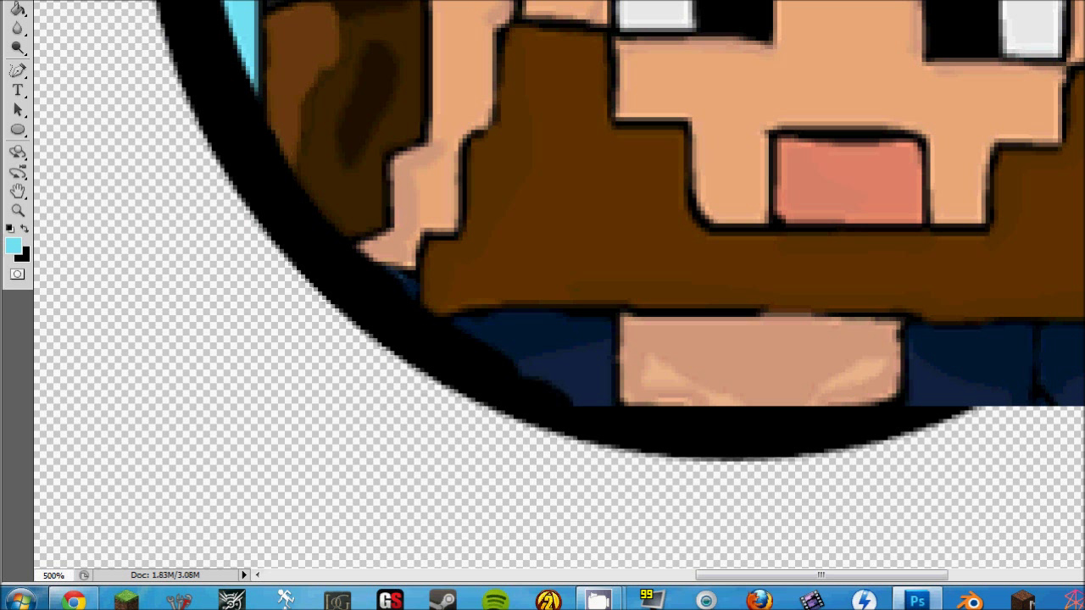
drag(485, 331, 561, 363)
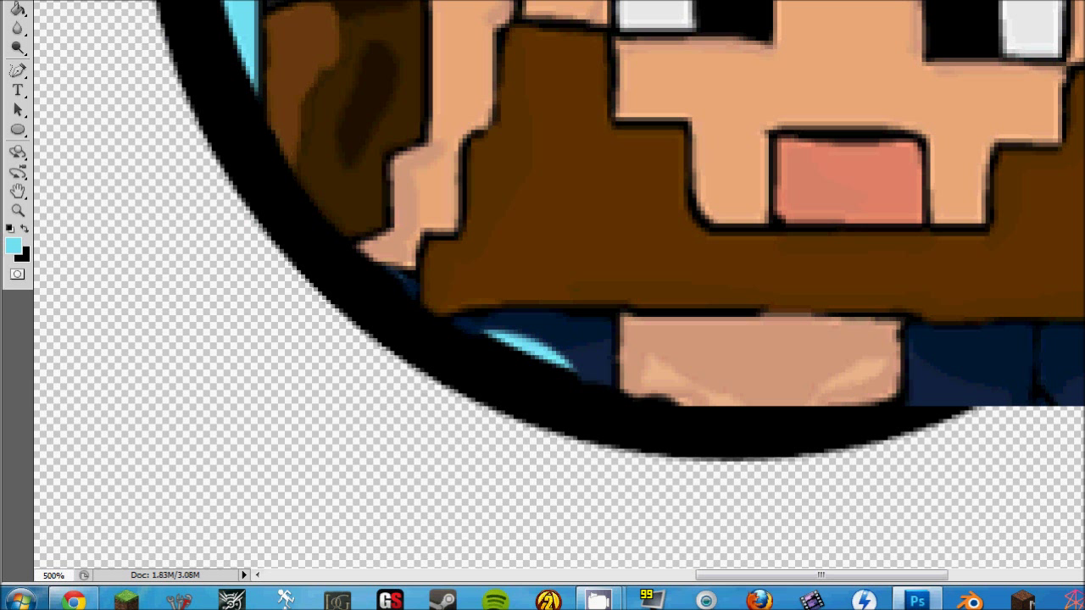
mouse_move(693, 417)
mouse_down()
mouse_move(873, 410)
mouse_move(919, 396)
mouse_up()
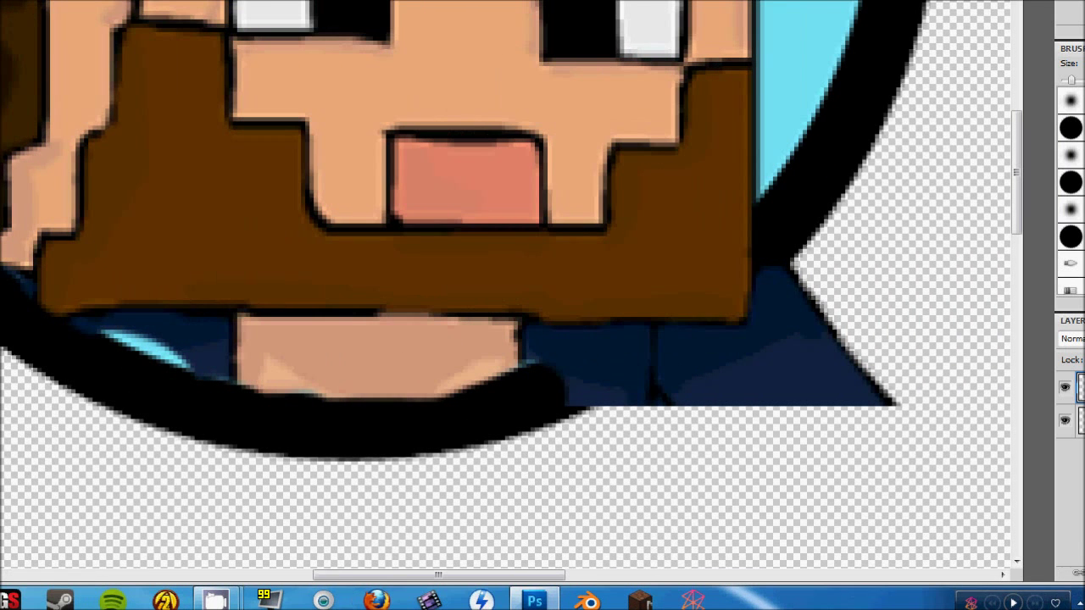
- Erase the other shoulder beyond the circle and the shirt covering its lower-right rim
drag(1041, 218, 991, 282)
mouse_move(721, 296)
mouse_down()
mouse_move(585, 398)
mouse_move(810, 315)
mouse_move(753, 312)
mouse_move(736, 392)
mouse_move(848, 378)
mouse_up()
drag(763, 396, 807, 402)
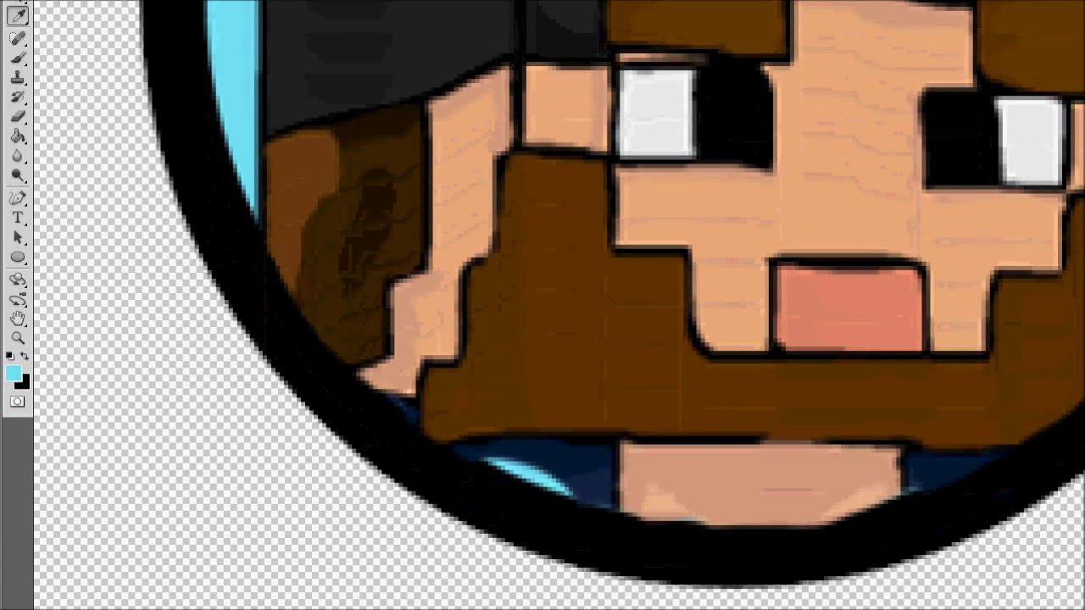
- Paint over the leftover light-blue gaps along the circle's lower rim with colours sampled from the navy shirt and skin
click(551, 453)
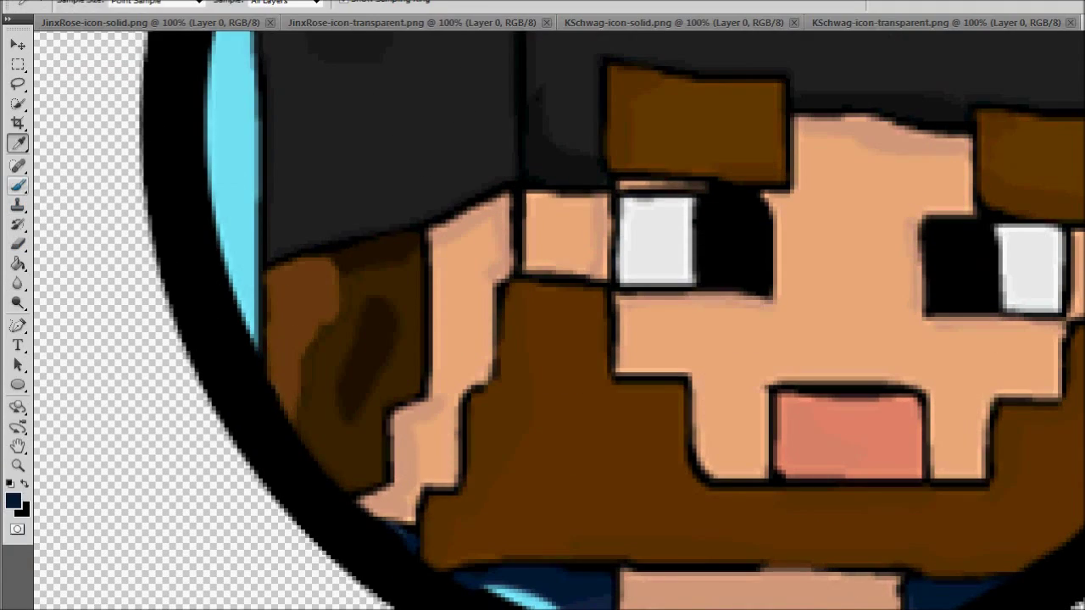
click(18, 58)
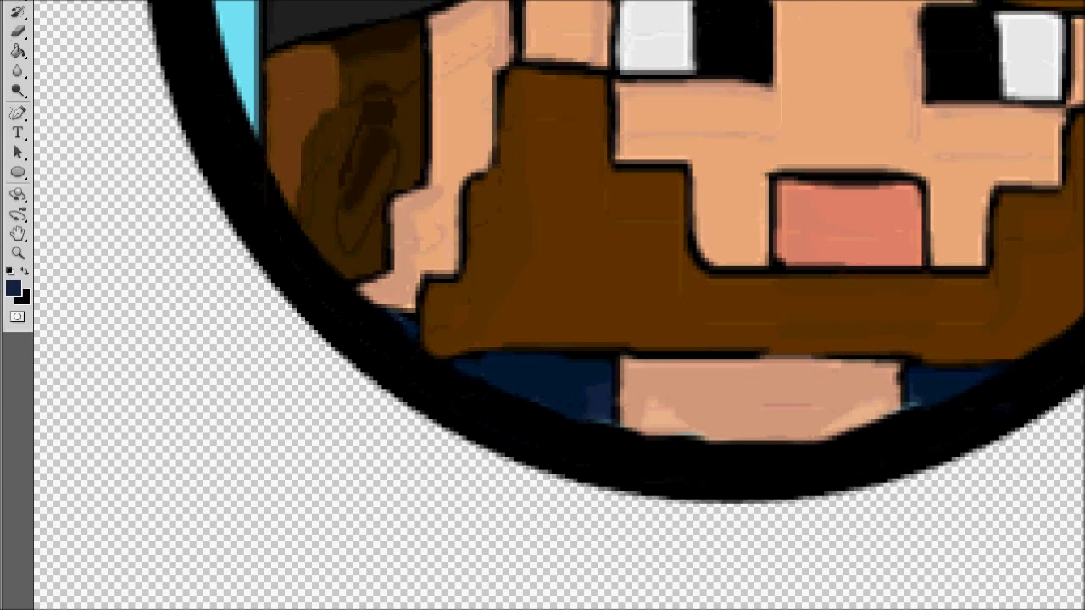
drag(607, 425, 592, 425)
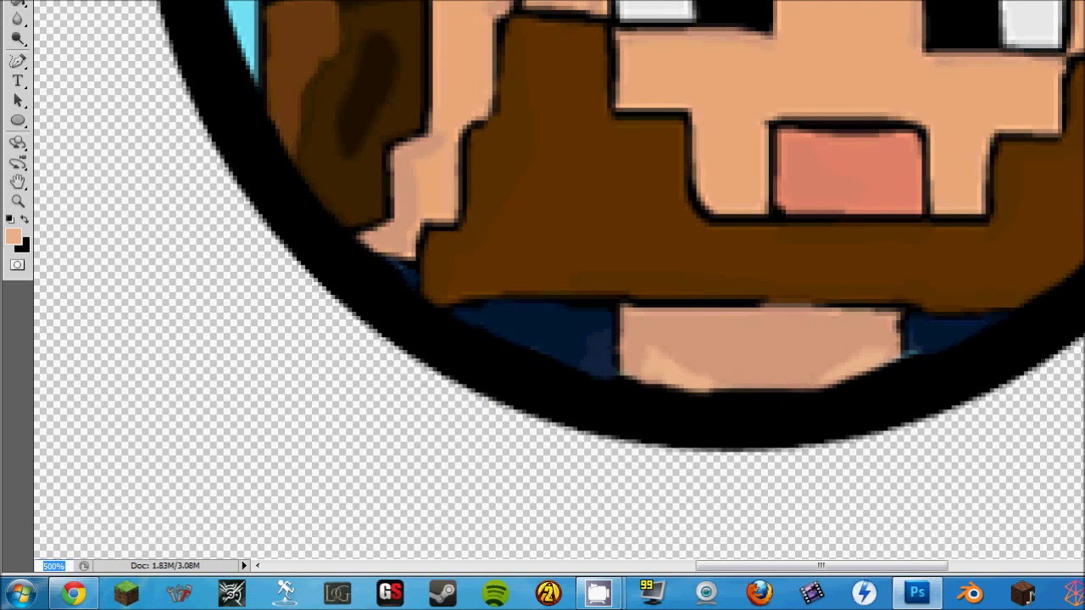
- Merge the head layer and the circle shape layer into a single layer
text(100)
key(Return)
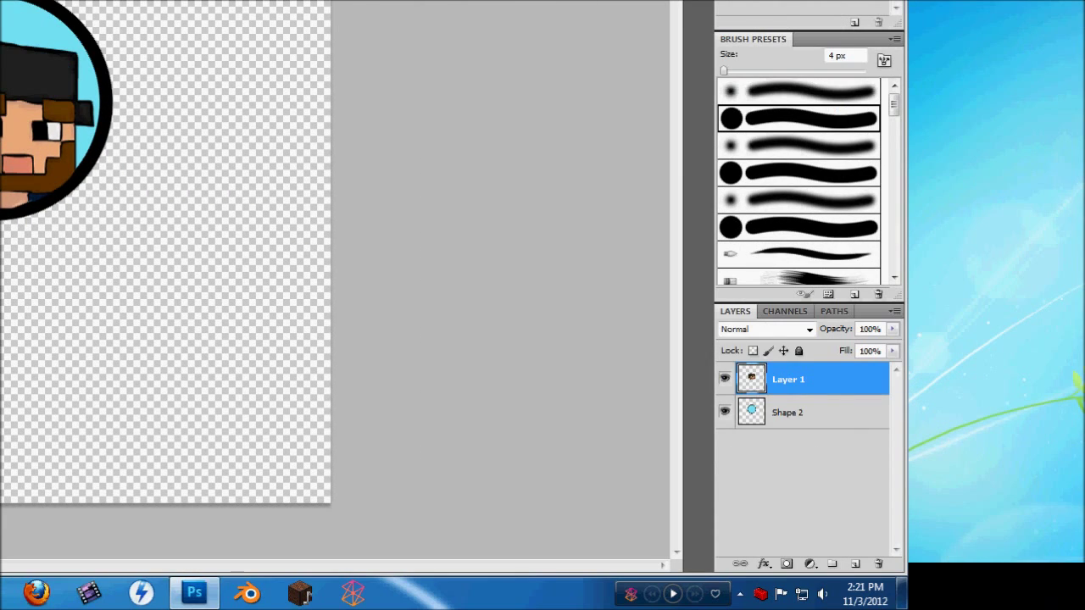
ctrl+click(788, 413)
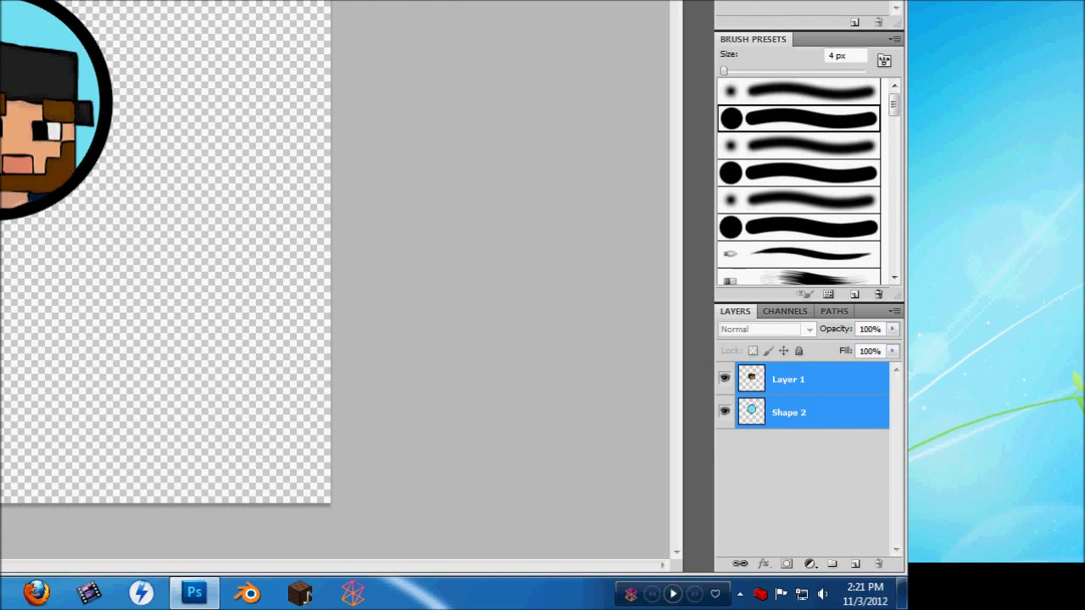
right_click(784, 379)
click(771, 331)
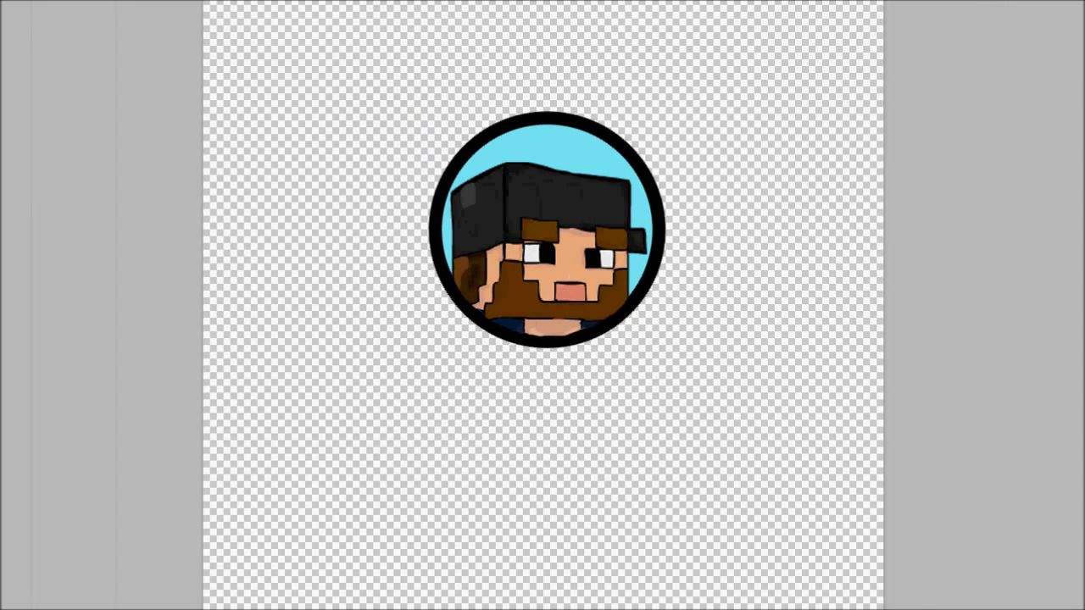
- Enlarge the merged icon slightly with Free Transform and reposition it closer to the middle of the canvas
key(ctrl+t)
mouse_move(456, 197)
mouse_down()
mouse_move(292, 39)
mouse_move(614, 344)
mouse_move(458, 198)
mouse_up()
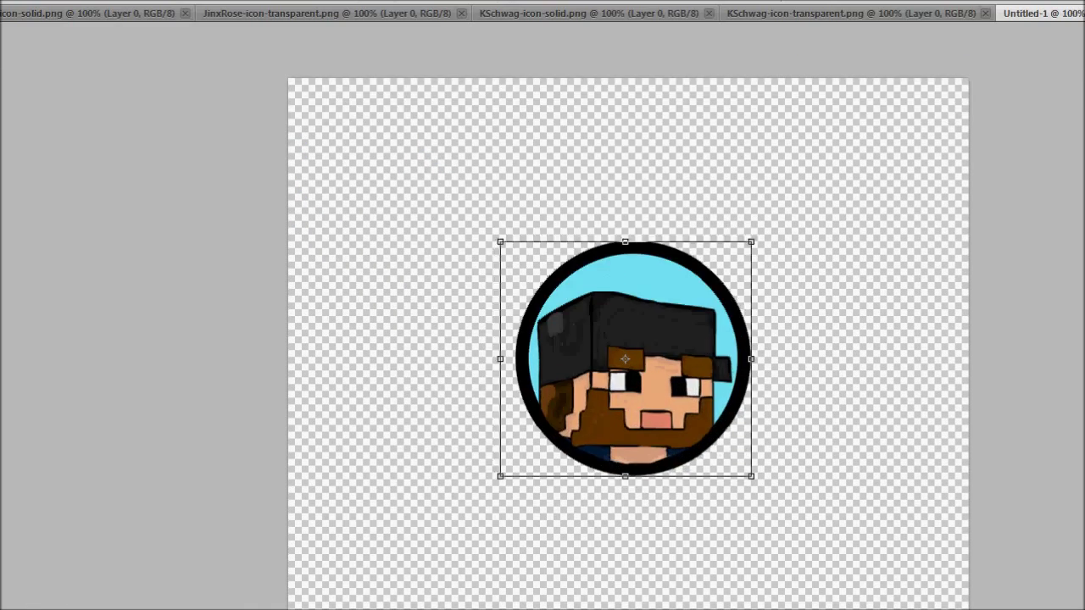
drag(500, 242, 469, 212)
drag(593, 335, 615, 369)
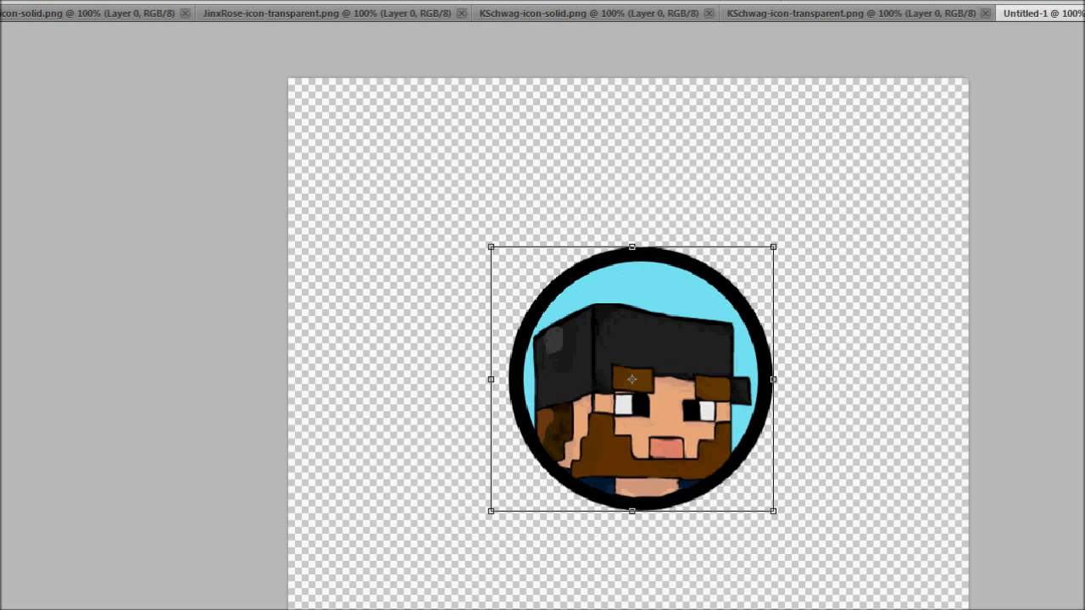
key(Return)
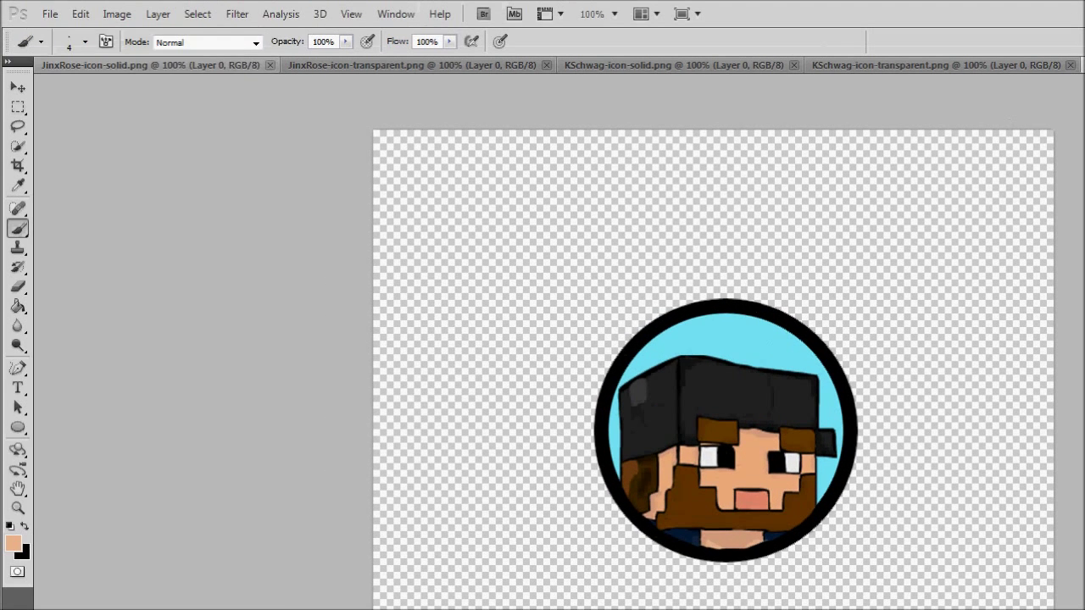
- Examine the Save for Web & Devices export options with the PNG-24 format and leave without saving
click(50, 13)
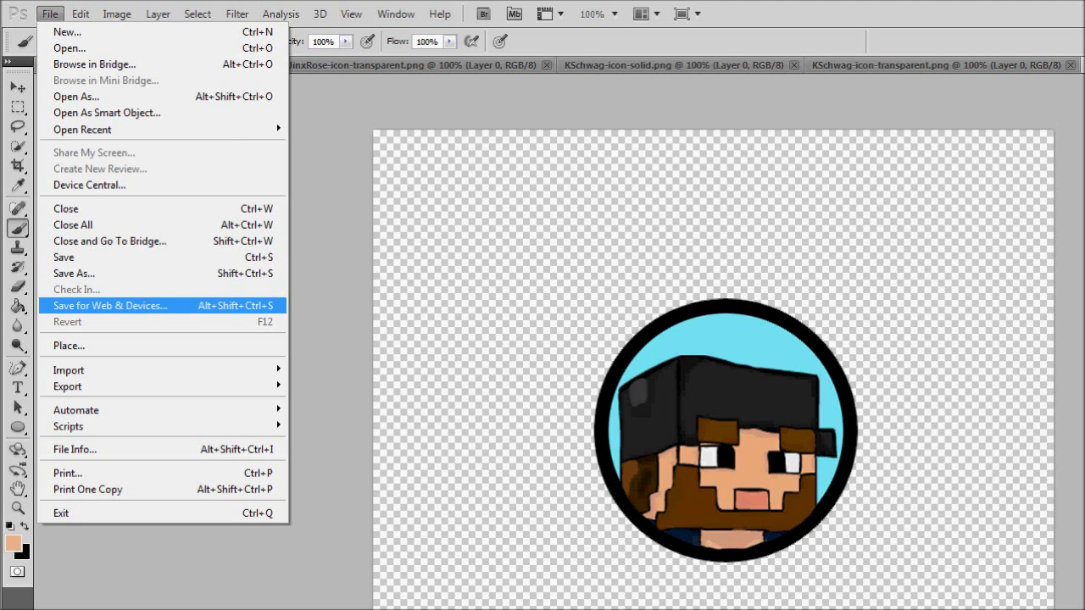
click(111, 305)
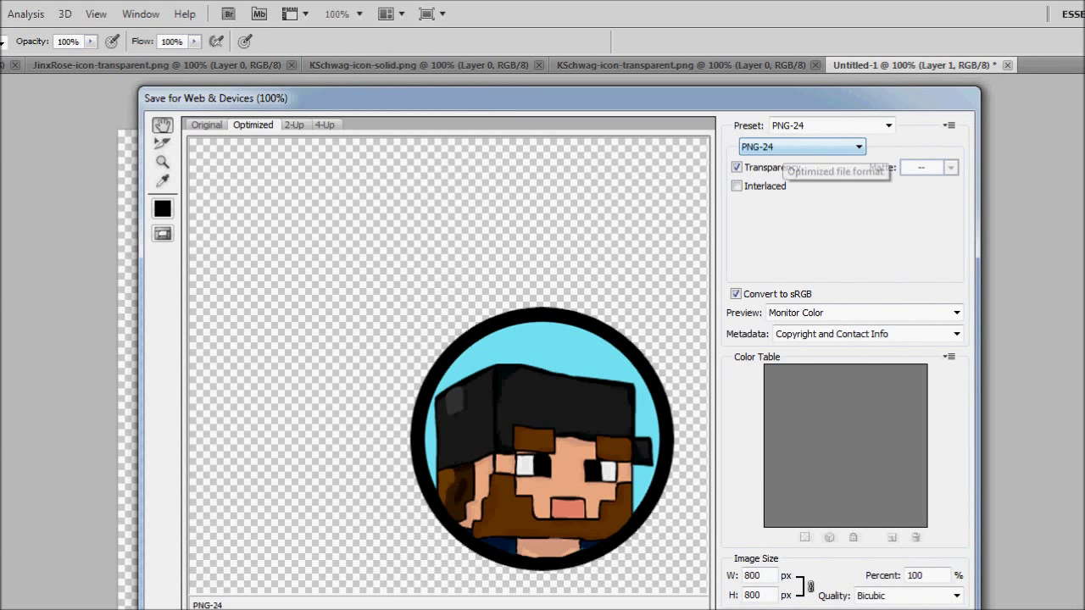
click(1047, 148)
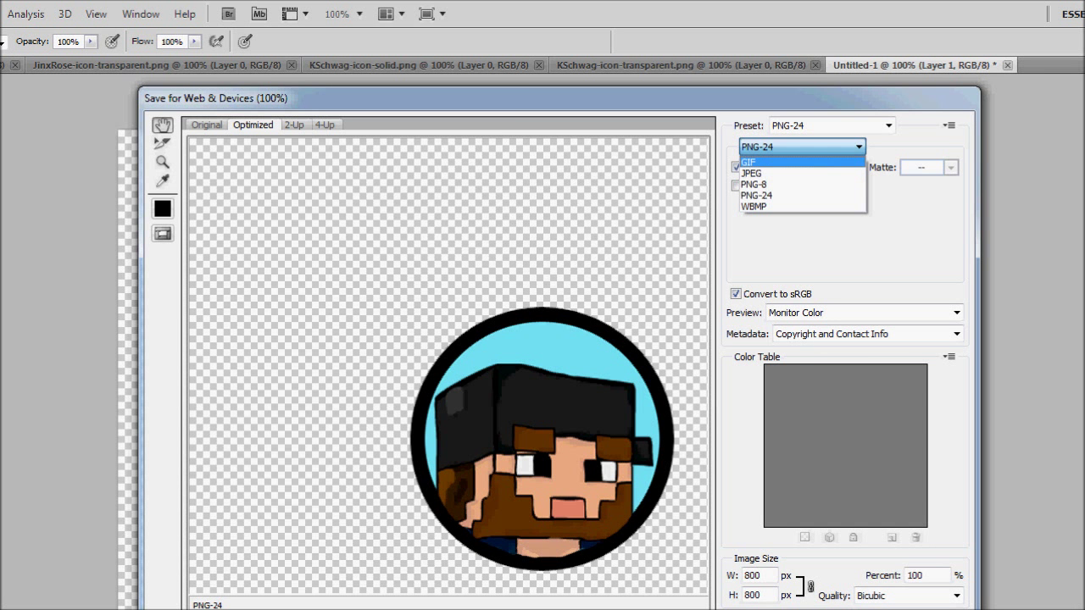
click(795, 147)
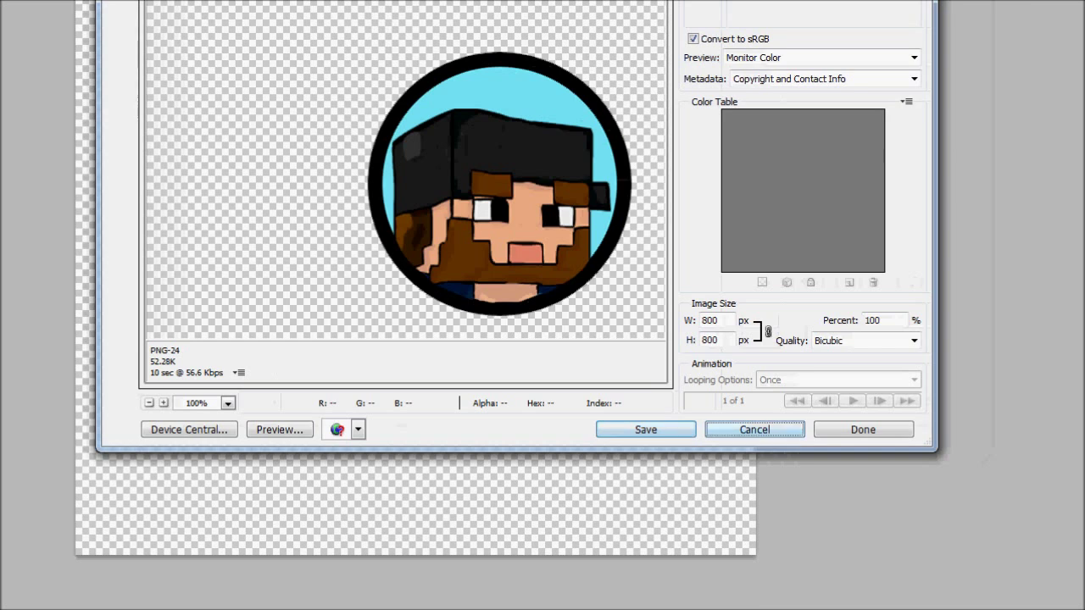
click(797, 430)
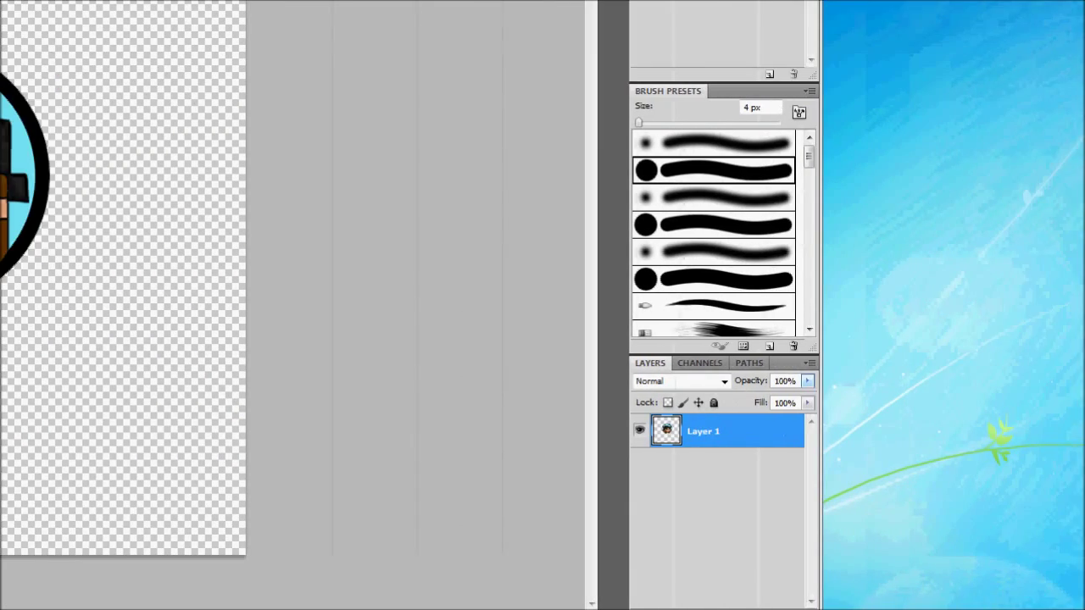
- Set the merged icon layer's opacity to 50%
click(1020, 380)
drag(806, 398, 766, 398)
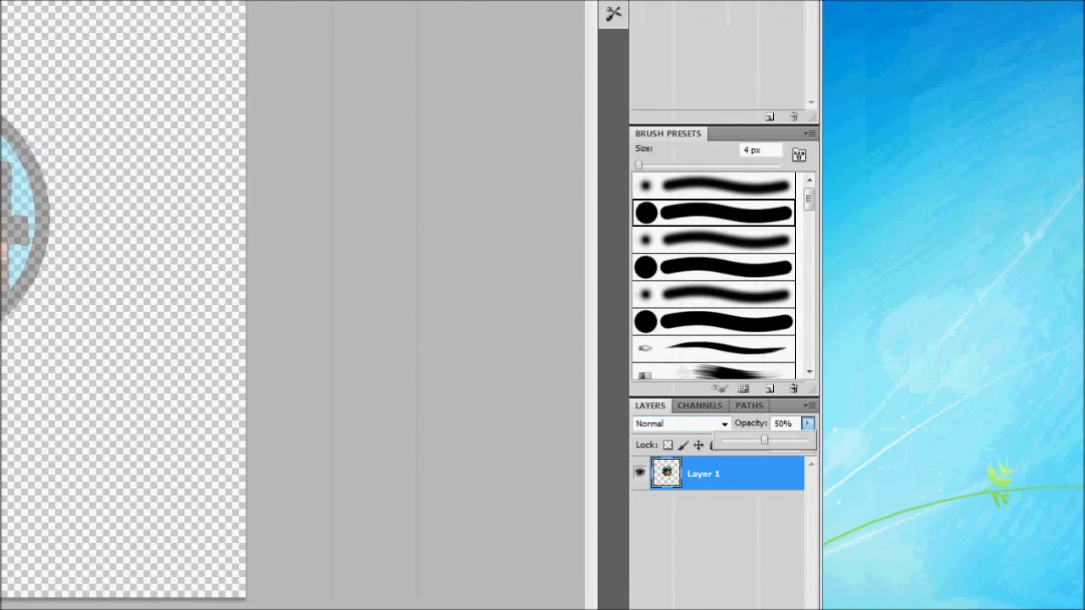
click(783, 423)
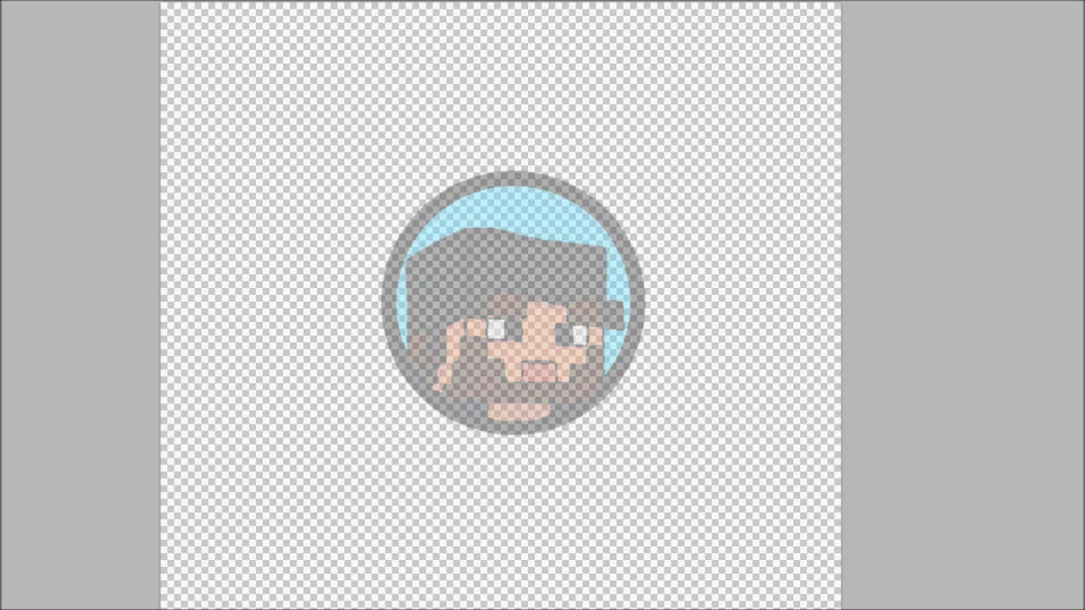
scroll(513, 303, down, 2)
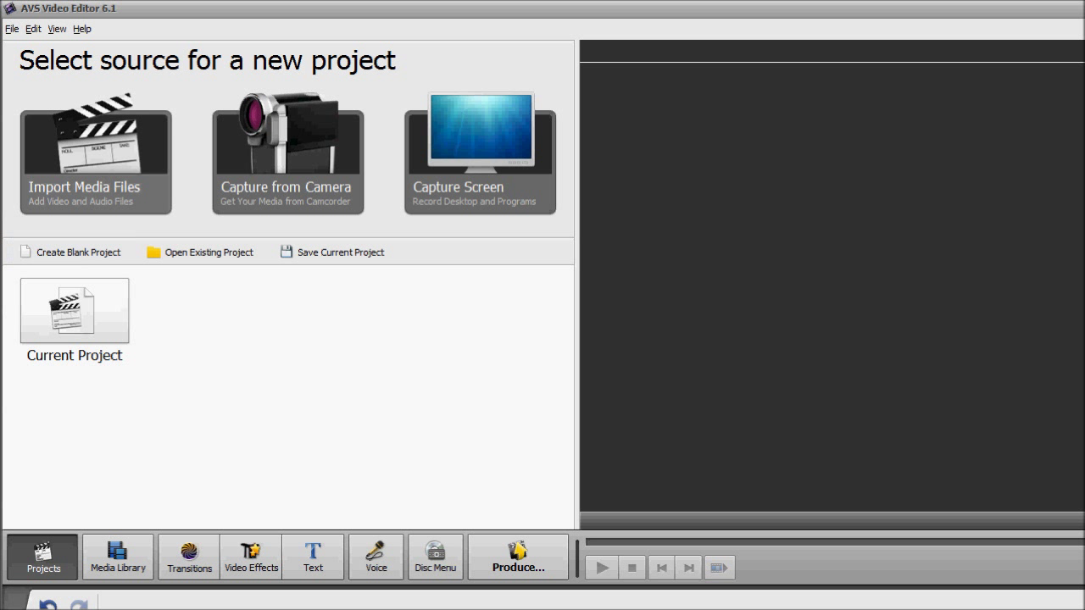
- In AVS Video Editor, discard the current project, import Teddy's Intro from the intro and outro videos folder, and decline matching the clip's aspect ratio
click(96, 166)
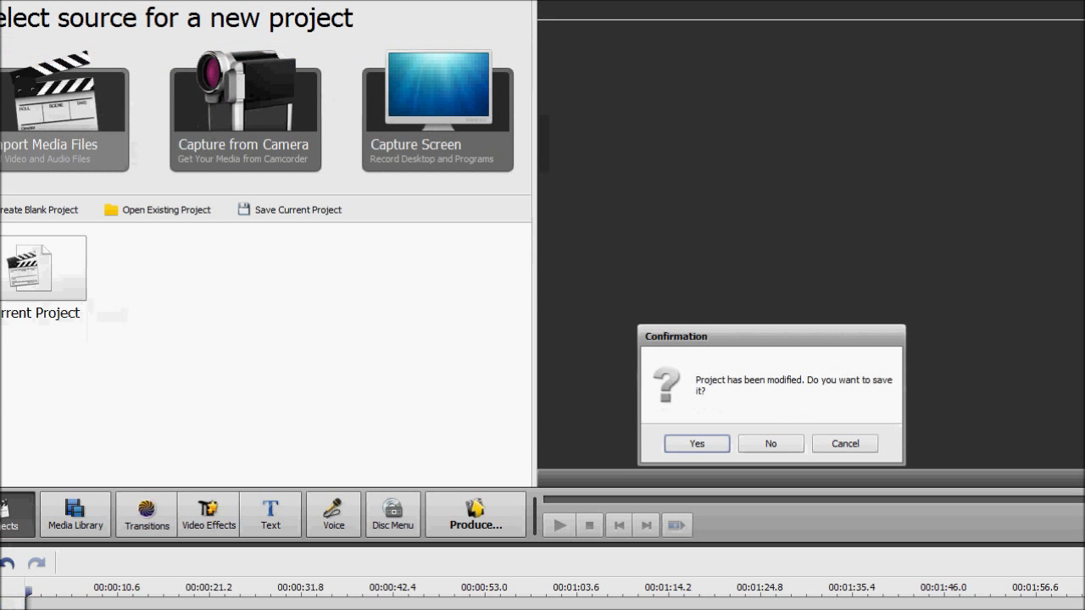
click(814, 487)
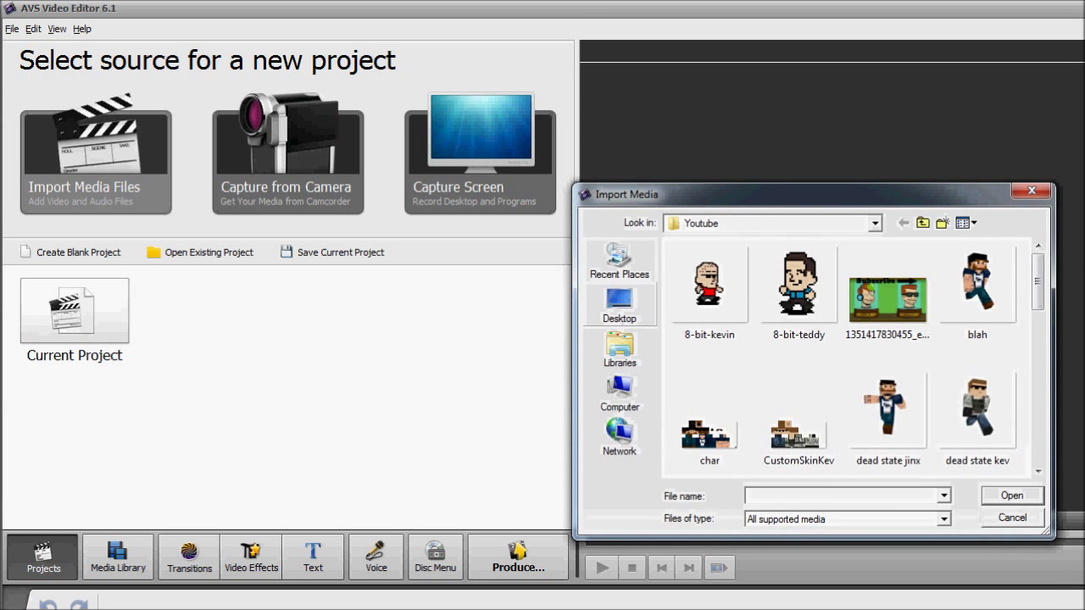
click(619, 347)
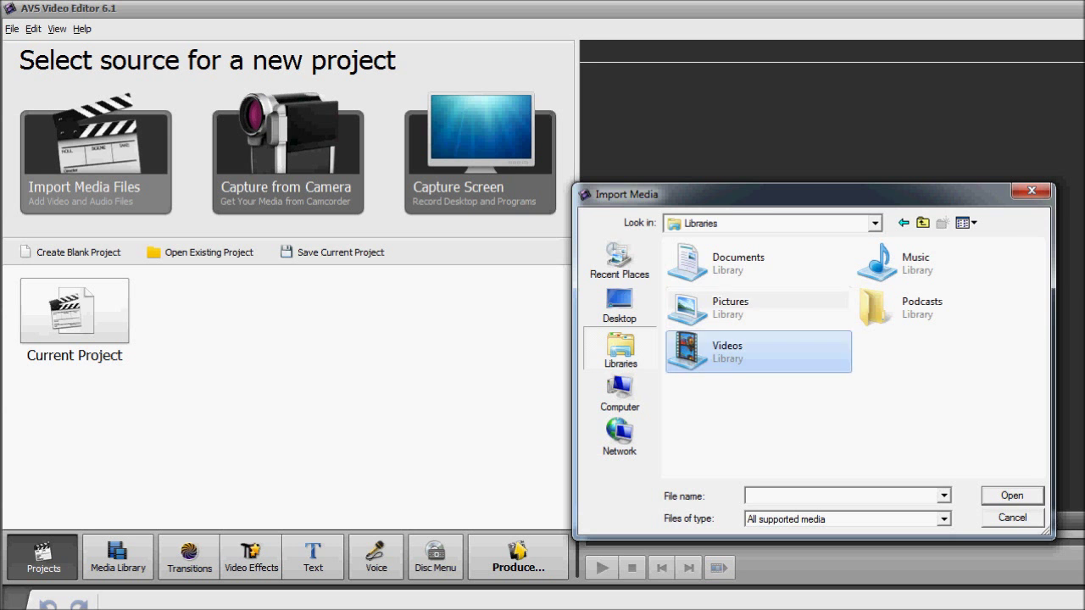
double_click(728, 351)
double_click(975, 296)
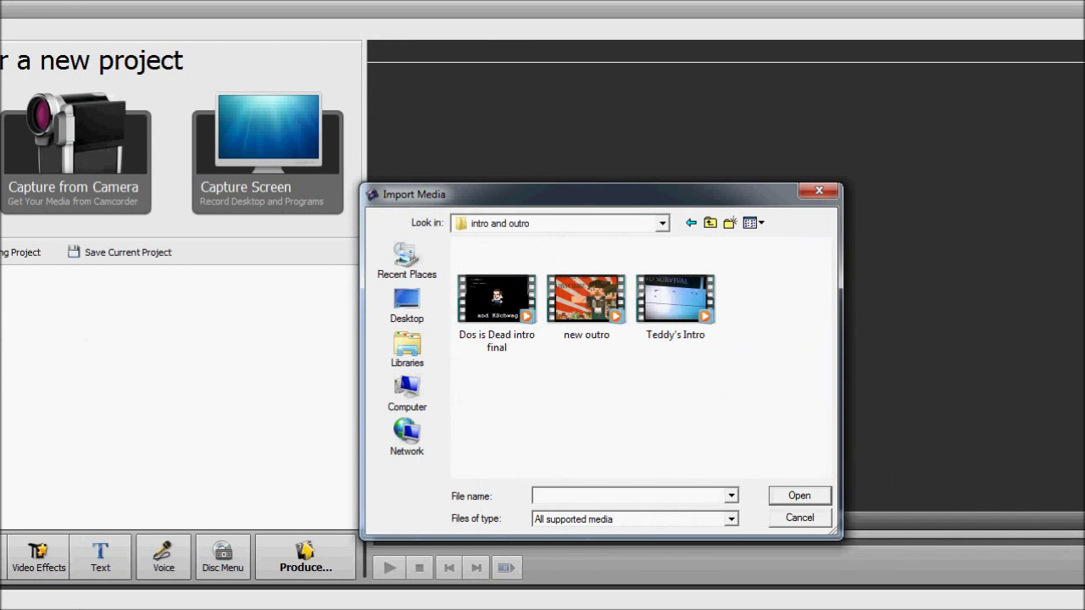
click(676, 301)
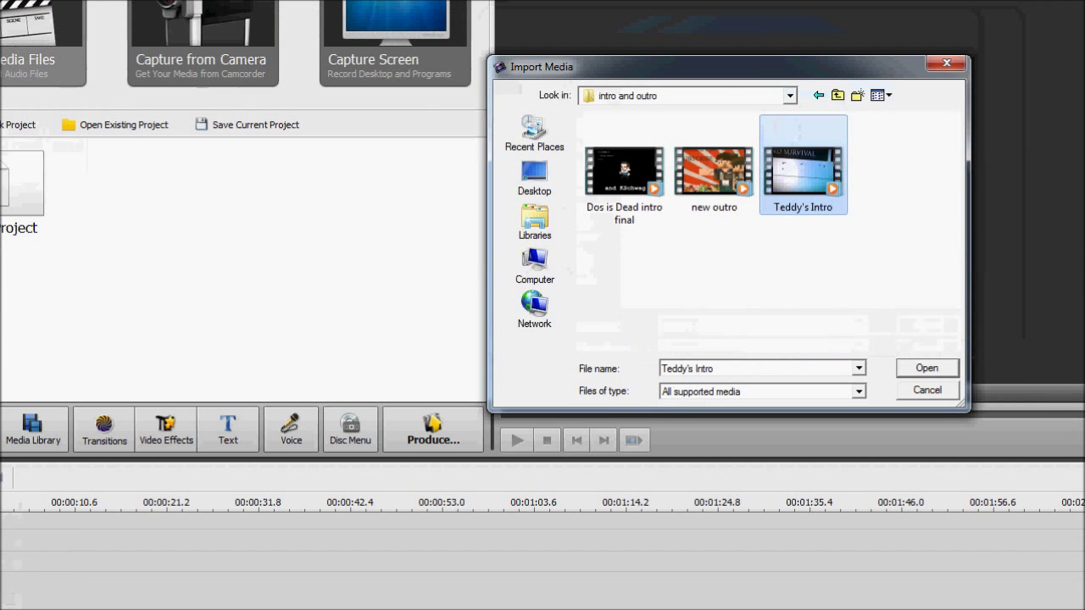
click(1012, 240)
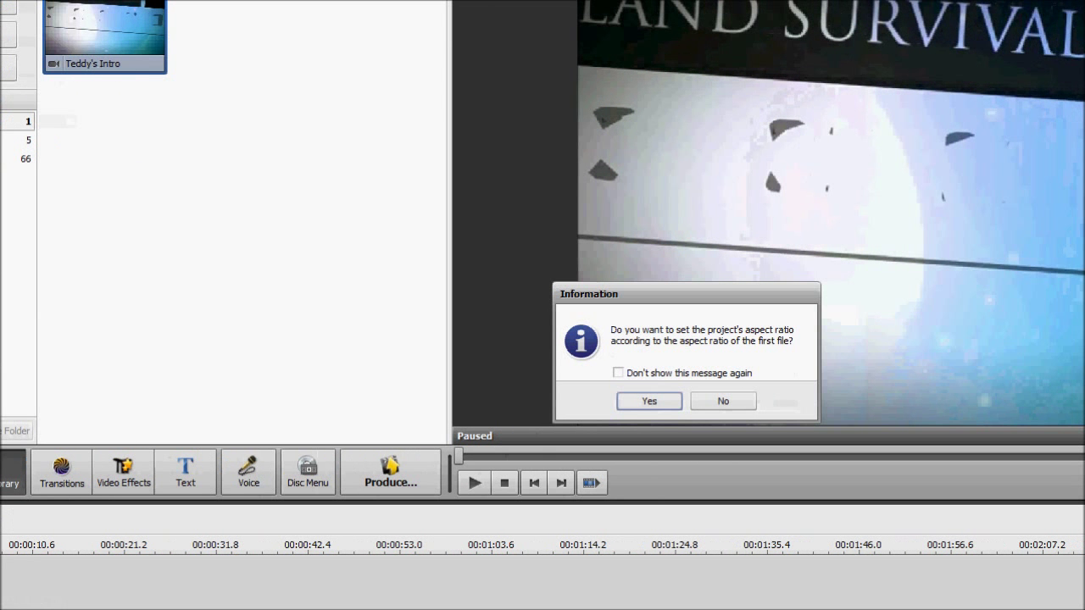
click(723, 401)
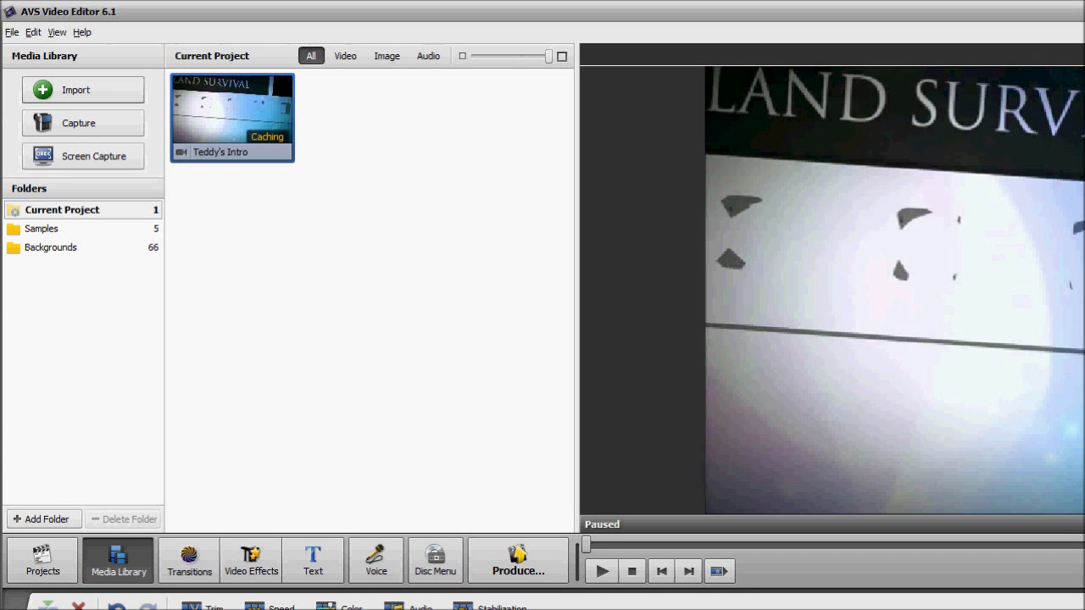
- Import the icon-test-solid image from the Youtube folder of the Pictures library into the project
click(83, 90)
click(619, 352)
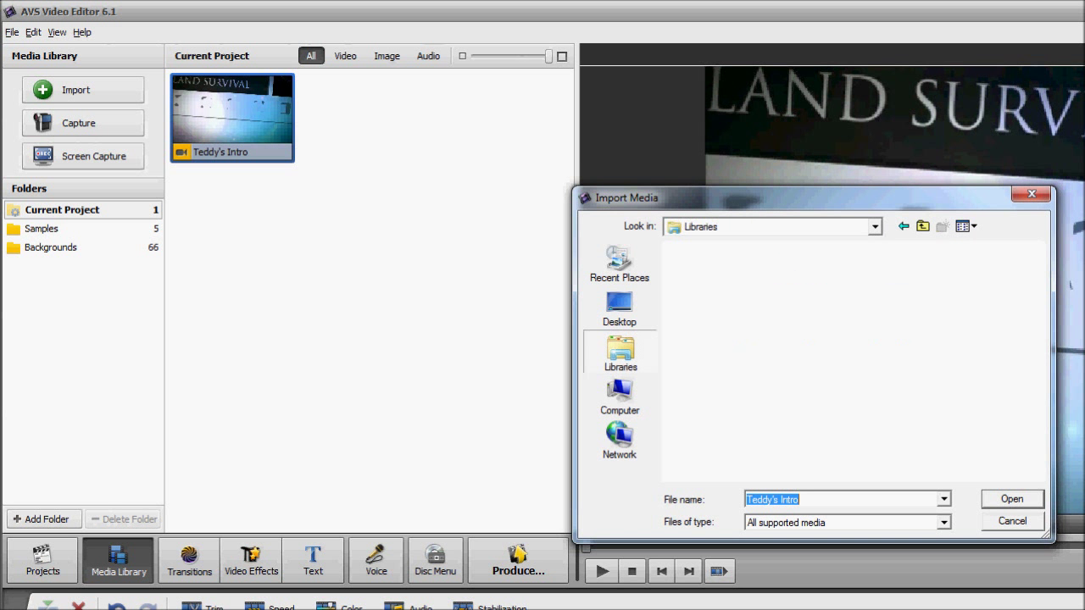
double_click(730, 310)
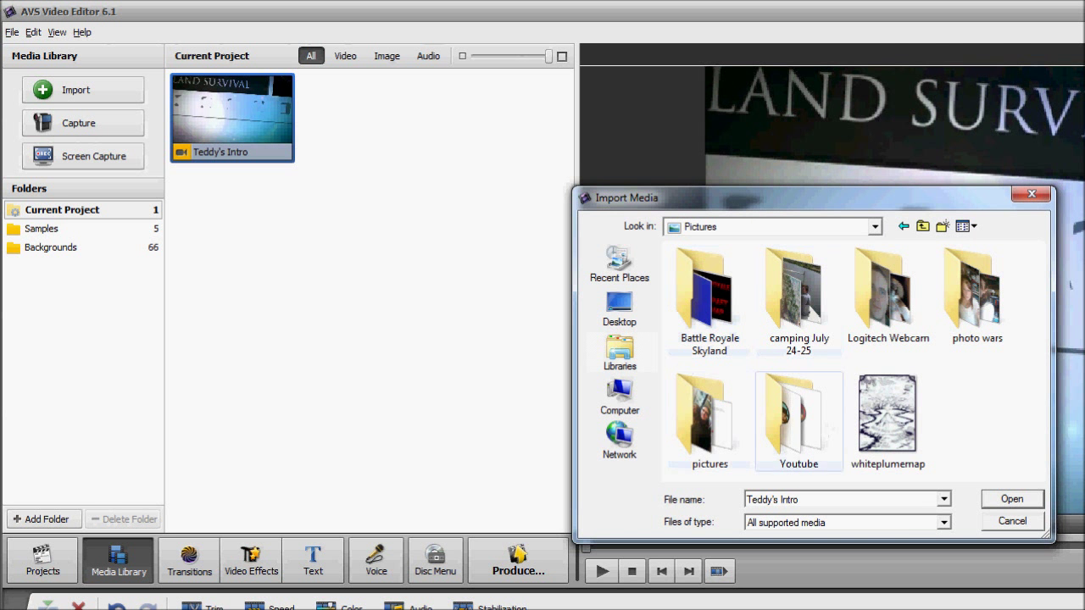
double_click(798, 415)
scroll(632, 373, down, 5)
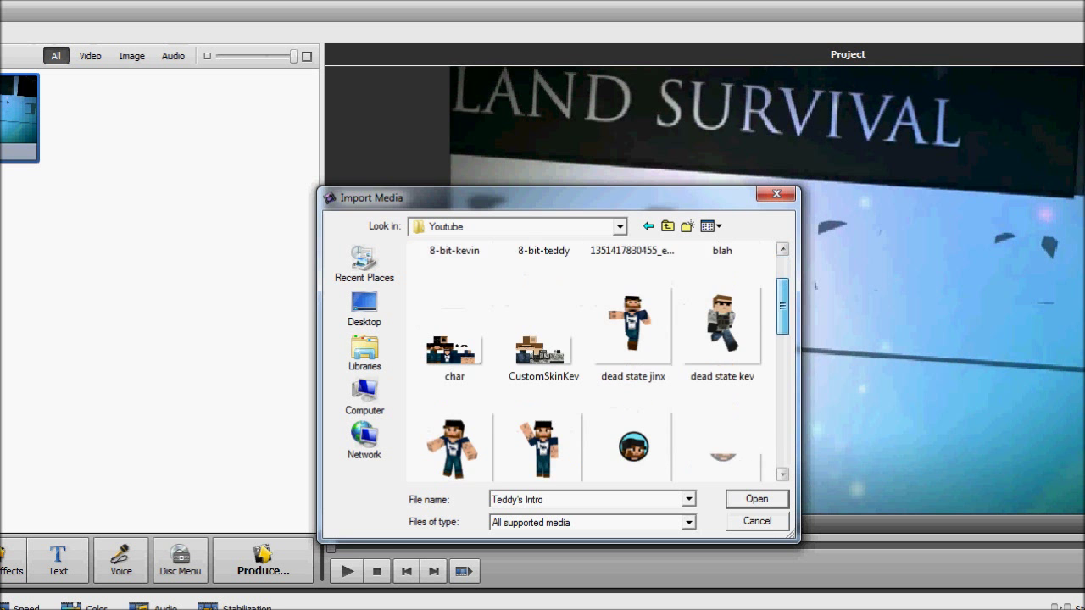
double_click(632, 373)
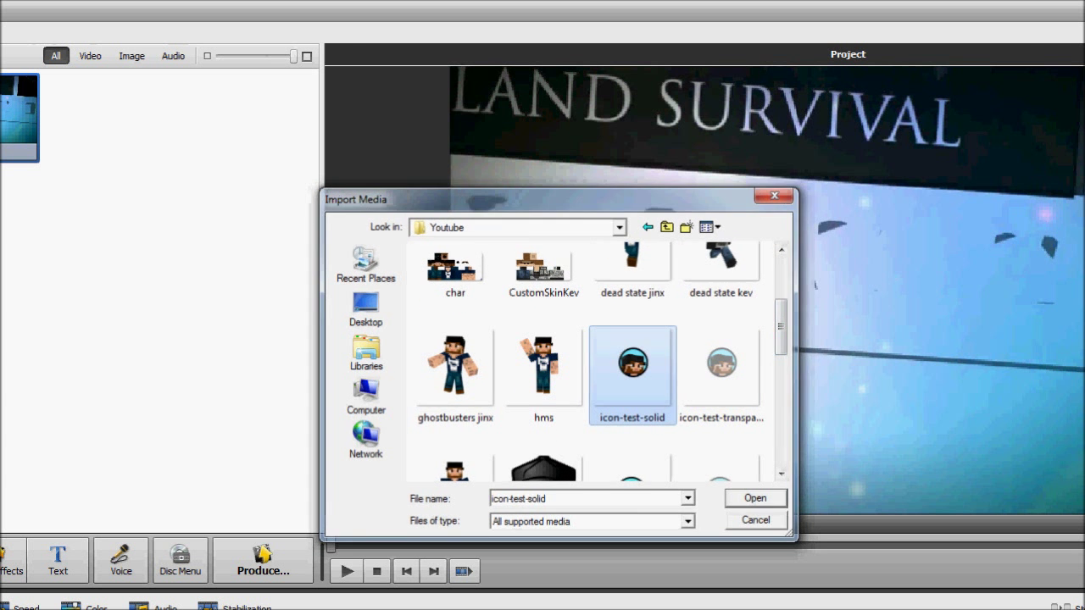
- Import the icon-test-transparent image from the same Youtube folder into the project
click(83, 90)
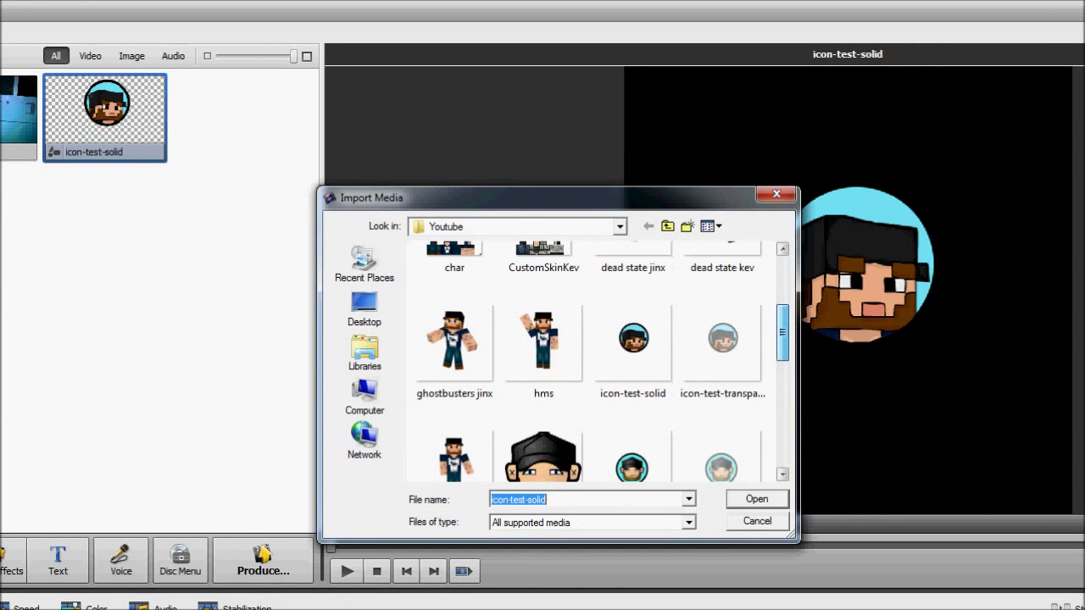
scroll(594, 364, down, 2)
double_click(721, 275)
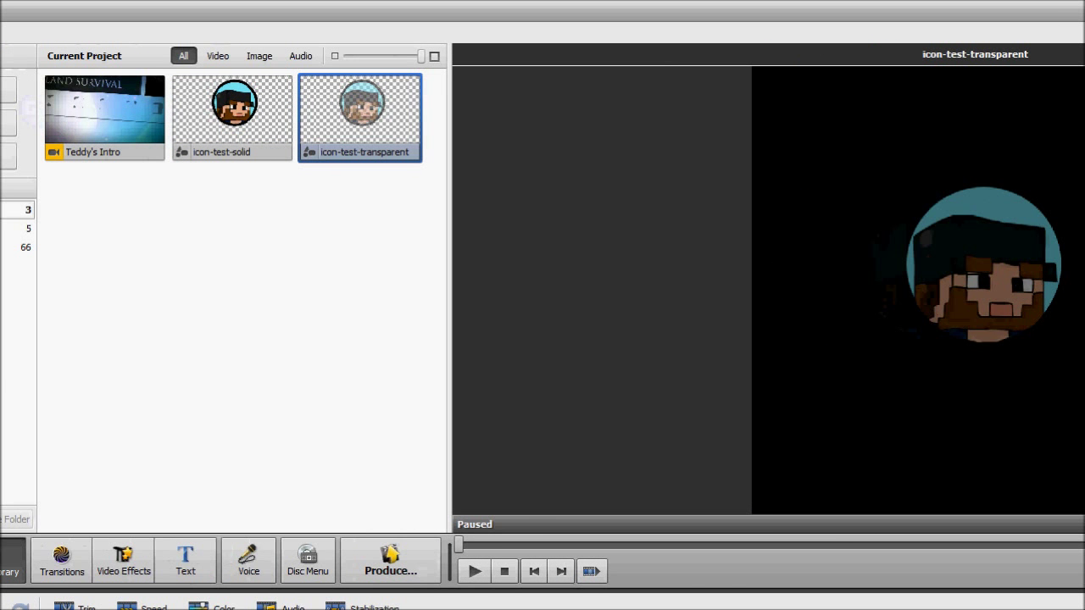
- Place the icon-test-solid image on the video overlay track at the start of the timeline, beneath the intro clip
click(62, 112)
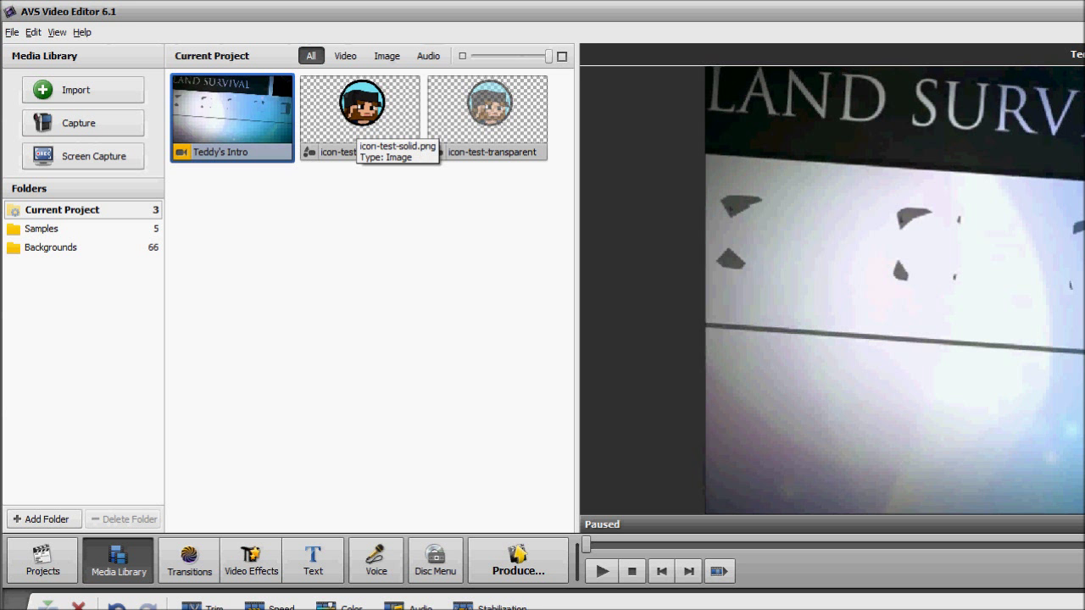
drag(356, 124, 88, 481)
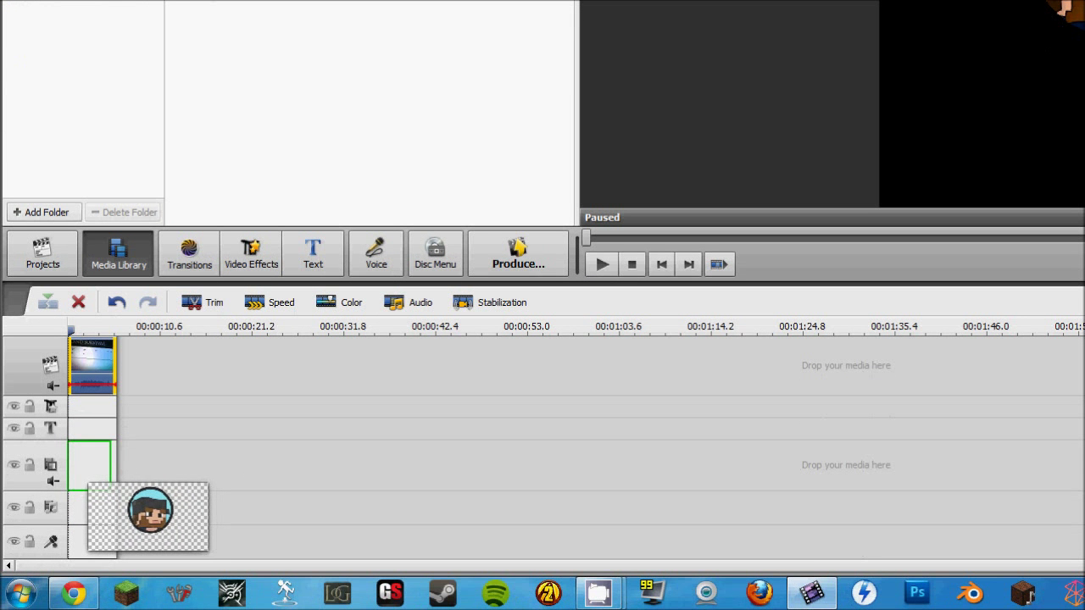
drag(141, 529, 89, 466)
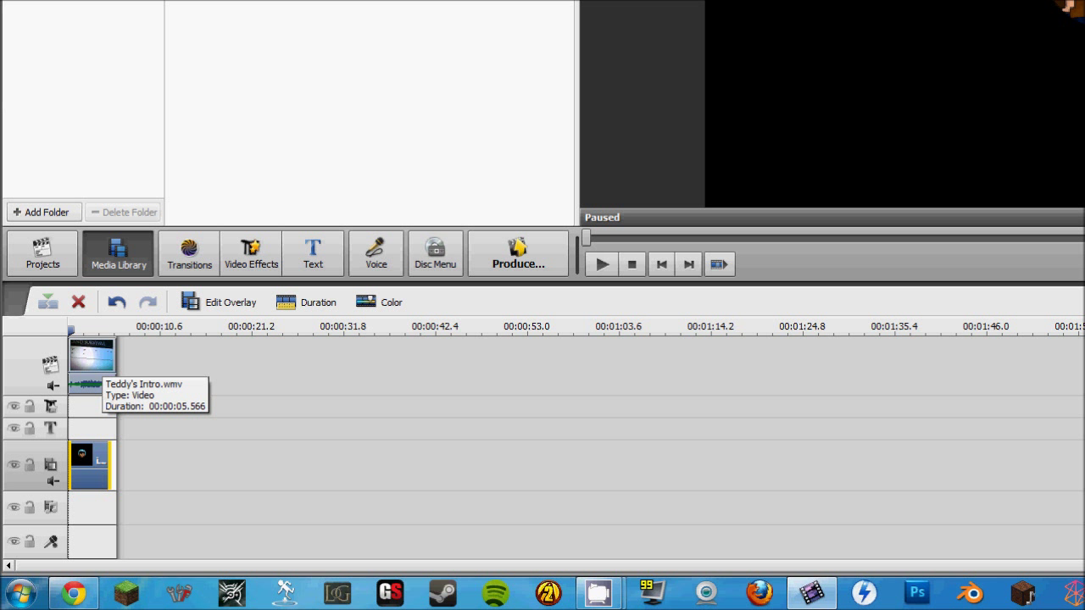
- Duplicate the Teddy's Intro clip twice so that three copies run back to back on the main video track
click(102, 361)
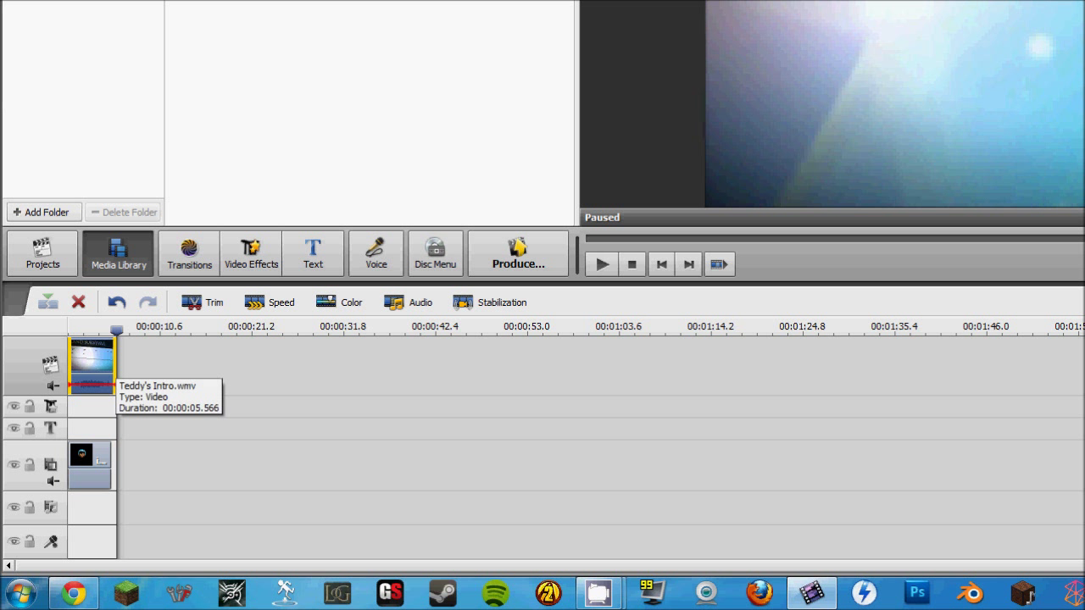
right_click(99, 376)
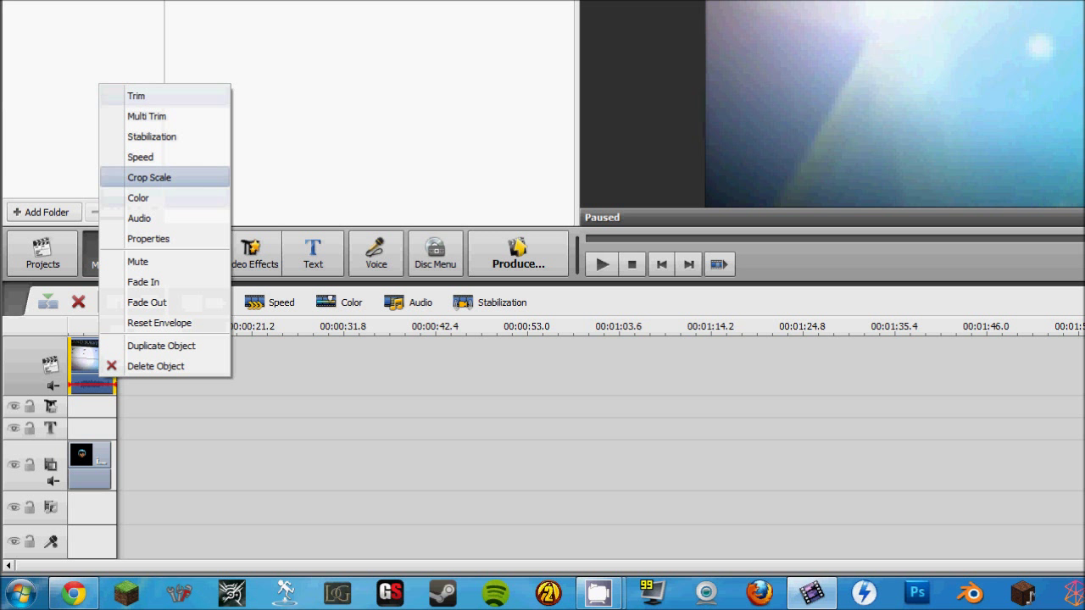
click(161, 345)
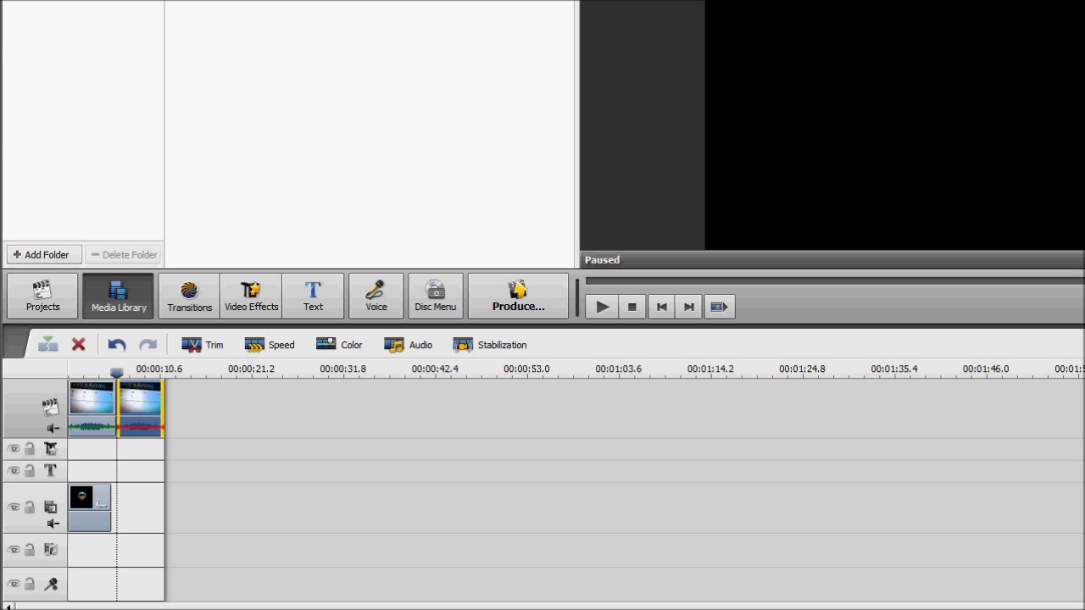
right_click(145, 395)
click(182, 366)
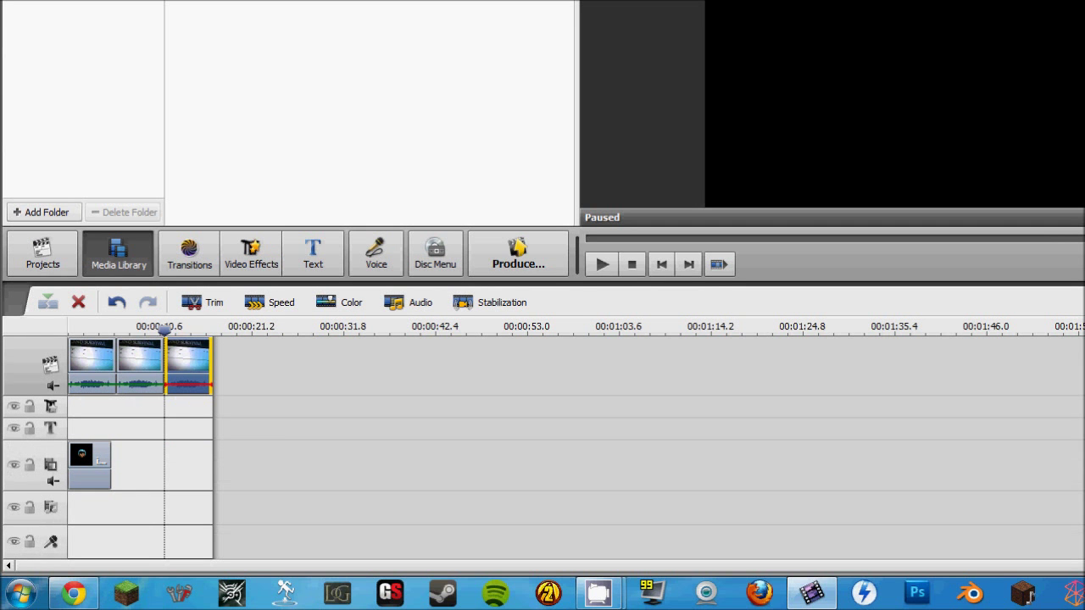
- Edit the icon-test-solid overlay, resizing the icon slightly and positioning it in the upper-left corner of the video frame
click(95, 504)
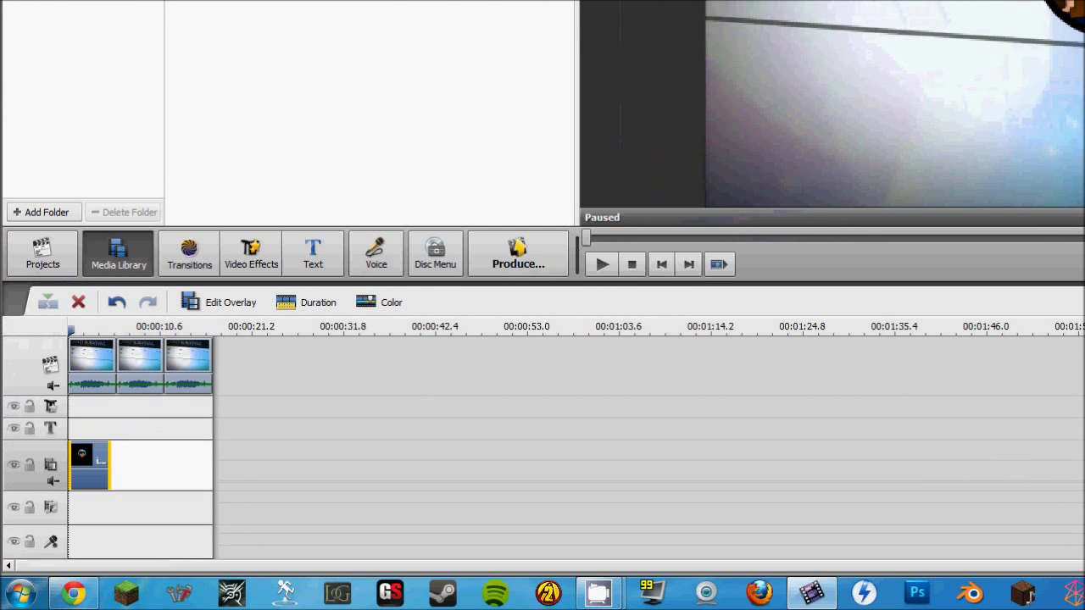
right_click(100, 459)
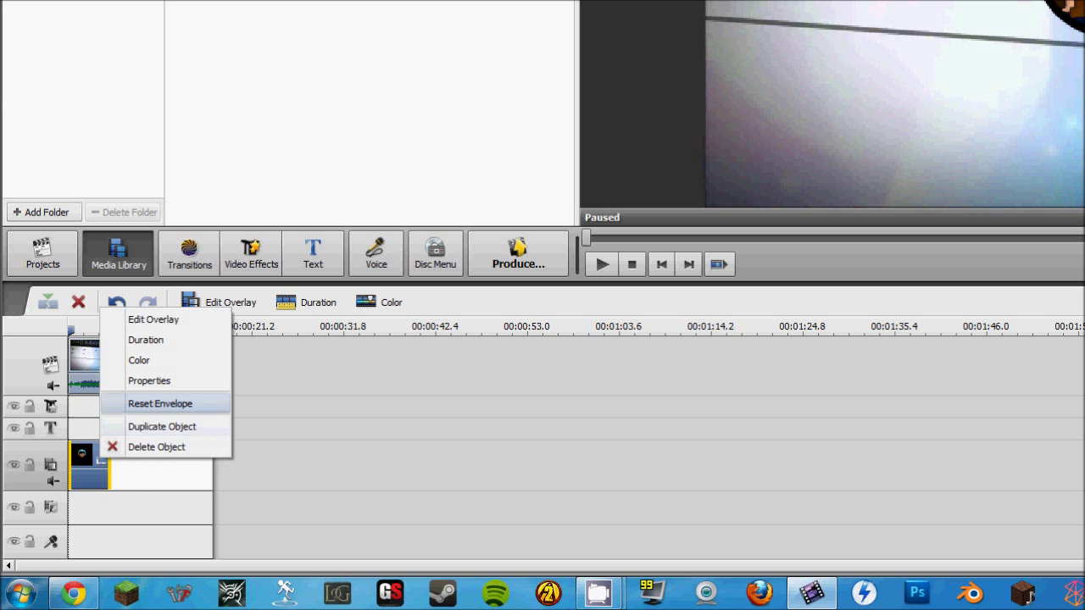
click(153, 319)
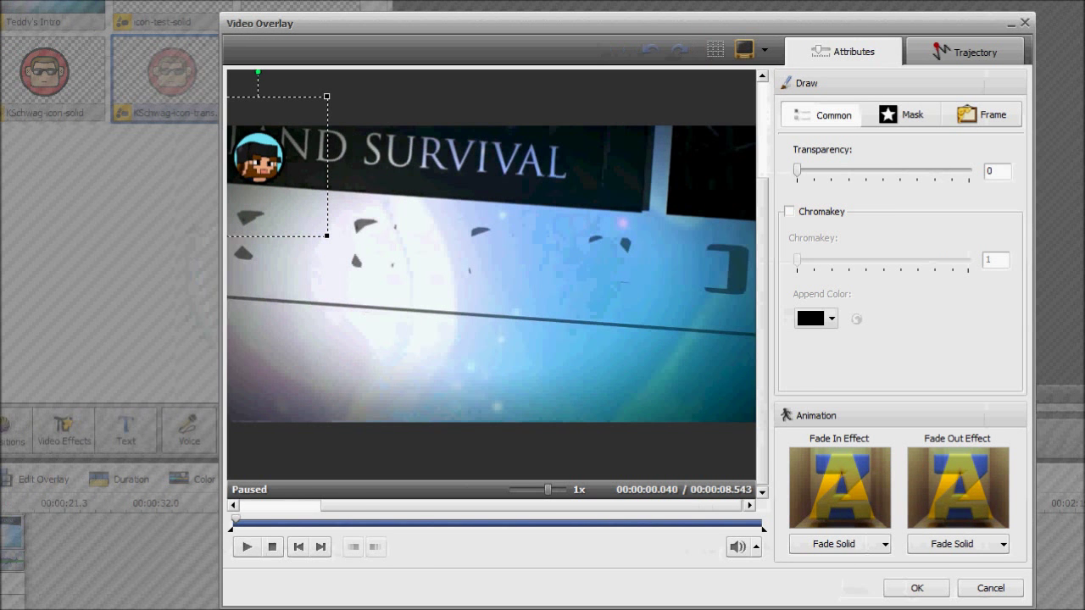
drag(217, 158, 465, 273)
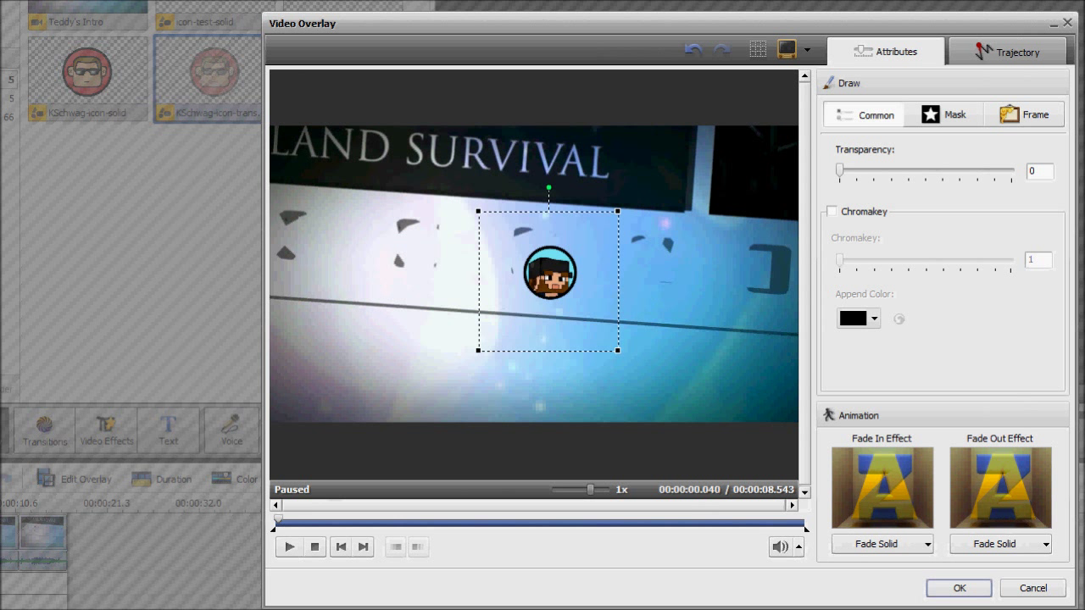
mouse_move(618, 350)
mouse_down()
mouse_move(693, 426)
mouse_move(630, 364)
mouse_up()
drag(550, 271, 304, 161)
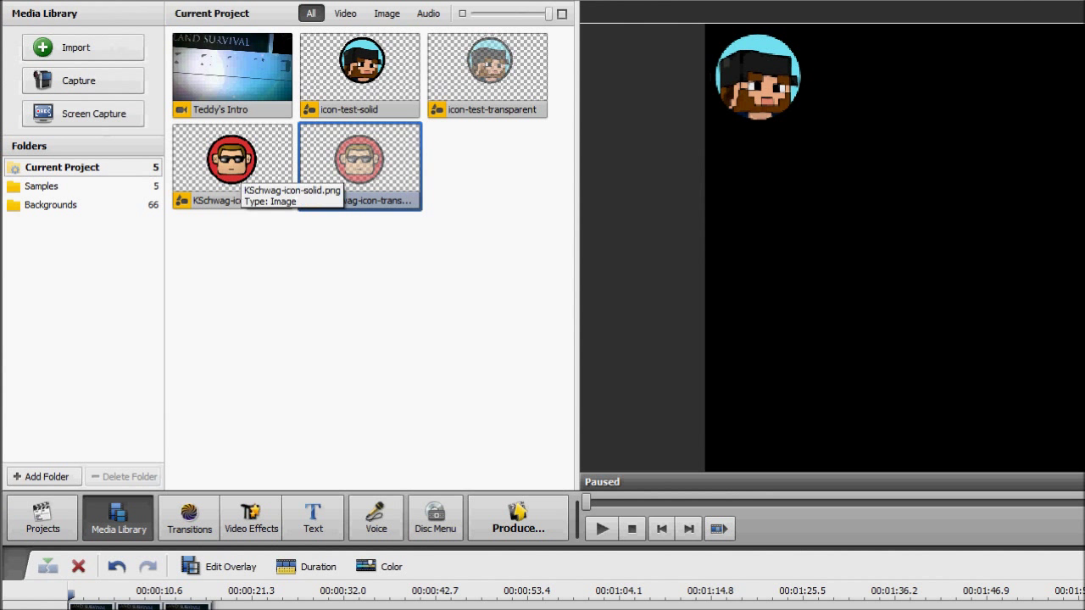
- Delete the empty second video overlay line and add a new overlay line beneath the icon-test-solid track
click(240, 167)
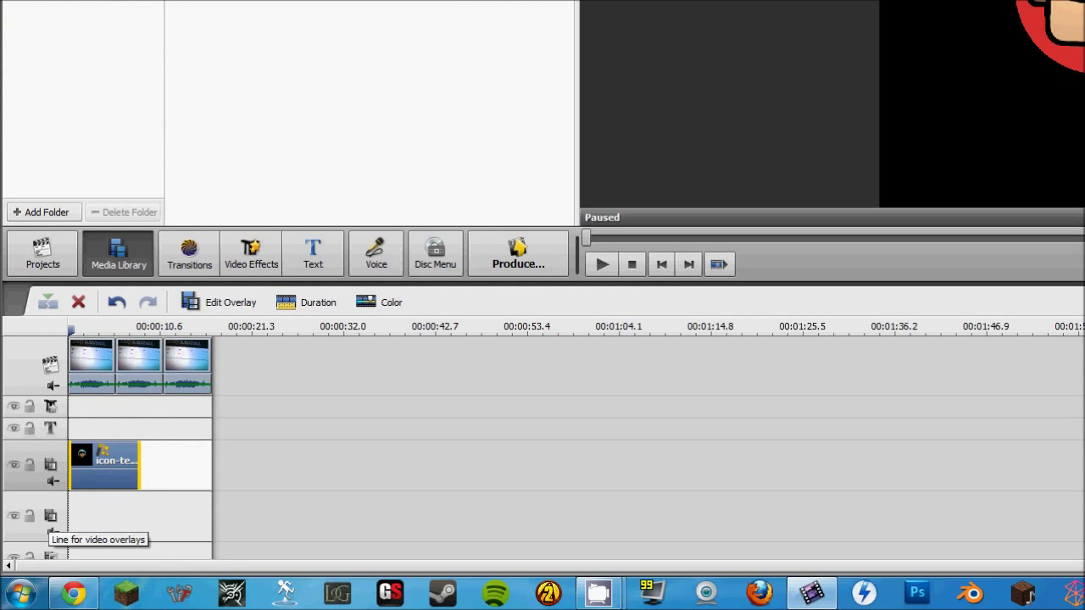
right_click(51, 519)
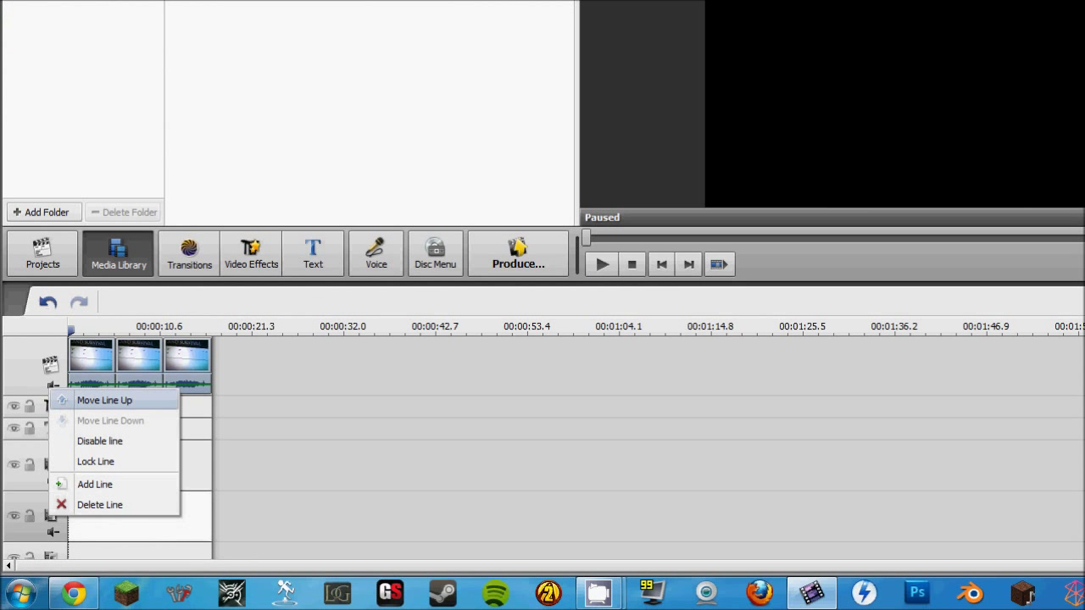
click(99, 504)
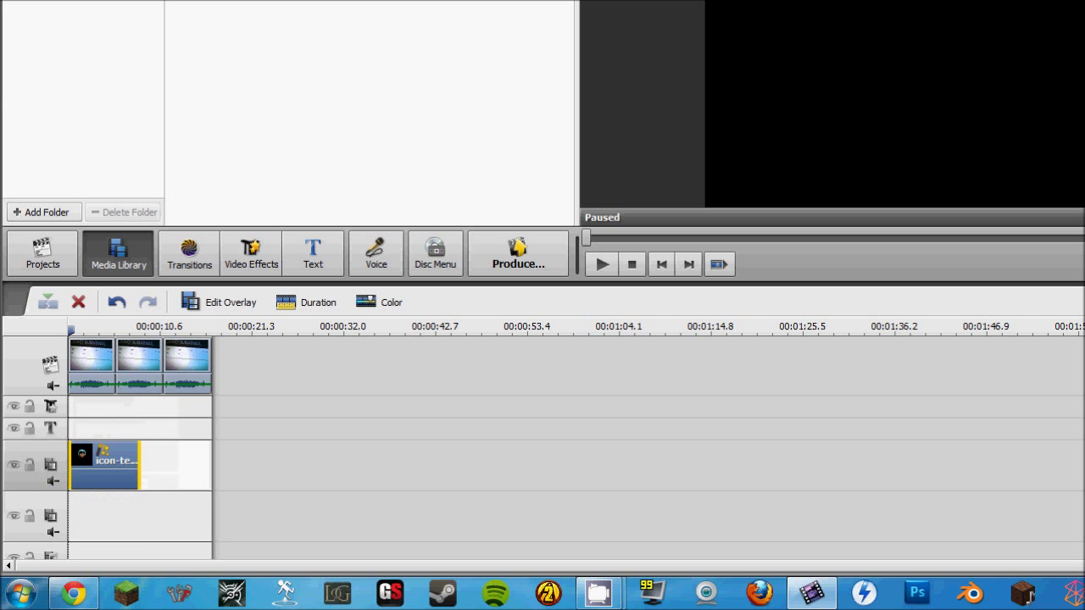
right_click(48, 464)
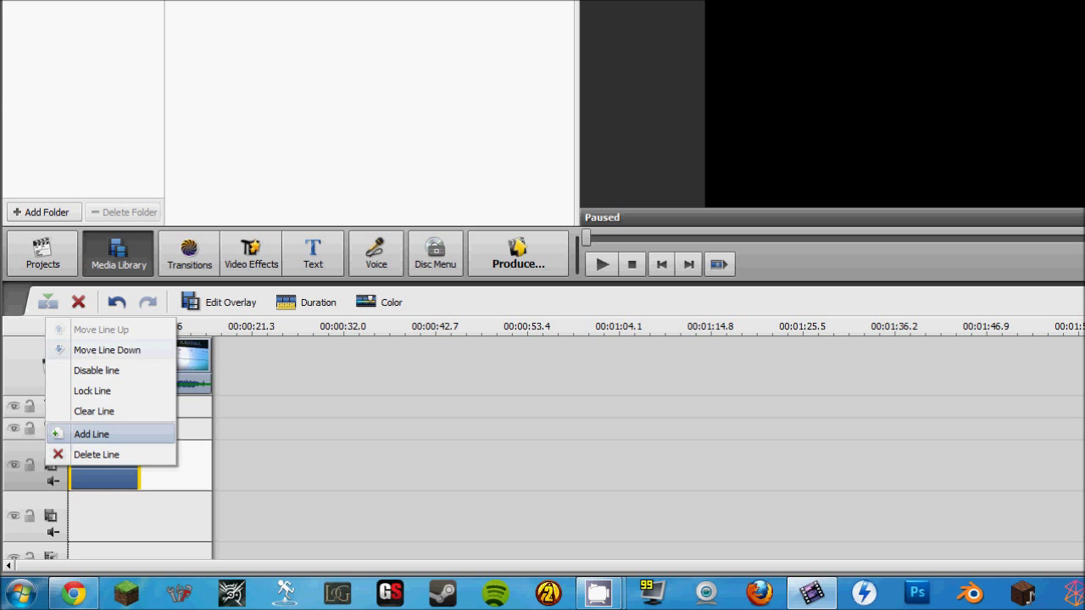
click(92, 433)
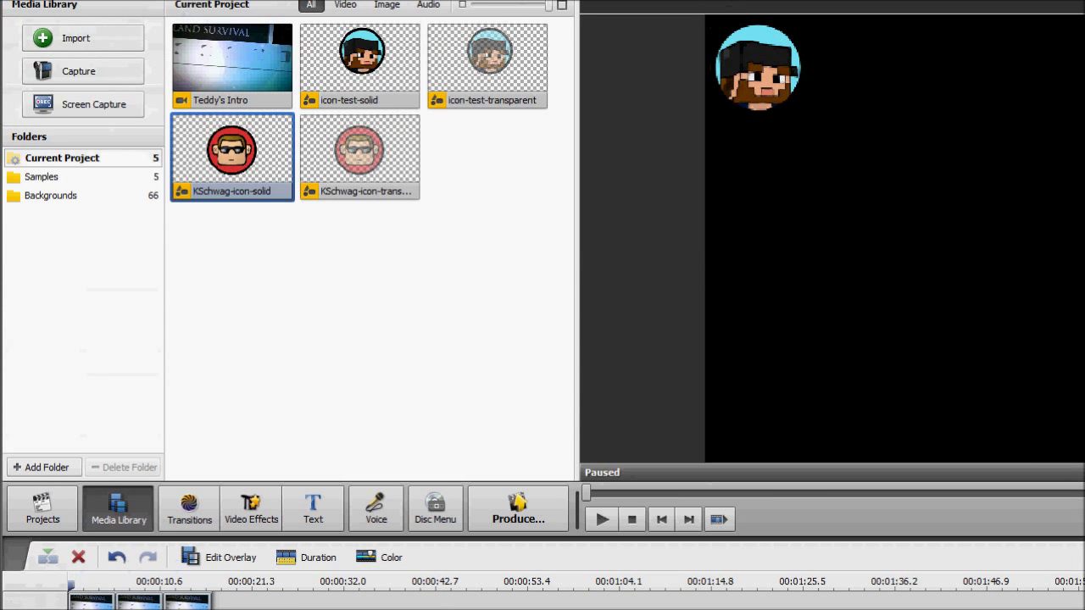
- Place KSchwag-icon-solid at the start of the second overlay line and extend the icon-test-solid overlay to the end of the third intro clip
drag(231, 152, 89, 517)
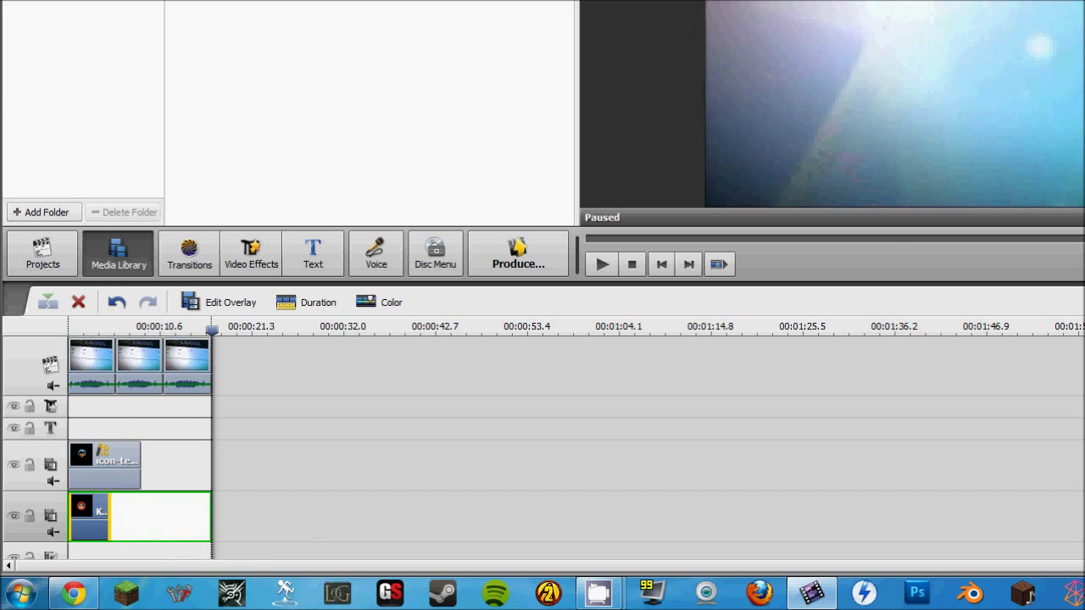
click(119, 464)
drag(138, 459, 212, 452)
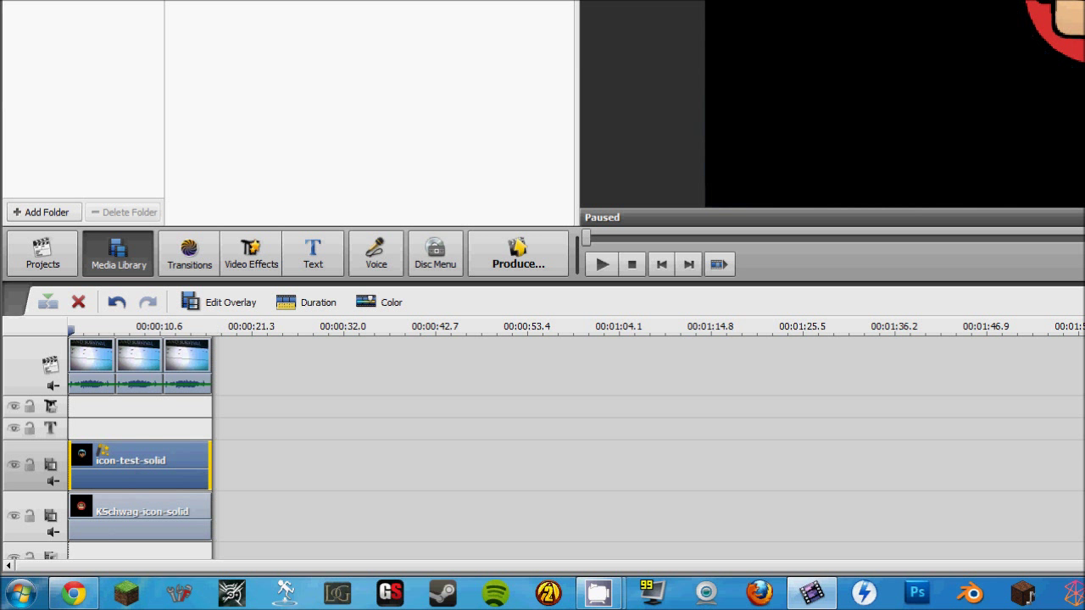
- Open the KSchwag-icon-solid overlay for editing, move the icon toward the frame's lower-left area and shrink it
click(153, 517)
right_click(153, 517)
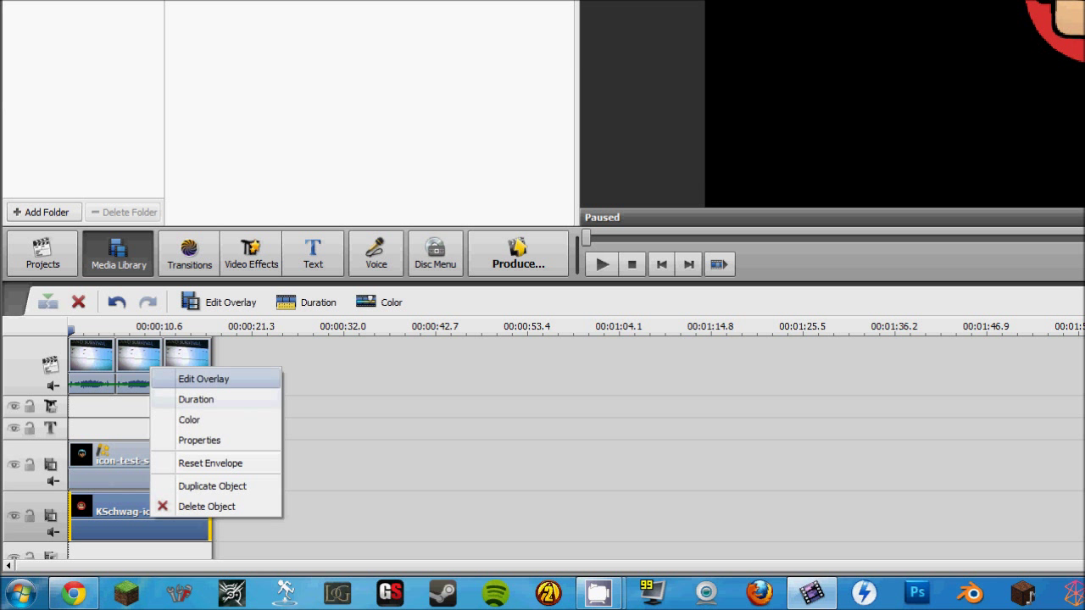
click(203, 379)
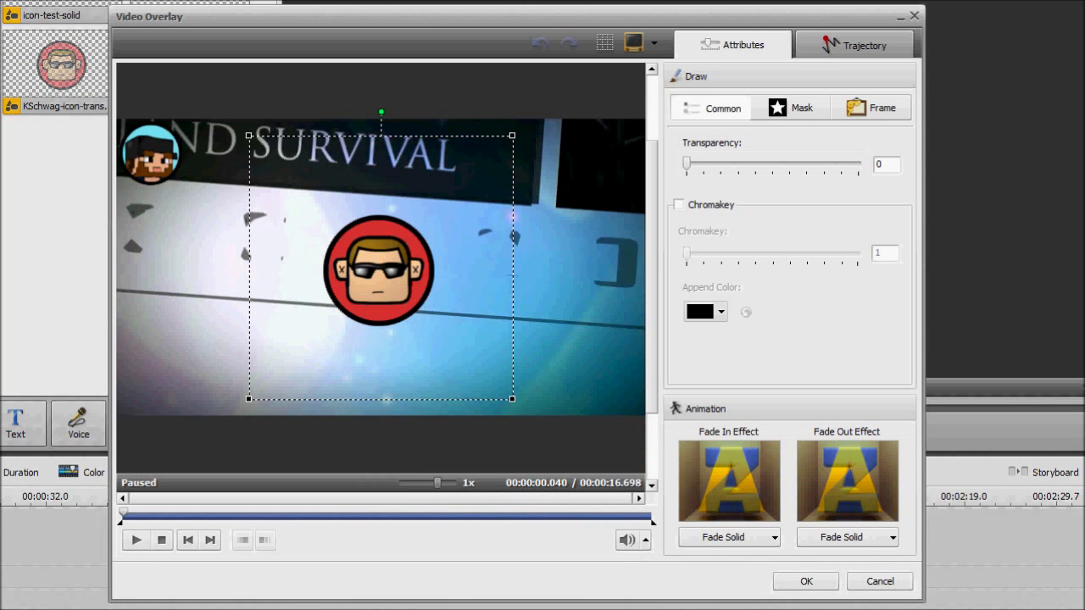
drag(379, 271, 181, 354)
drag(266, 353, 263, 353)
drag(398, 218, 343, 273)
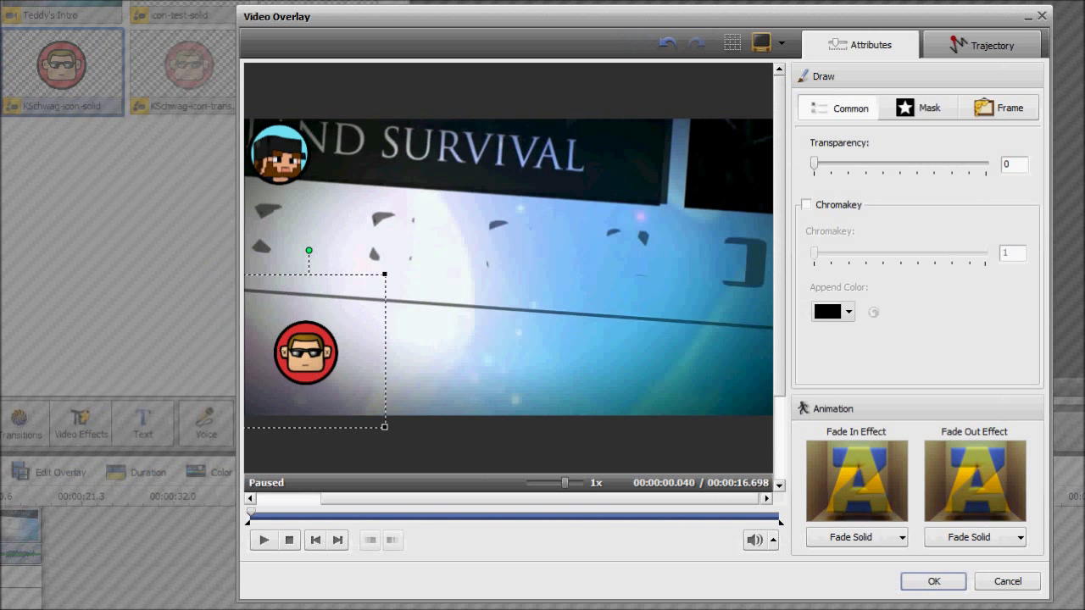
- Fit the KSchwag icon into the lower-left corner of the frame, reduce it slightly more, and apply the overlay changes
drag(263, 352, 241, 382)
key(Left)
key(Left)
key(Left)
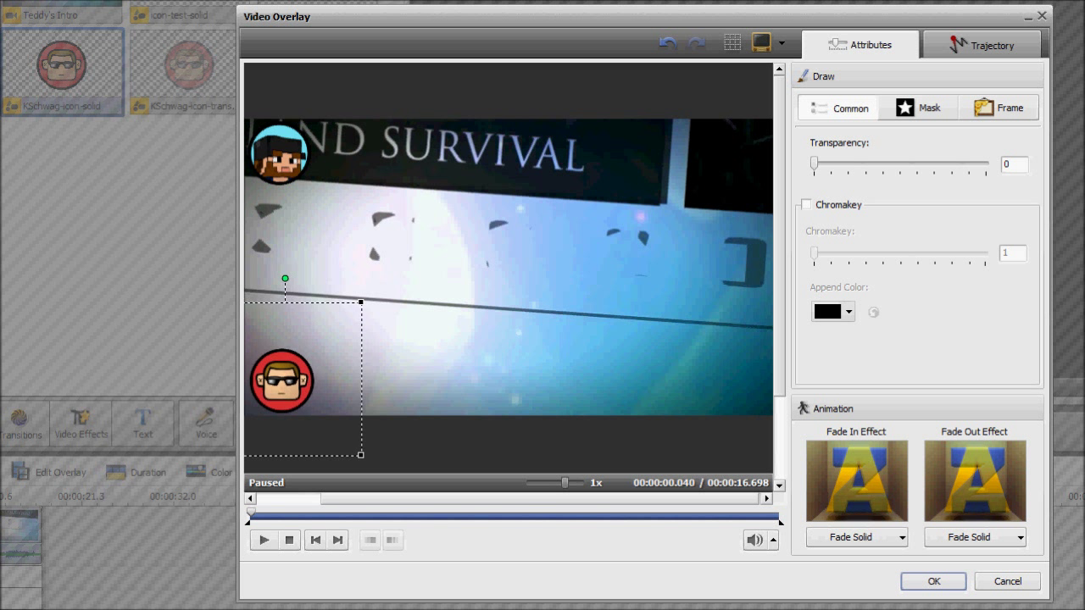
drag(360, 303, 356, 305)
drag(279, 381, 276, 382)
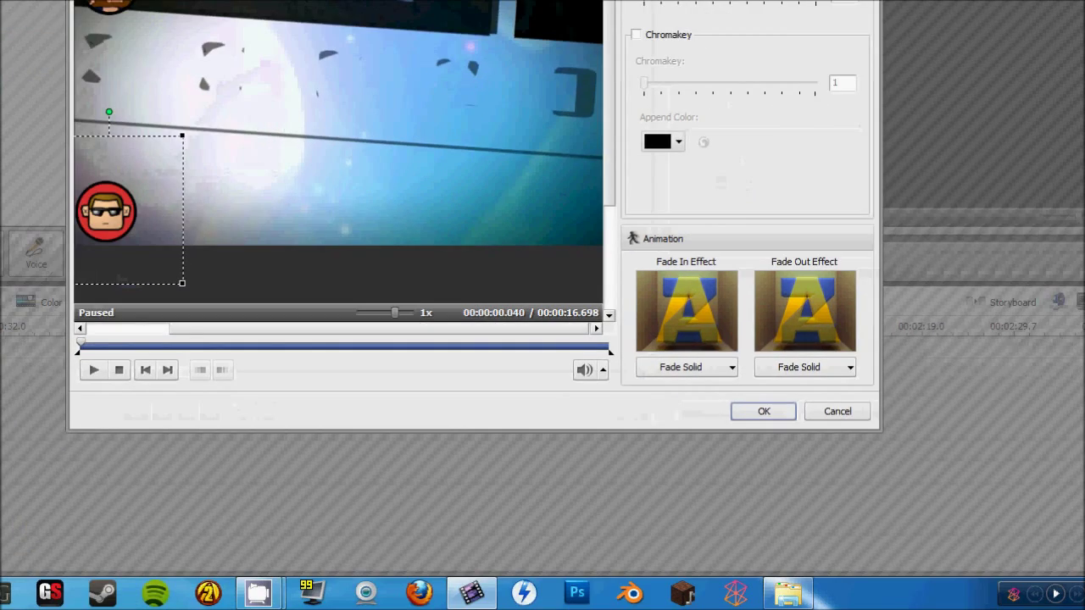
click(933, 581)
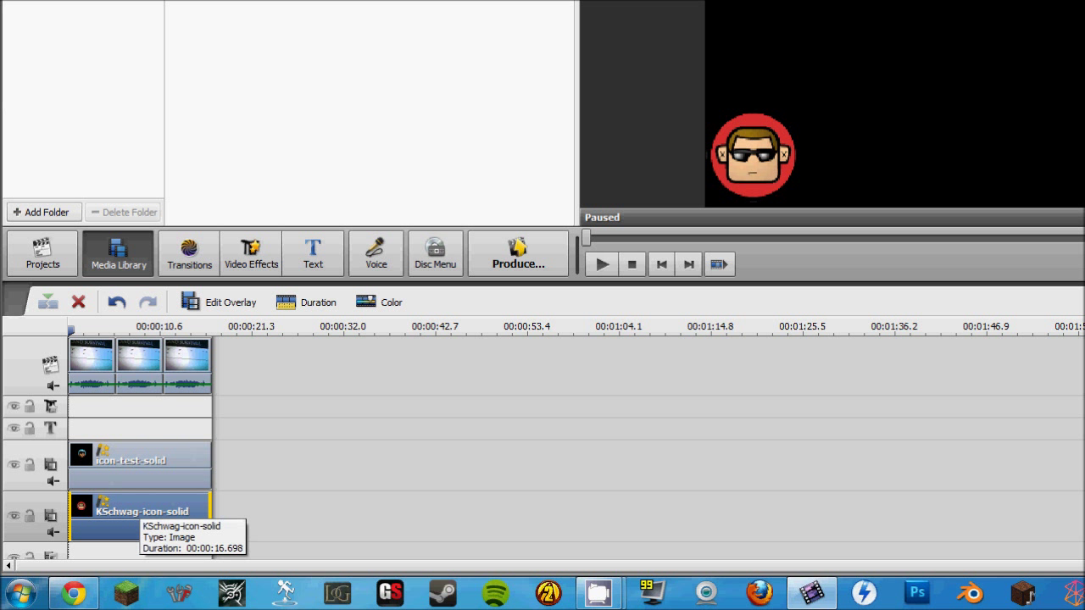
- Extend both the icon-test-solid and KSchwag-icon-solid overlays past the intro clips to about 29.9 seconds
click(140, 465)
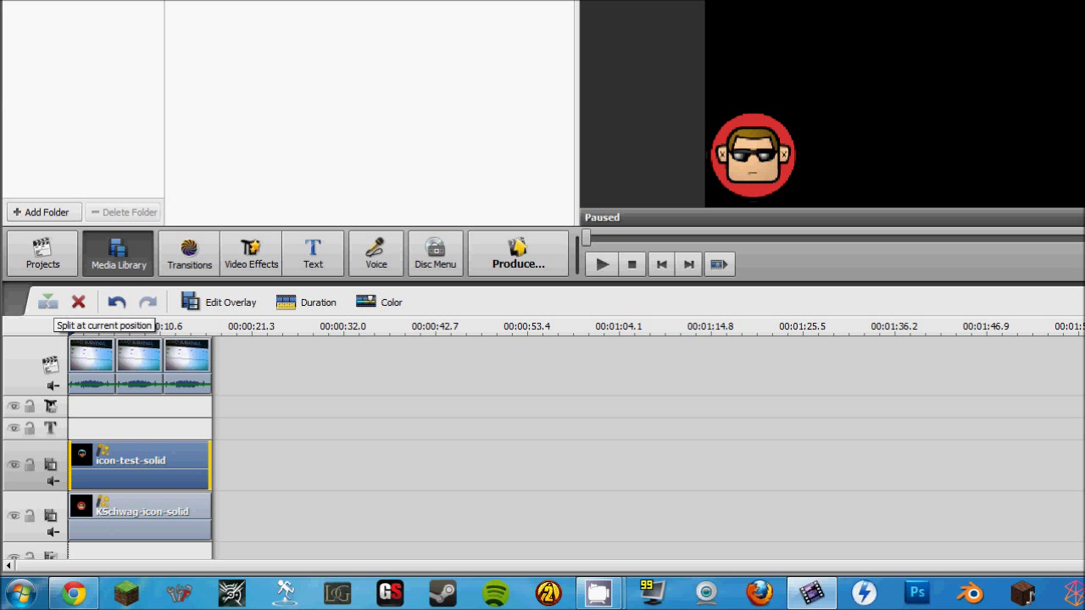
drag(210, 466, 322, 466)
click(206, 506)
drag(206, 507, 322, 519)
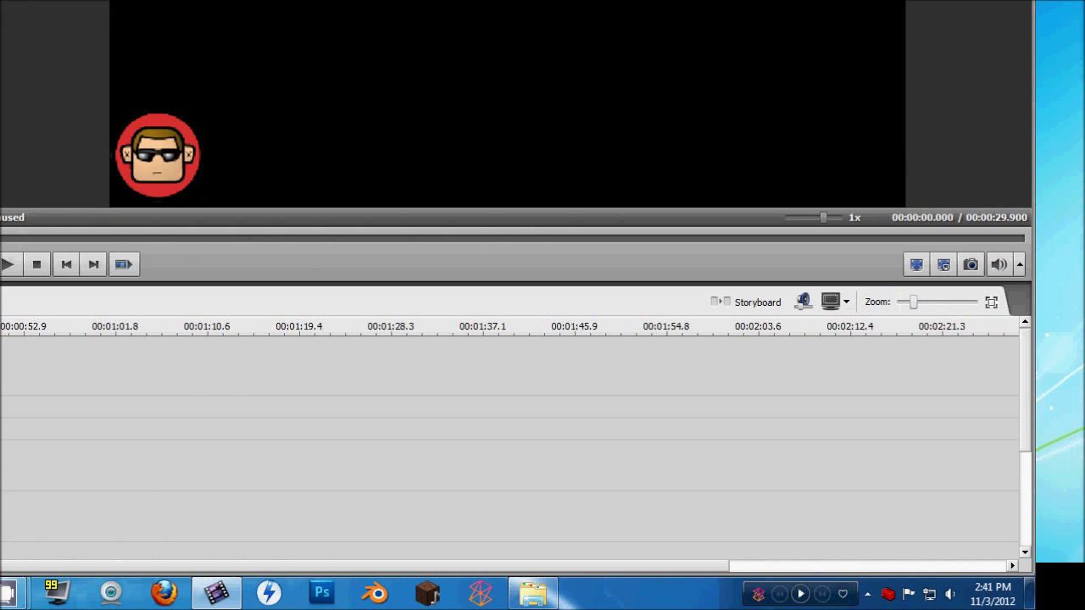
drag(806, 302, 846, 302)
key(minus)
key(minus)
key(minus)
key(minus)
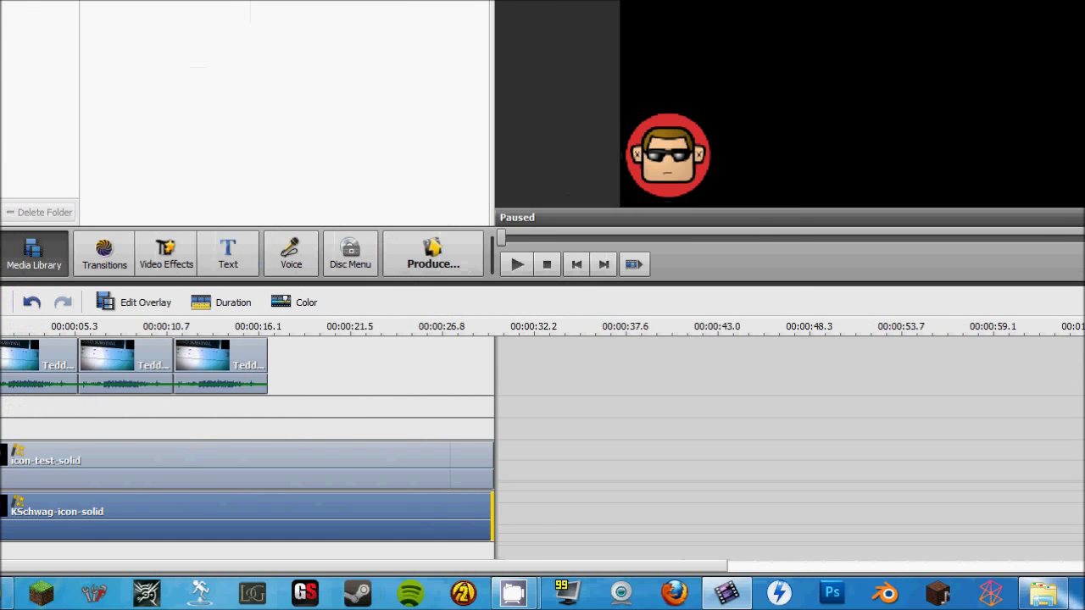
- Set the KSchwag-icon-solid overlay's transparency to 75 and apply it
right_click(40, 519)
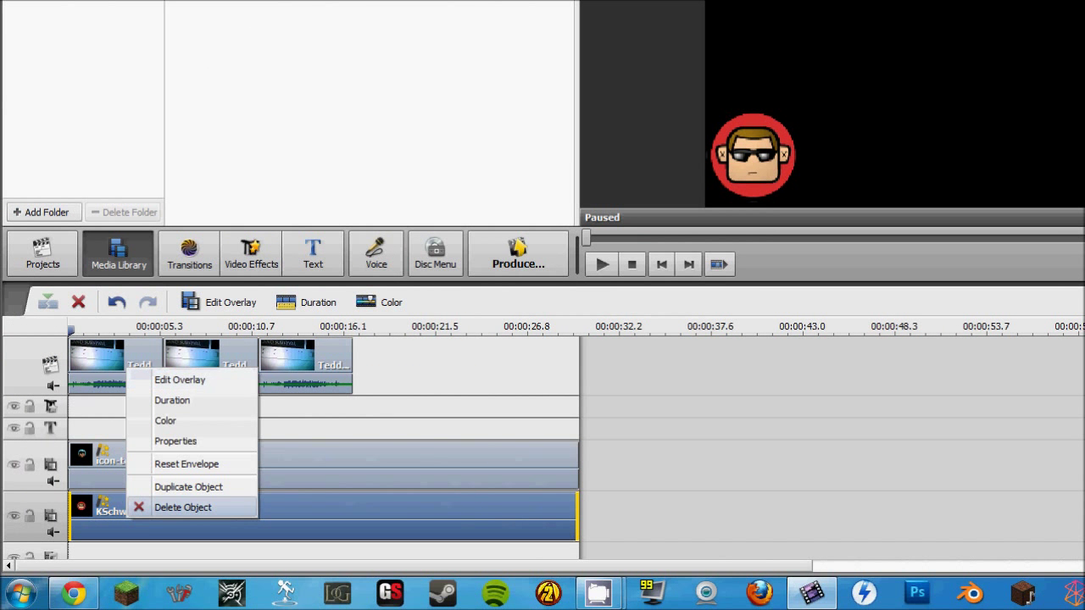
click(107, 379)
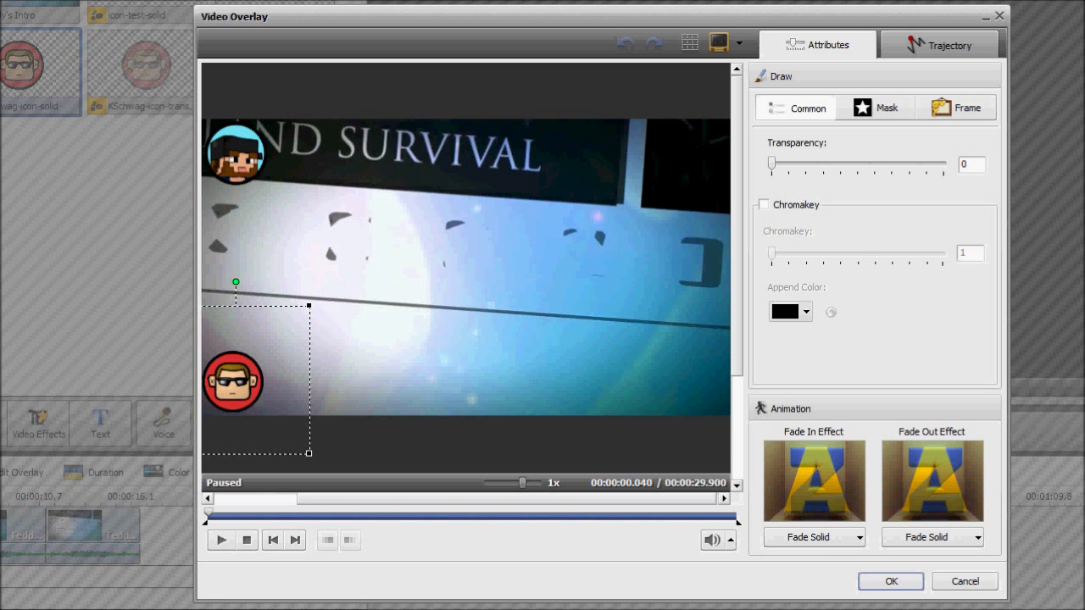
drag(785, 162, 859, 163)
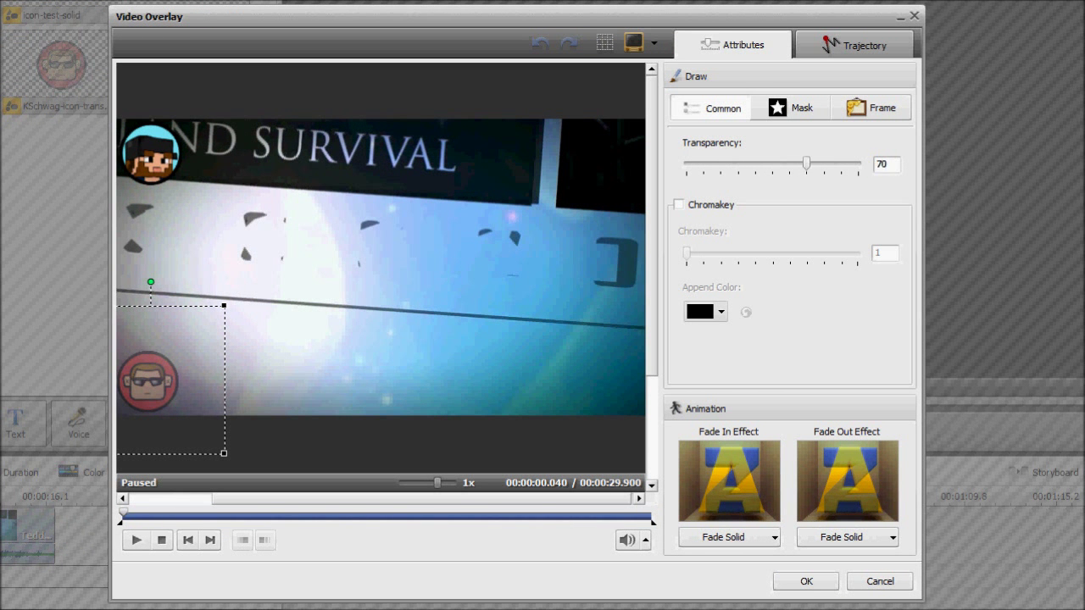
drag(806, 163, 813, 163)
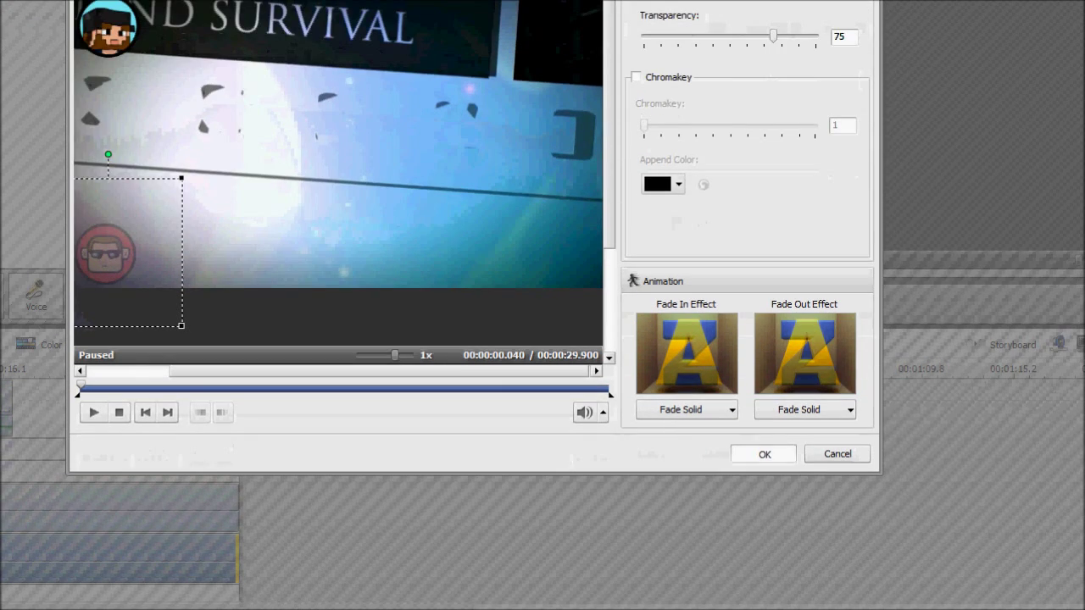
click(763, 582)
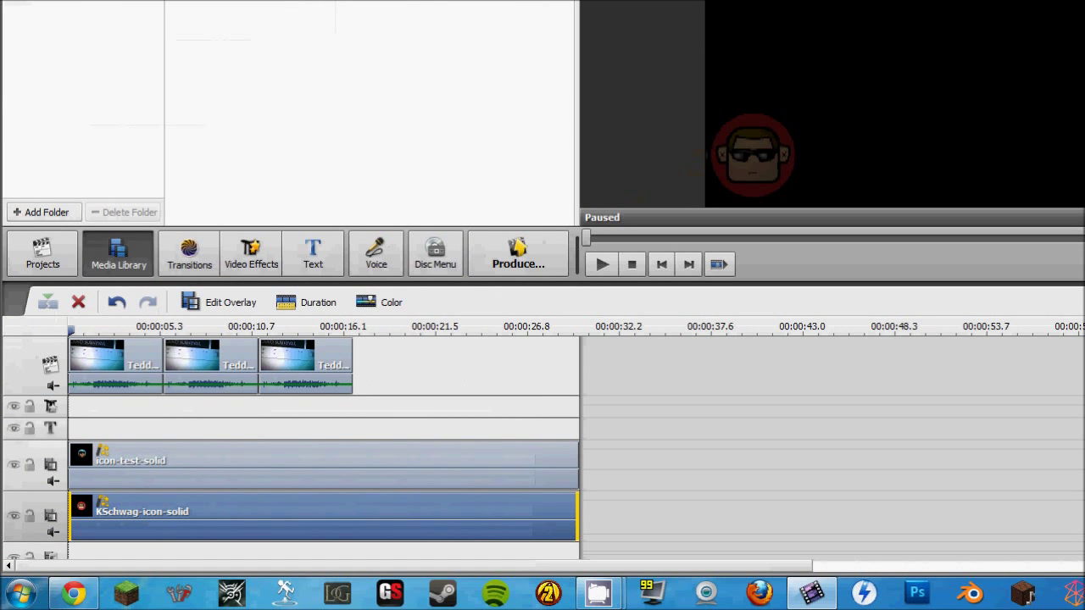
right_click(285, 469)
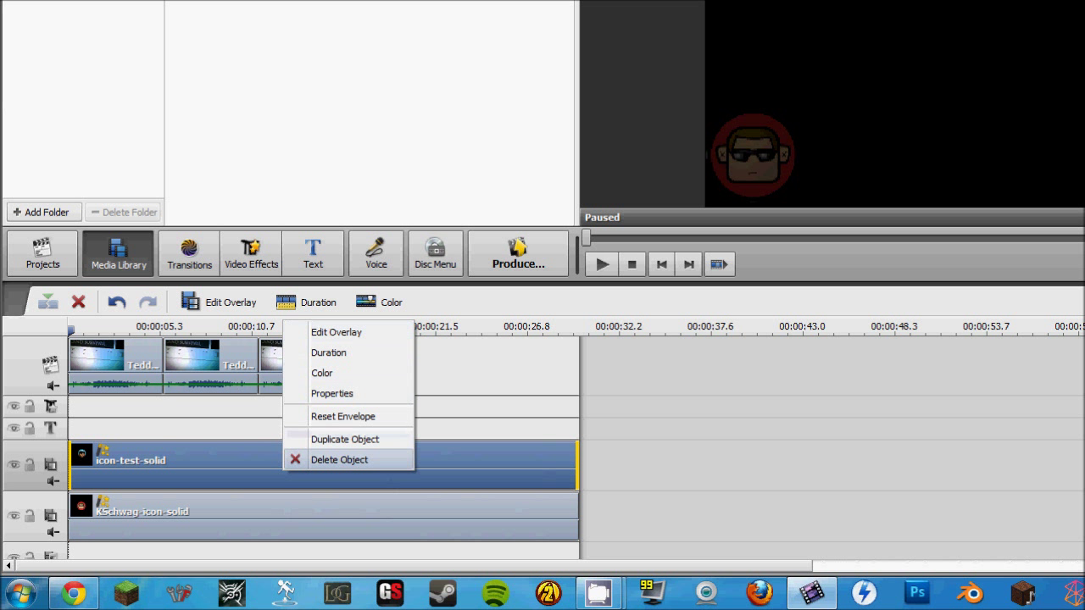
click(339, 460)
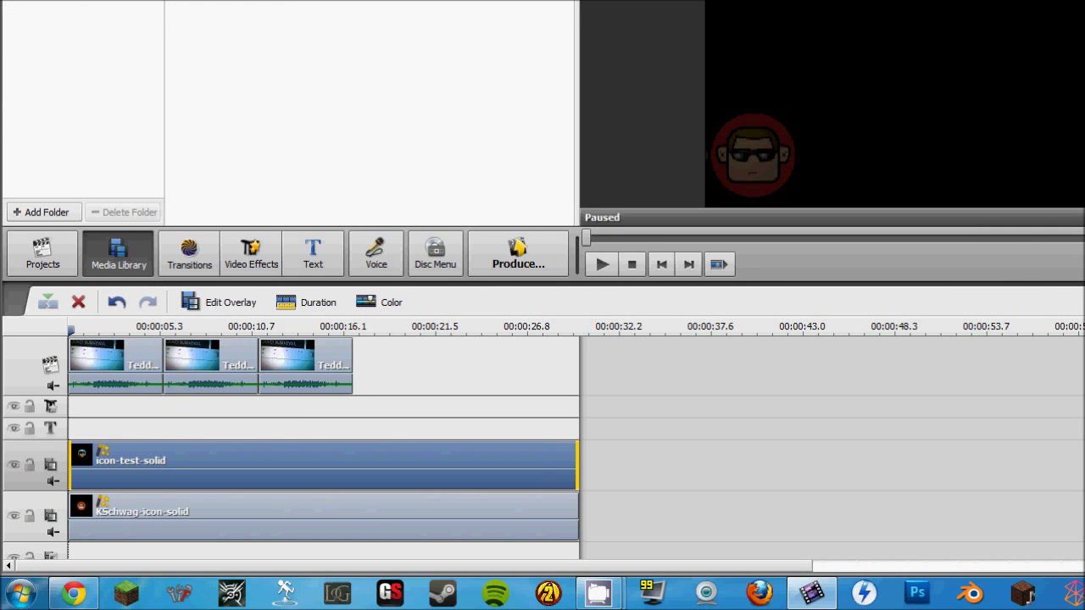
- Duplicate the third intro clip so a fourth copy follows it on the main video track
right_click(317, 355)
click(346, 324)
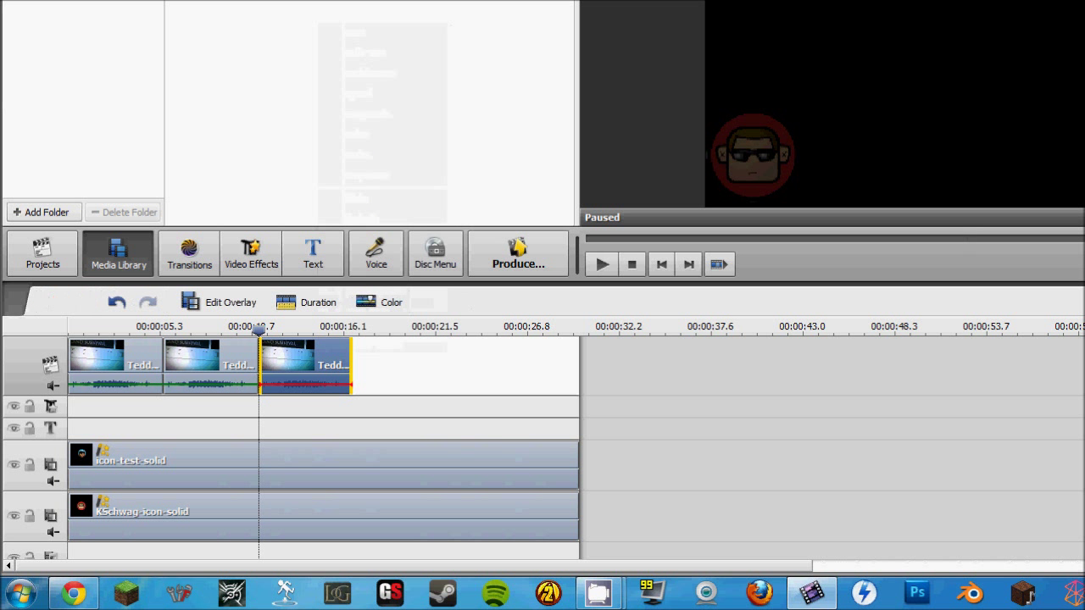
right_click(395, 363)
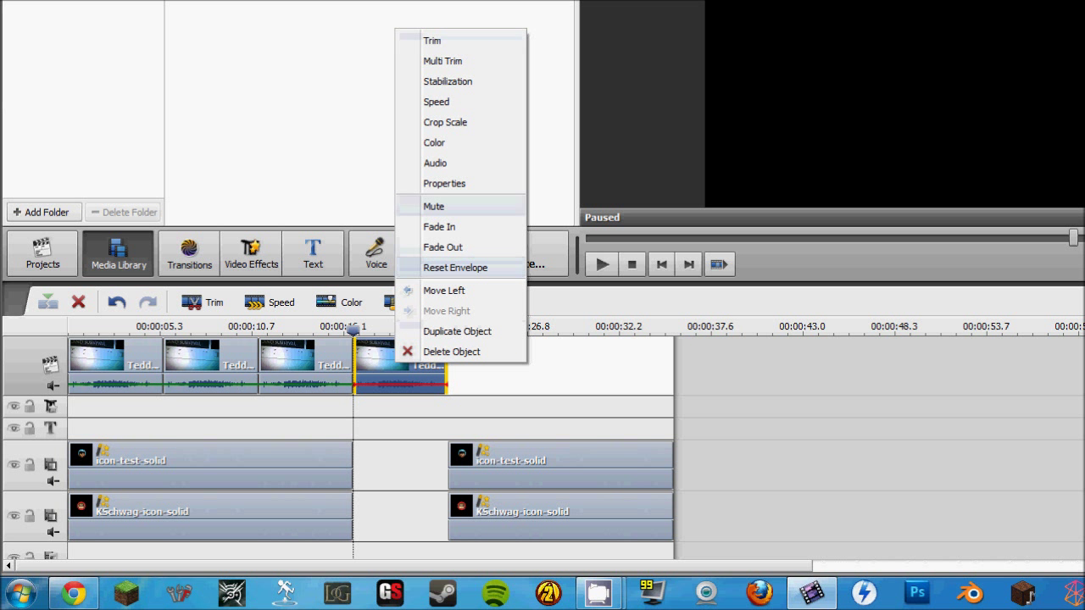
- Move the second segments of the icon-test-solid and KSchwag-icon-solid overlays back against their first segments to close the gaps
click(513, 471)
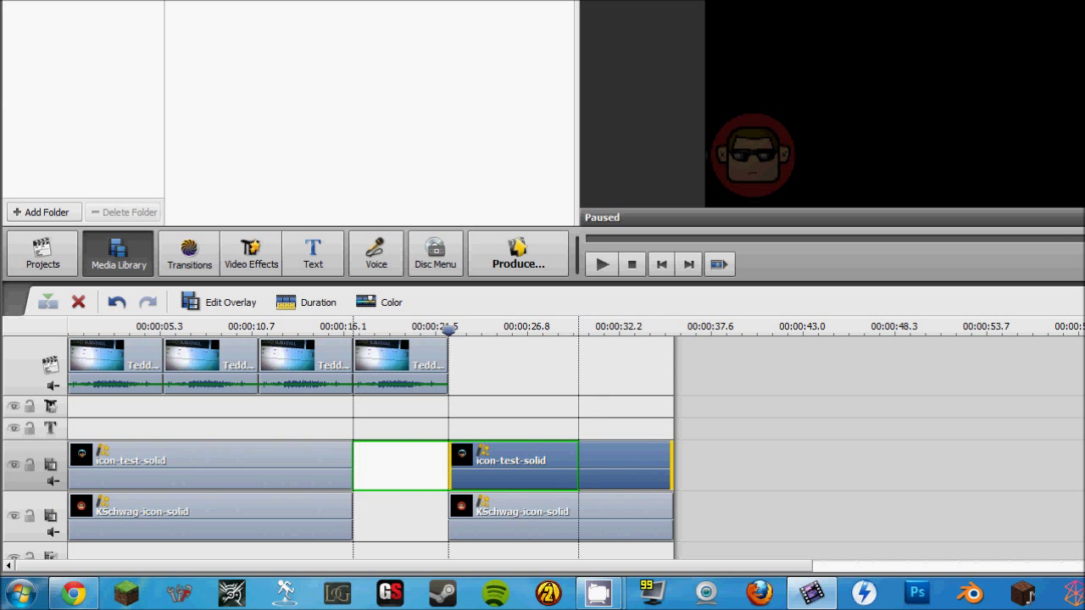
drag(508, 466, 412, 465)
drag(456, 515, 354, 533)
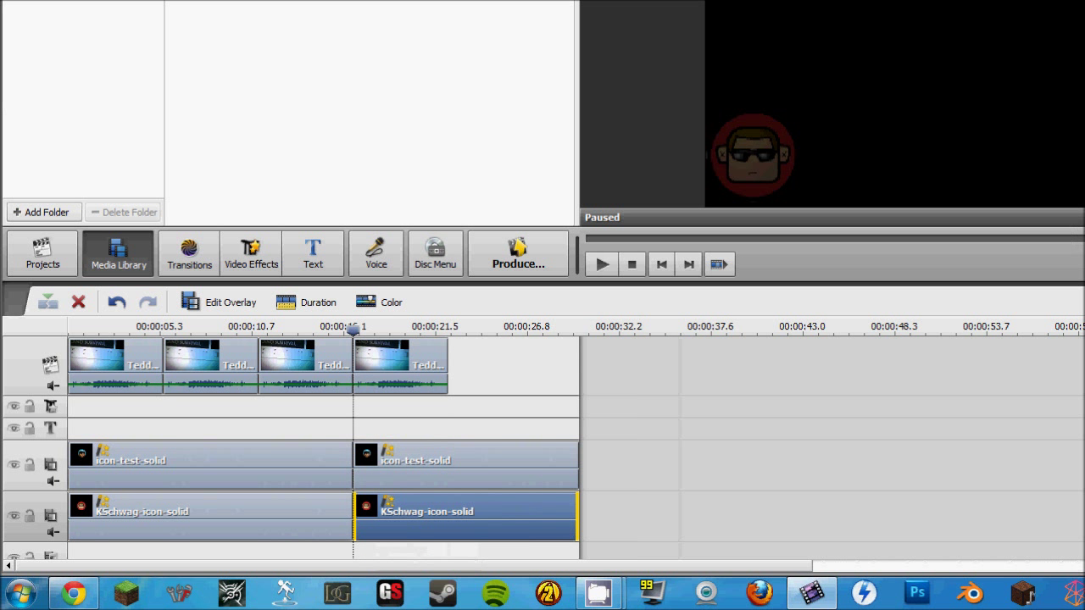
- Shorten both overlays' first segments to end with the second intro clip and move their second segments up against them
click(343, 465)
click(354, 454)
click(348, 455)
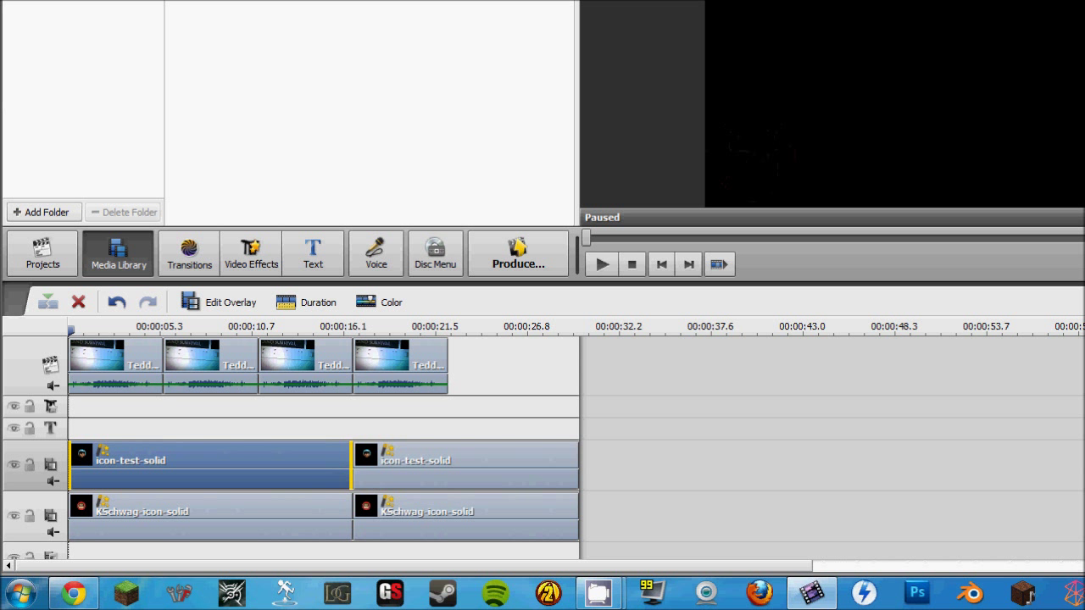
drag(350, 464, 257, 465)
click(335, 512)
click(360, 513)
click(347, 513)
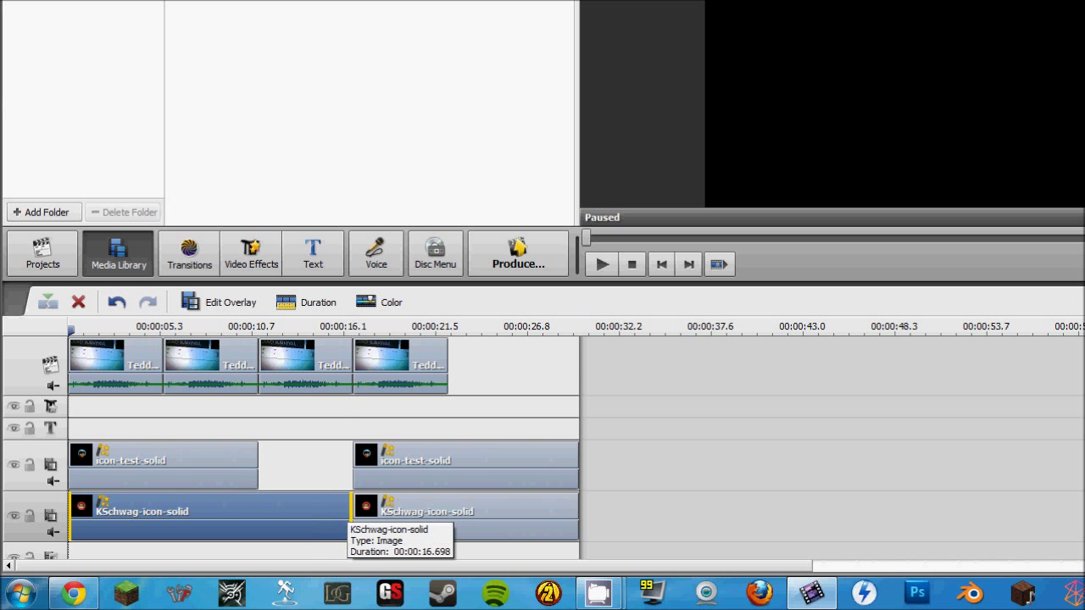
drag(349, 510, 259, 510)
drag(399, 466, 303, 466)
drag(376, 514, 281, 518)
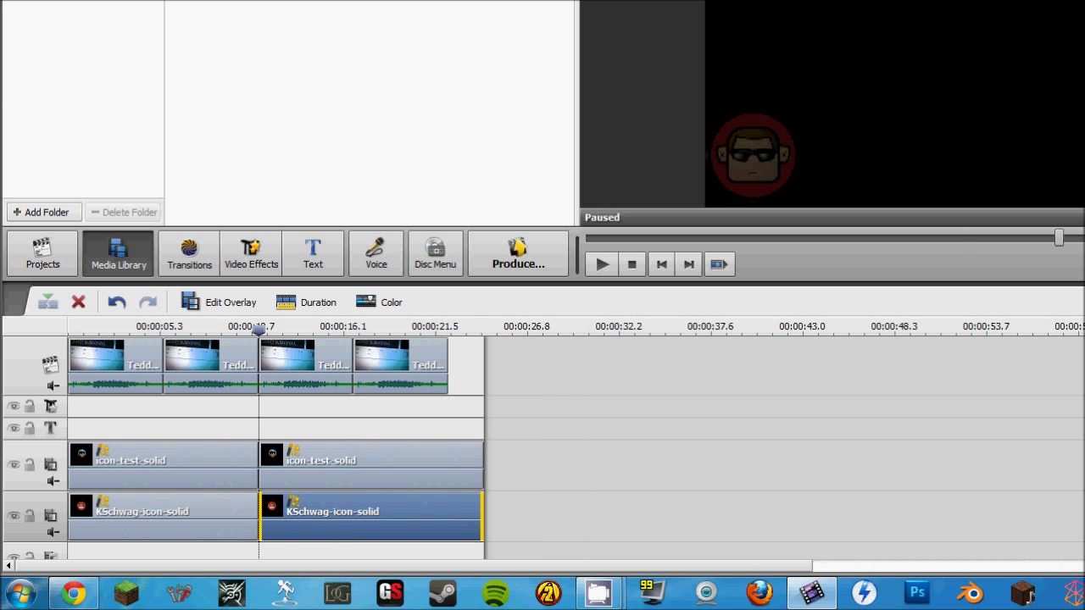
- Set the transparency of the second KSchwag-icon-solid overlay segment to 0 and apply it
right_click(316, 513)
click(370, 377)
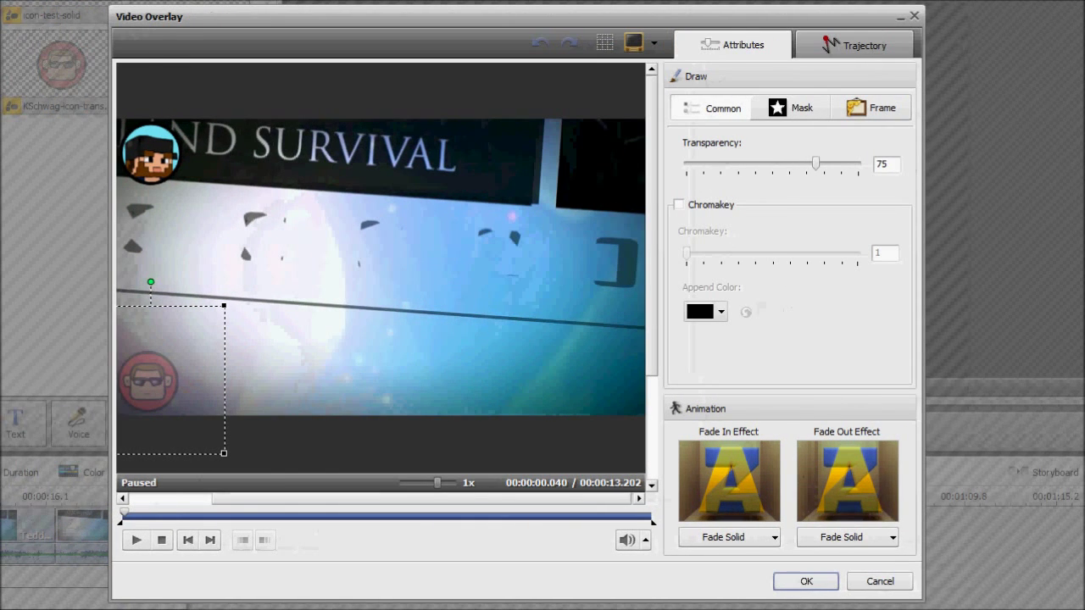
drag(900, 122, 771, 121)
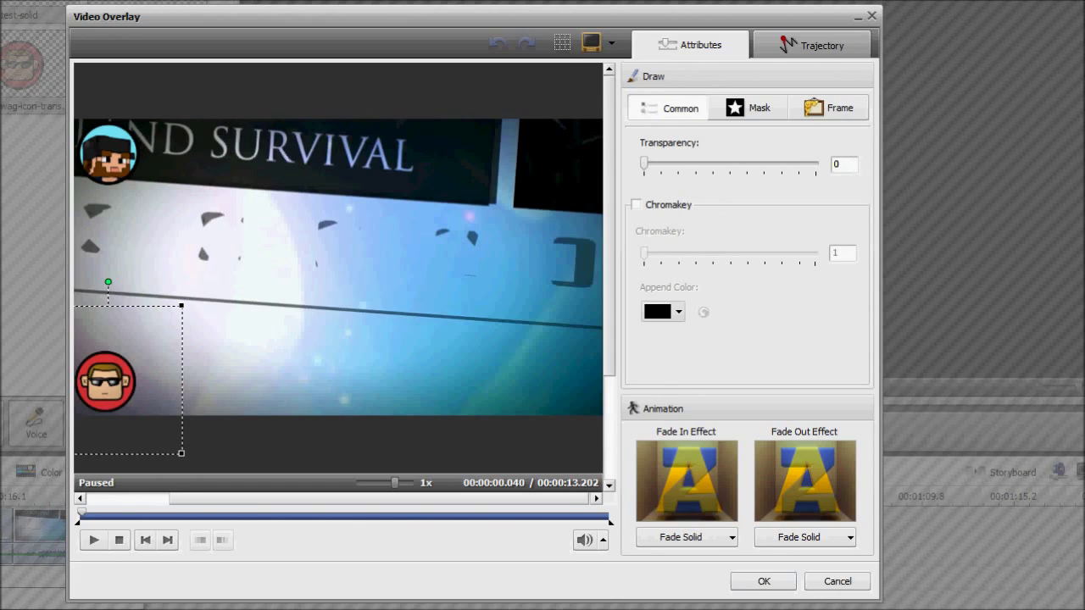
click(764, 581)
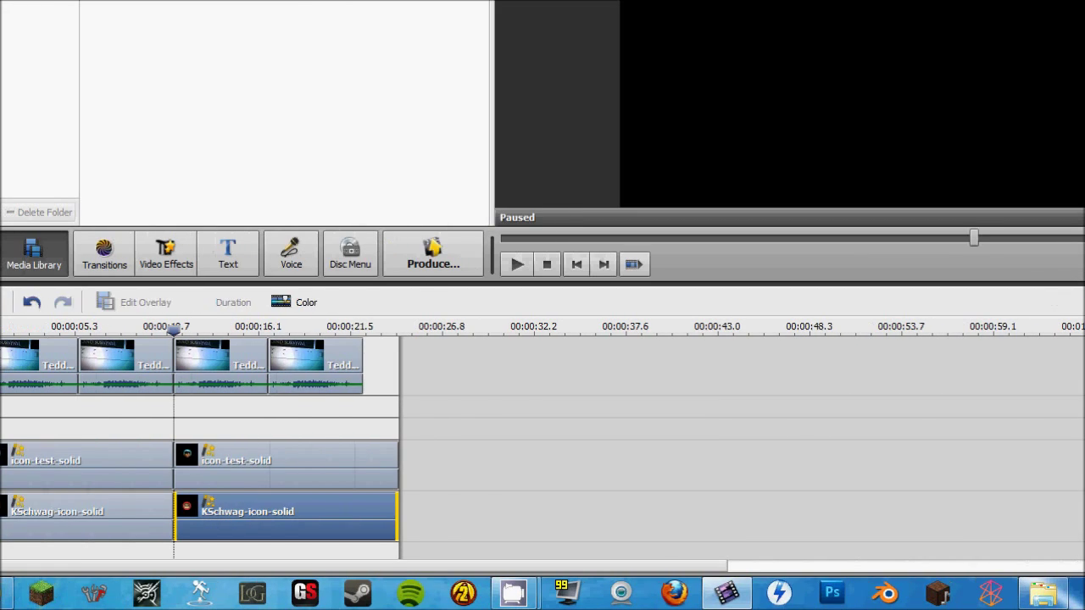
- Increase the transparency of the second icon-test-solid overlay segment, apply it, and return the playhead to the timeline start
right_click(273, 468)
click(327, 329)
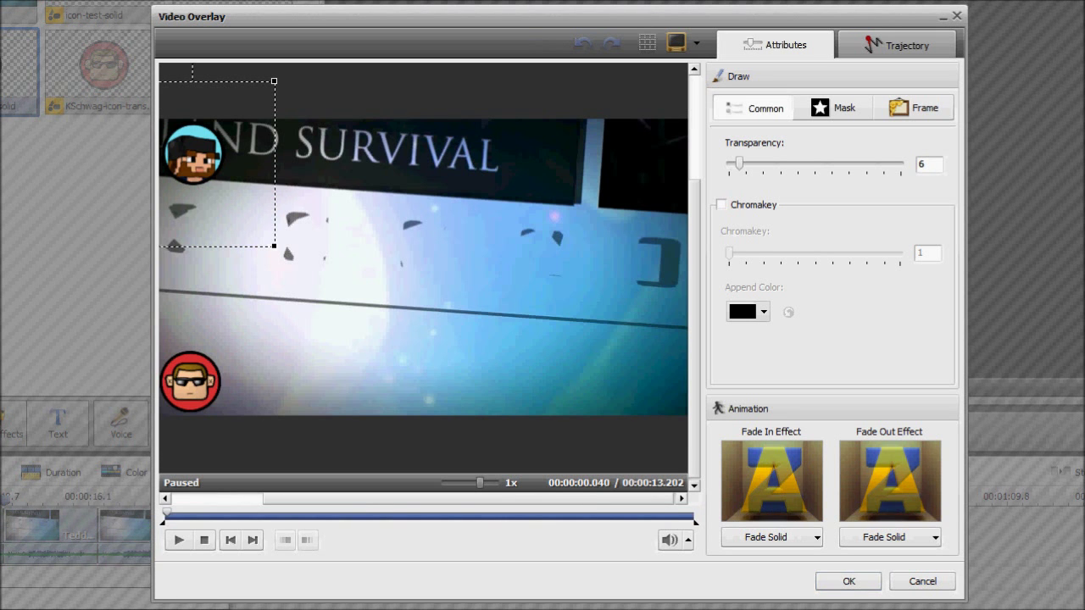
drag(739, 163, 810, 164)
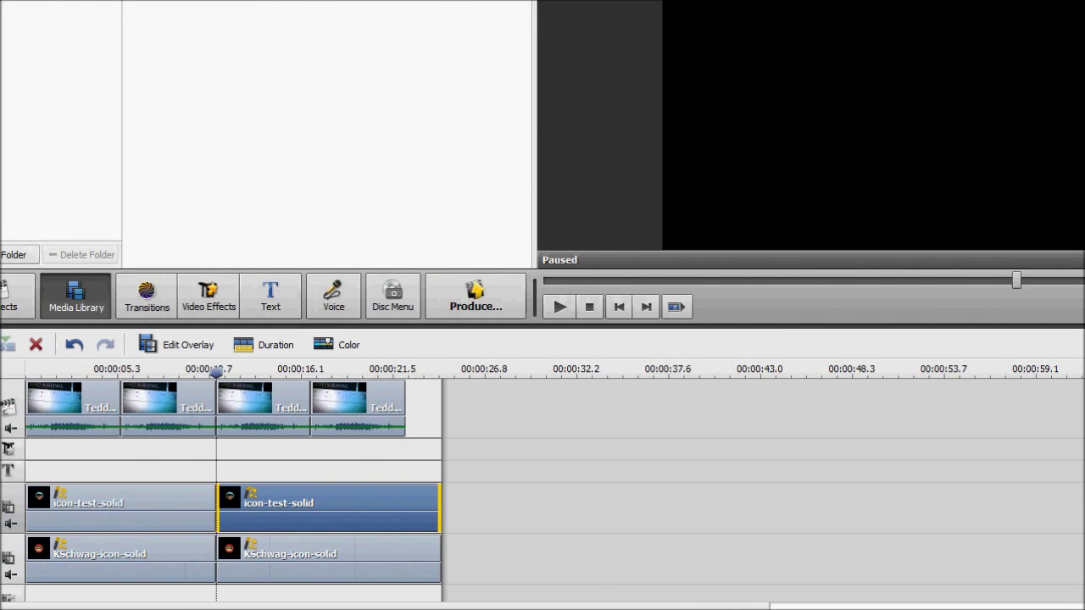
drag(217, 372, 27, 373)
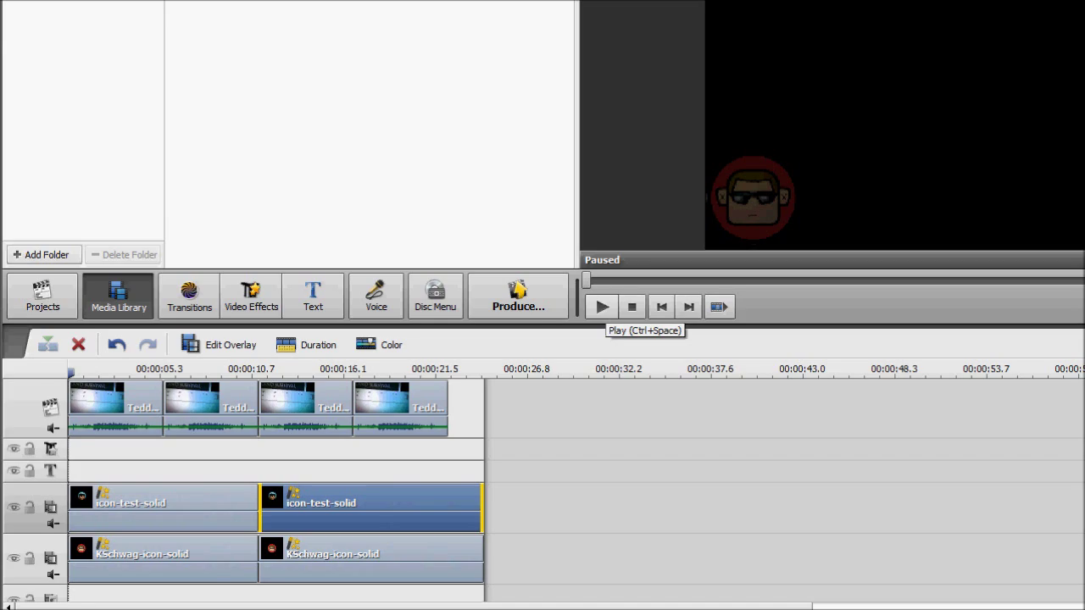